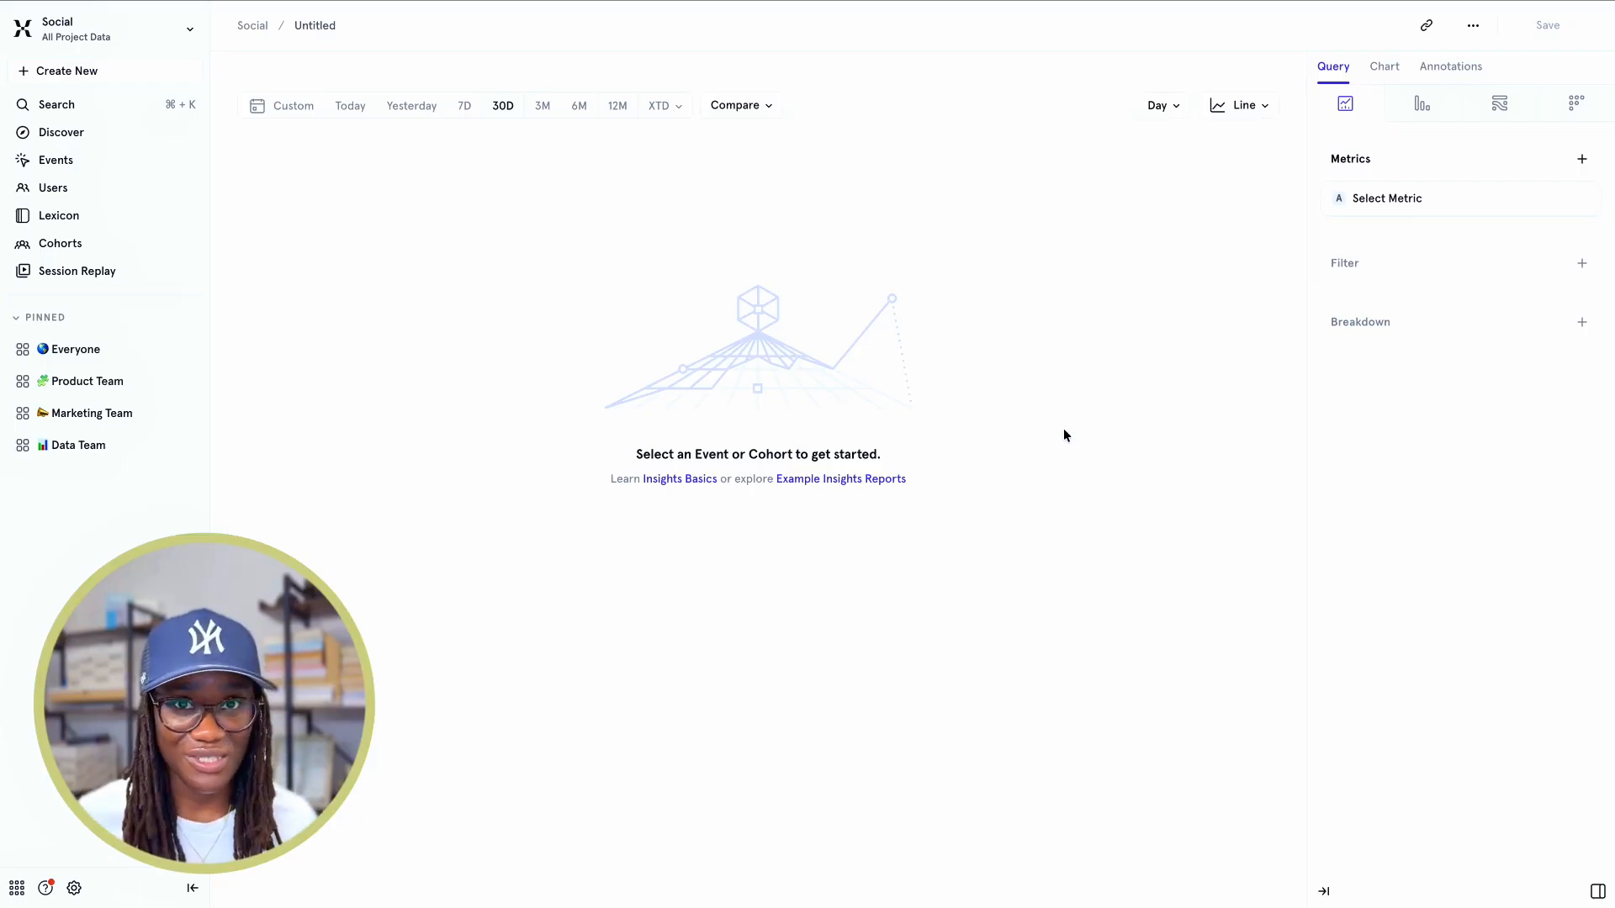
# Add the send message event as the metric and set the report's date range to the last 6 months
pyautogui.click(1386, 200)
pyautogui.click(1292, 338)
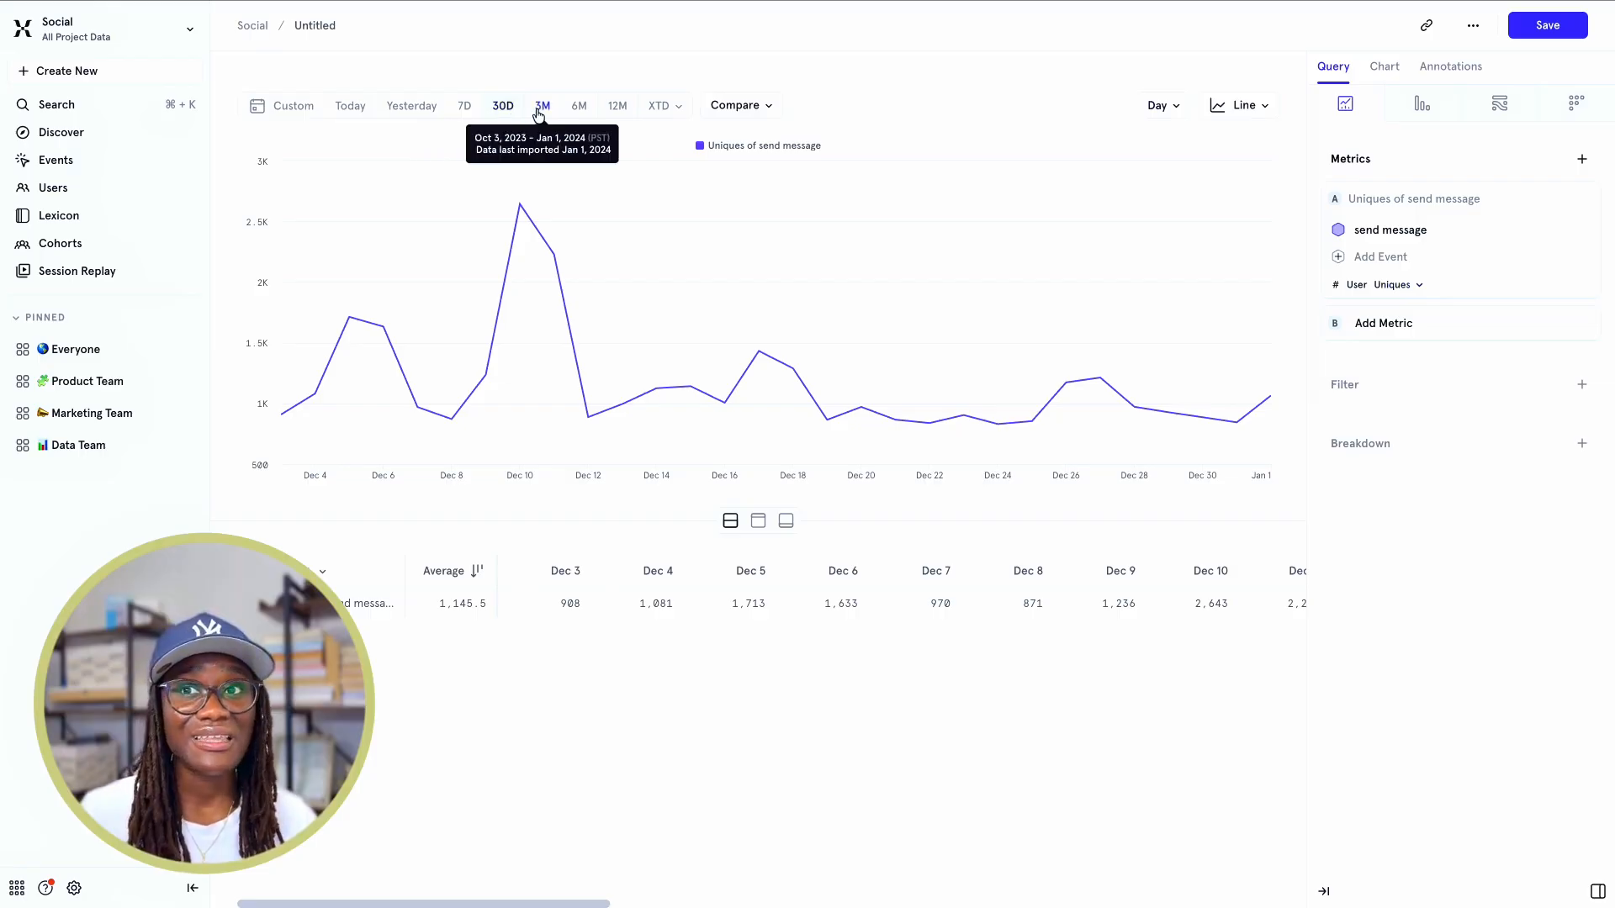
pyautogui.click(580, 109)
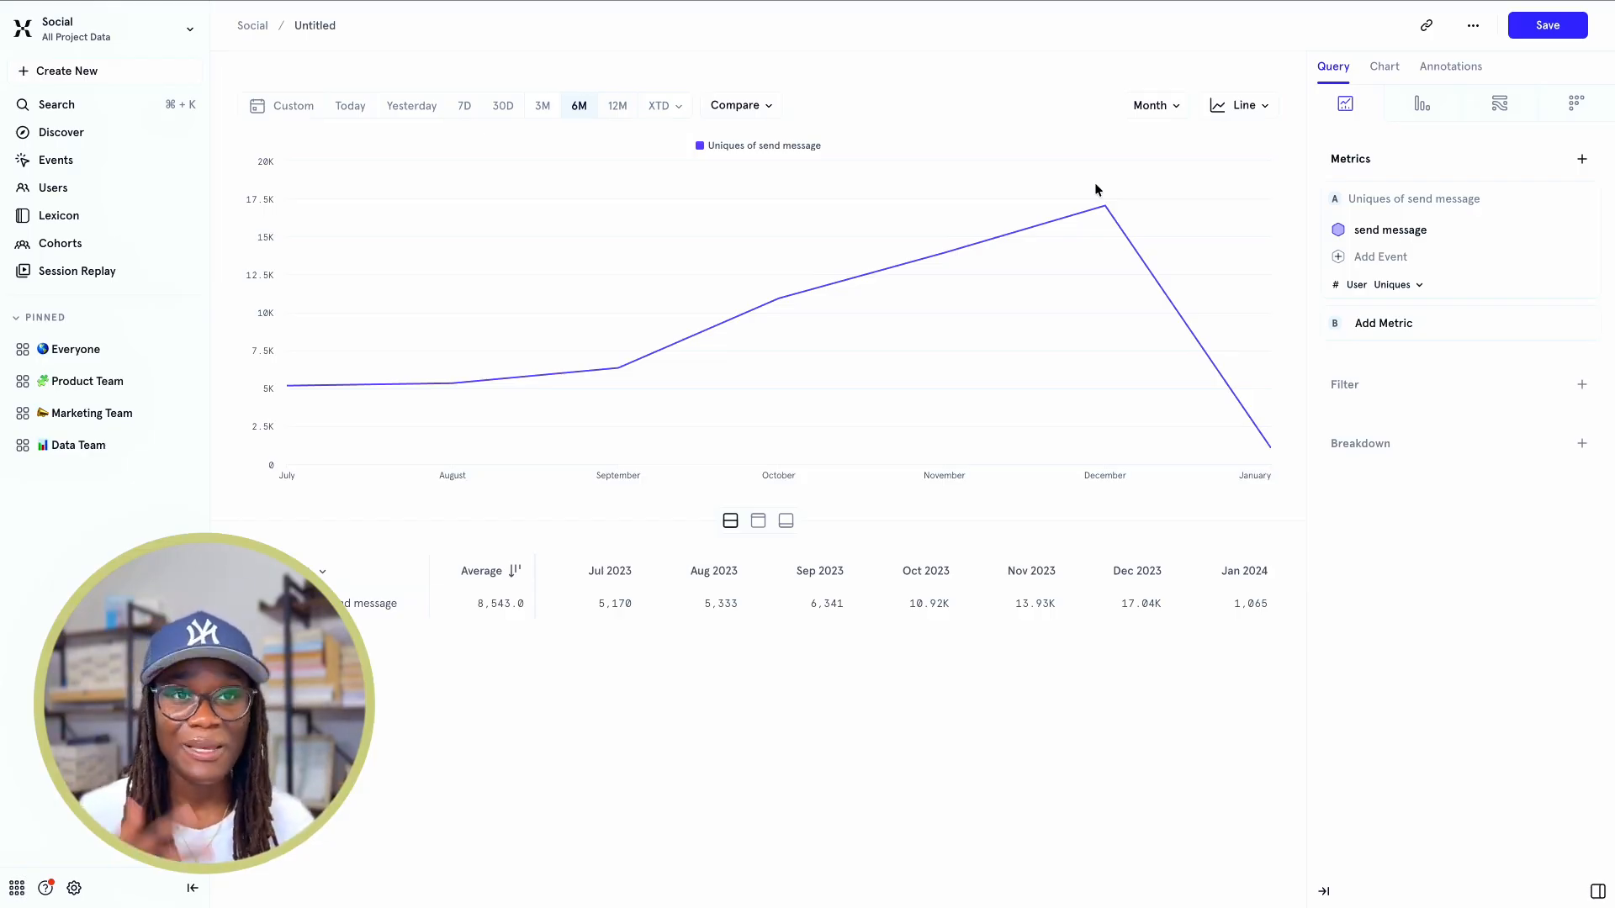
# Break down the send message metric by the user property plan and inspect the plan lines on the chart
pyautogui.moveTo(1371, 440)
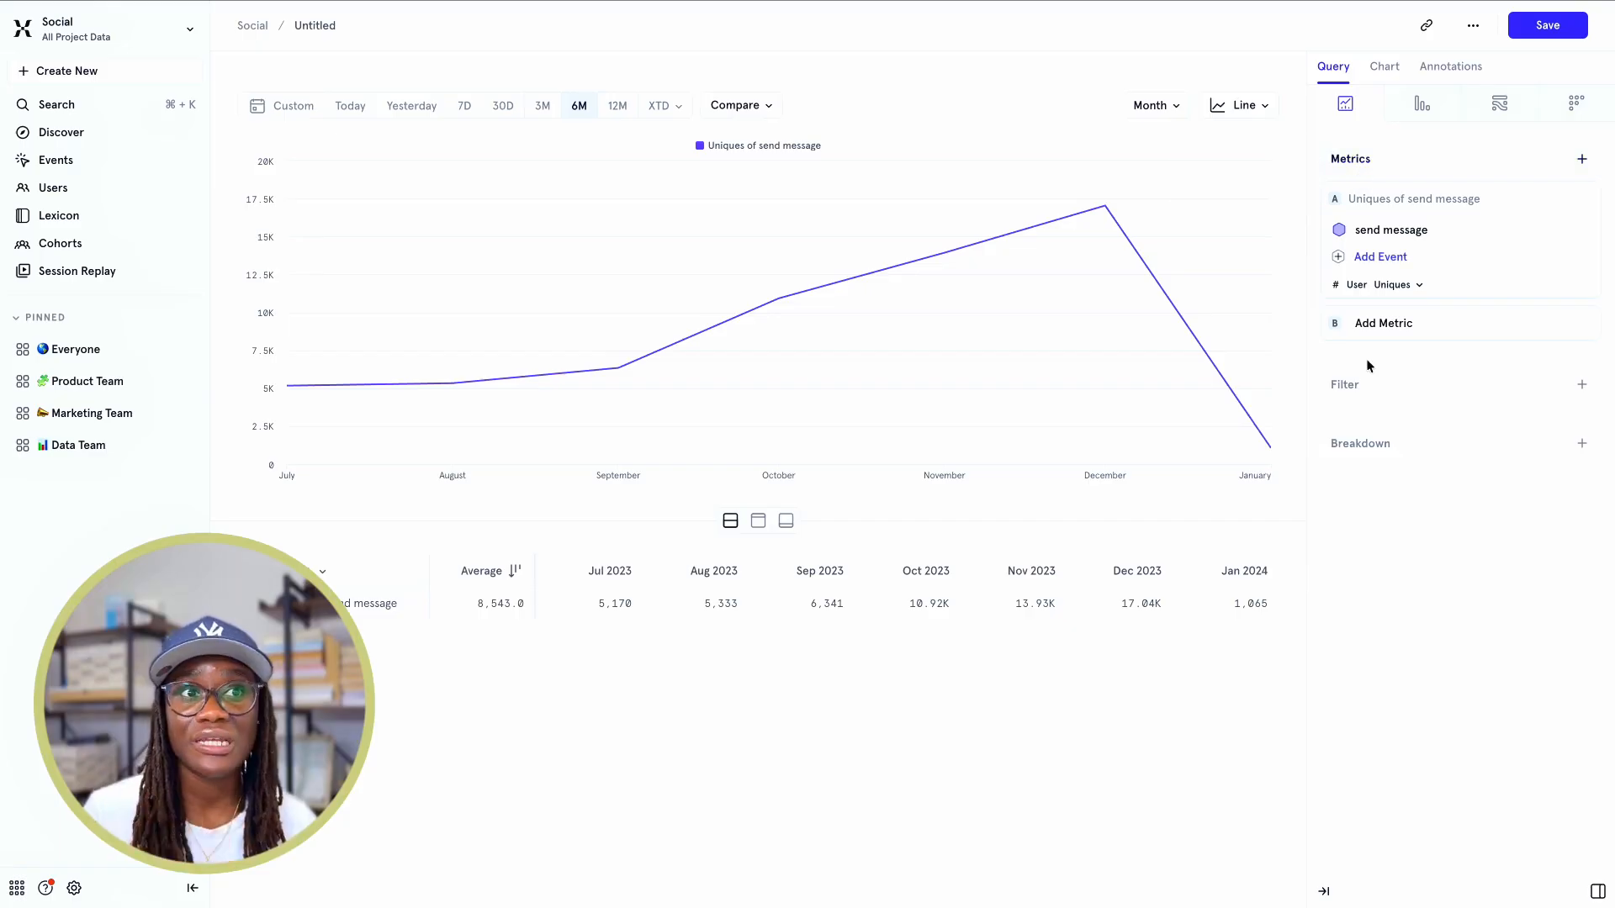
pyautogui.click(1377, 446)
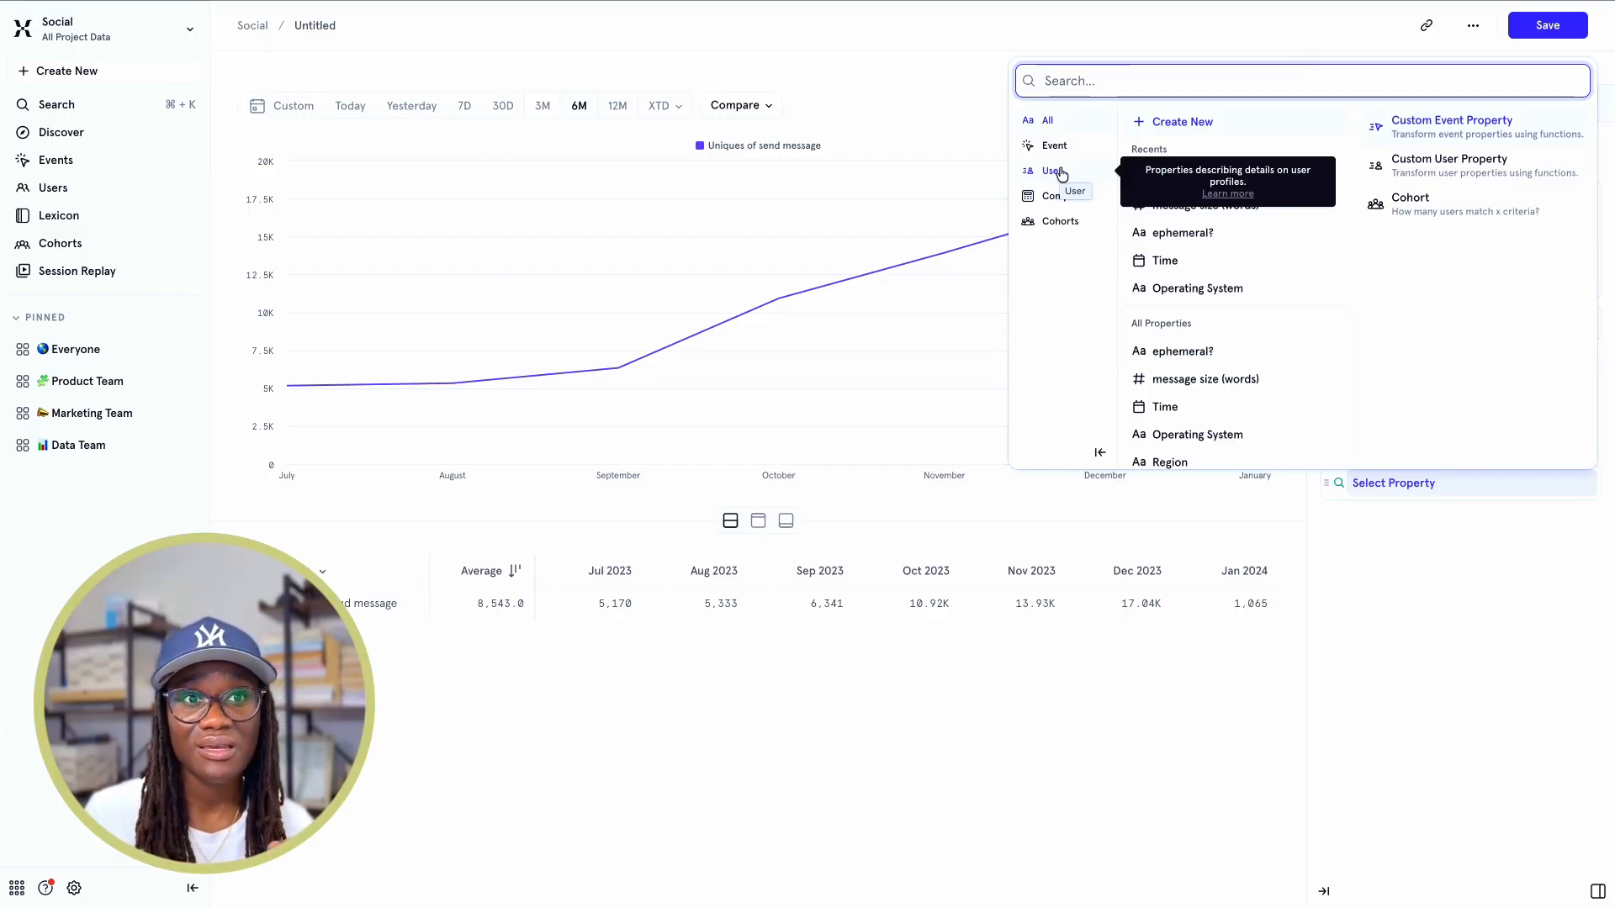
pyautogui.click(1061, 172)
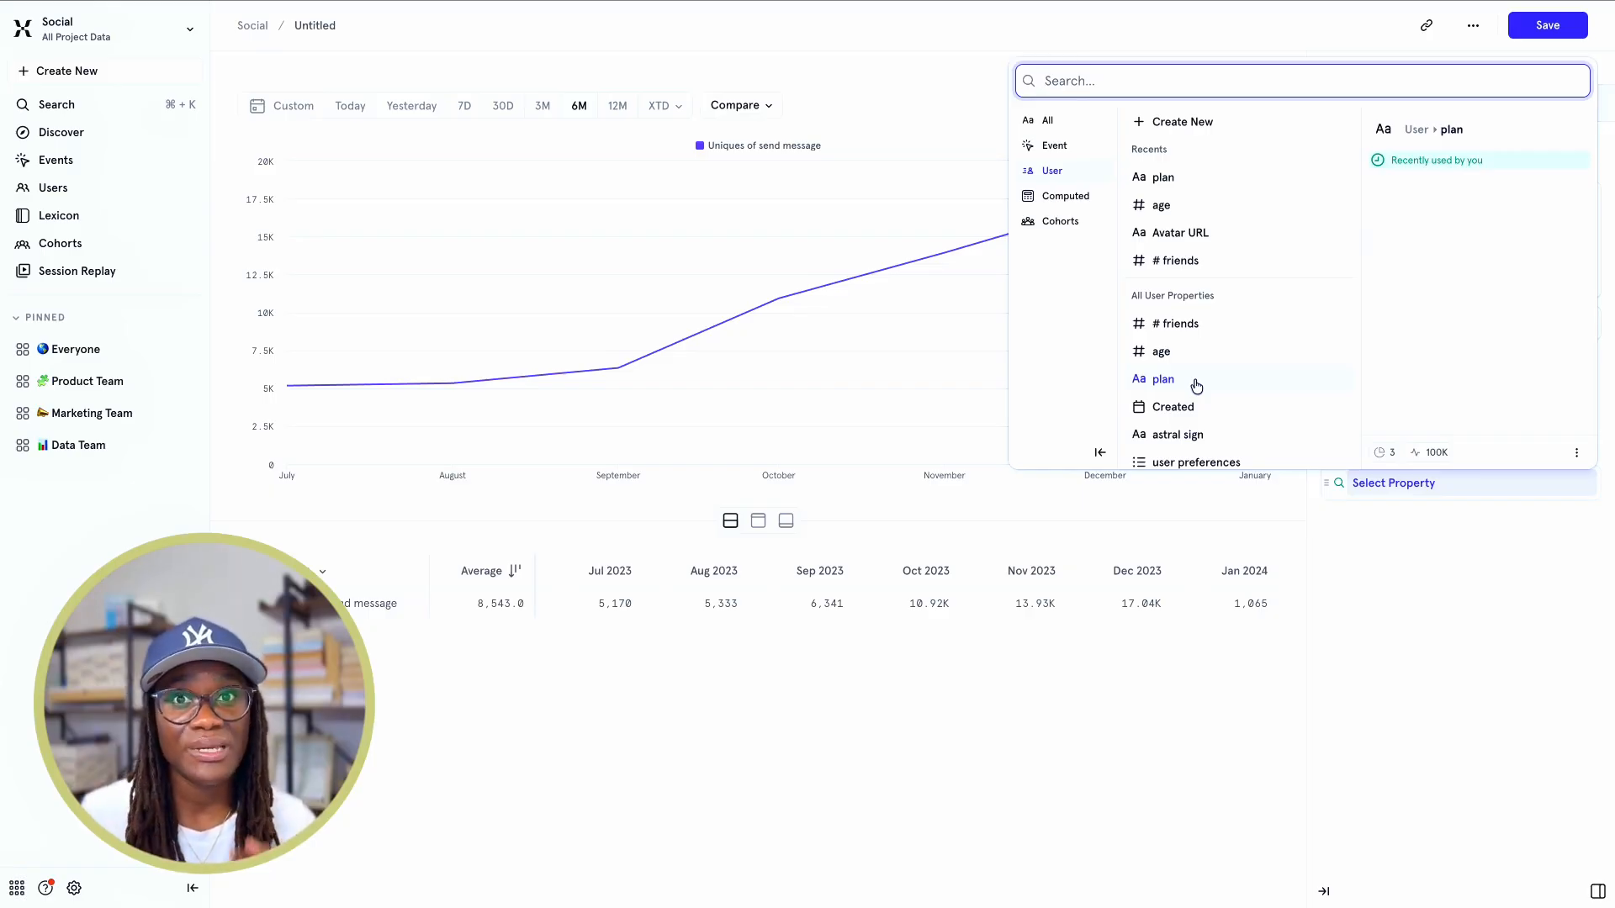
pyautogui.click(1200, 179)
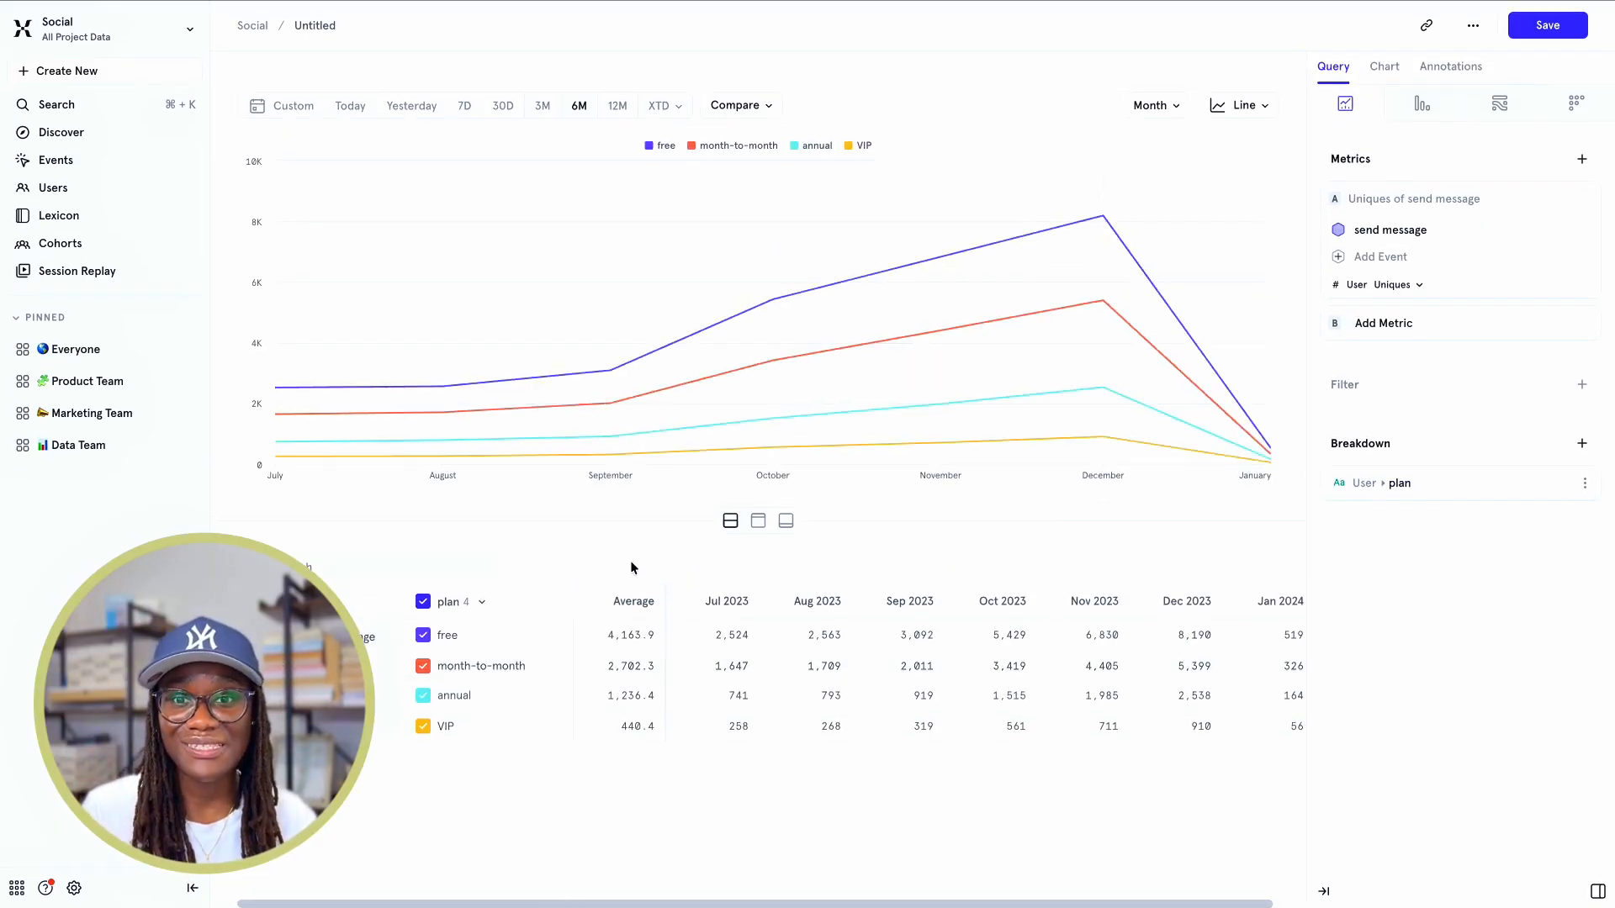
pyautogui.moveTo(1091, 326)
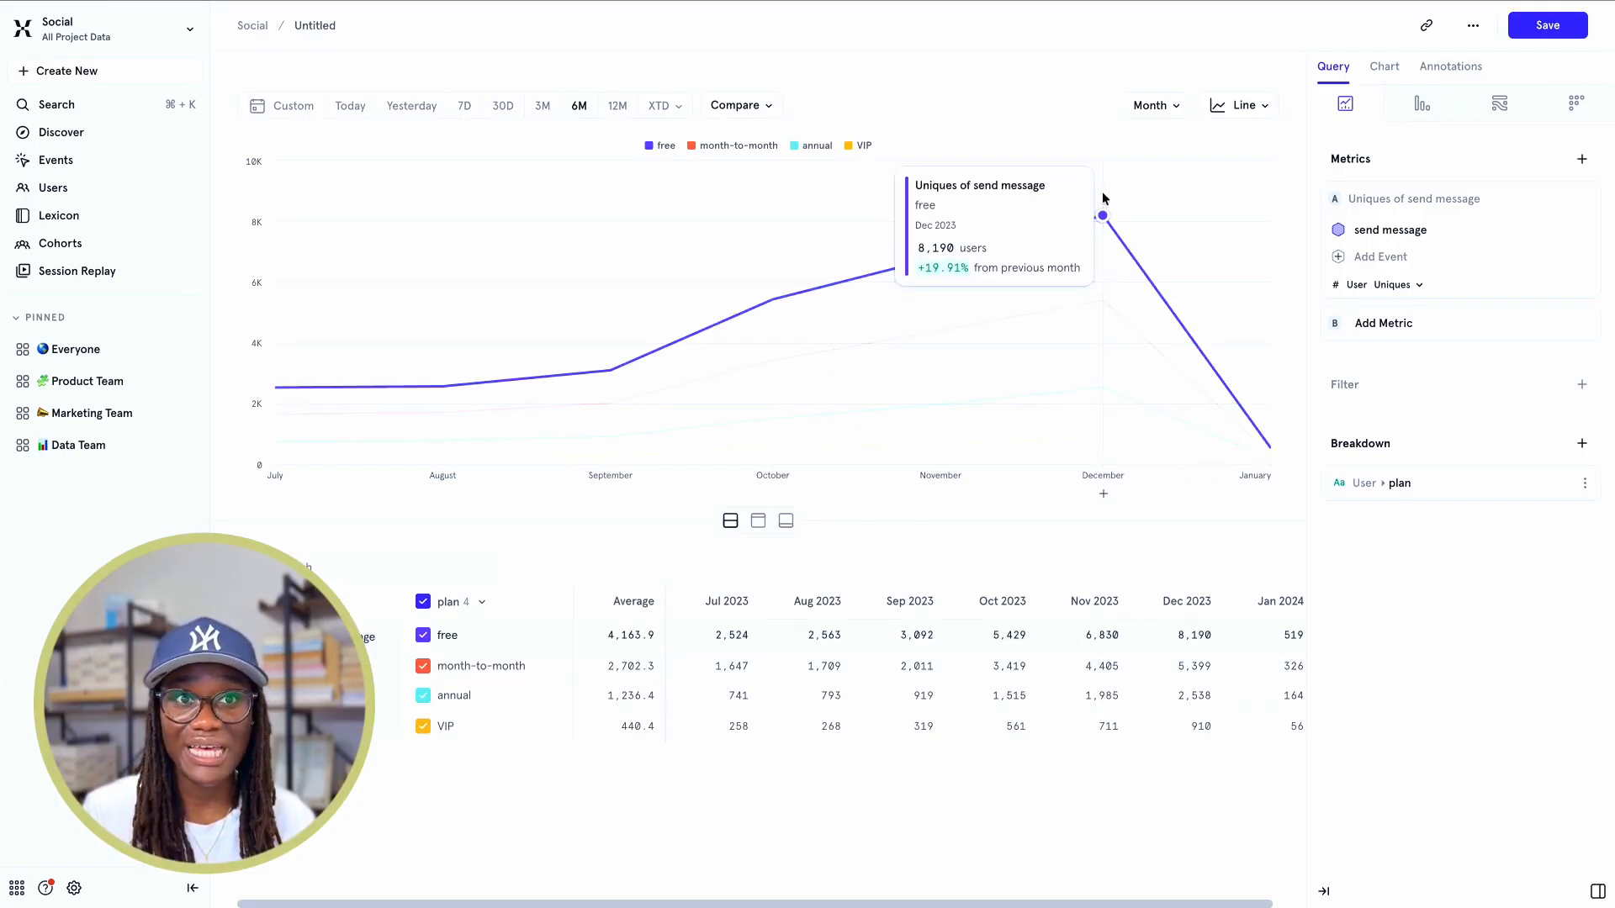
pyautogui.moveTo(1105, 217)
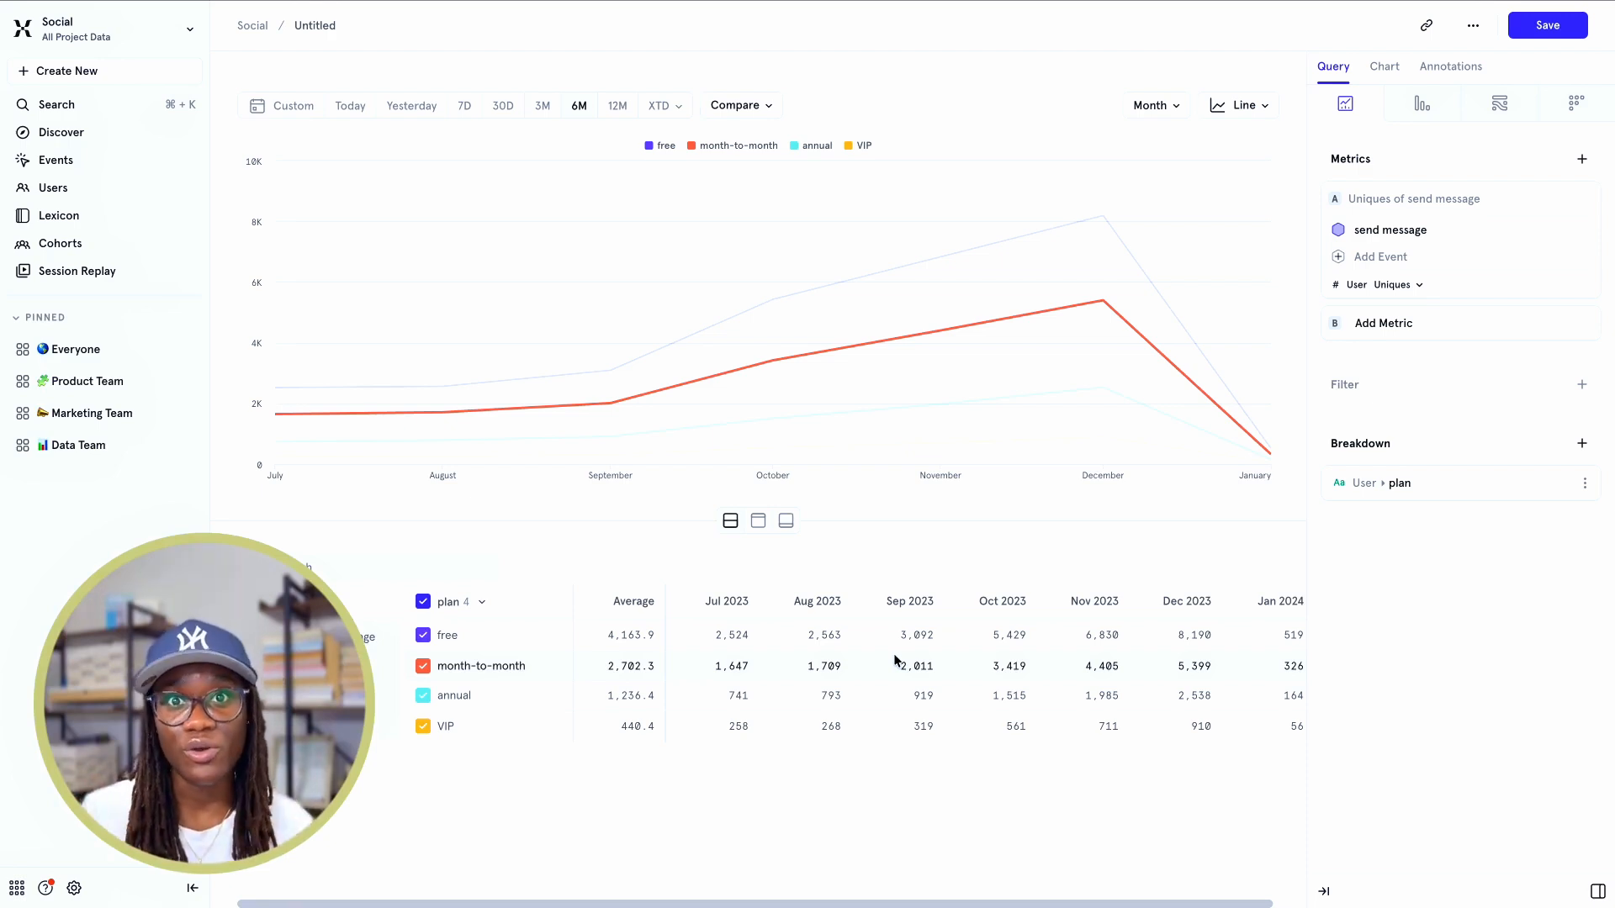
pyautogui.moveTo(1110, 431)
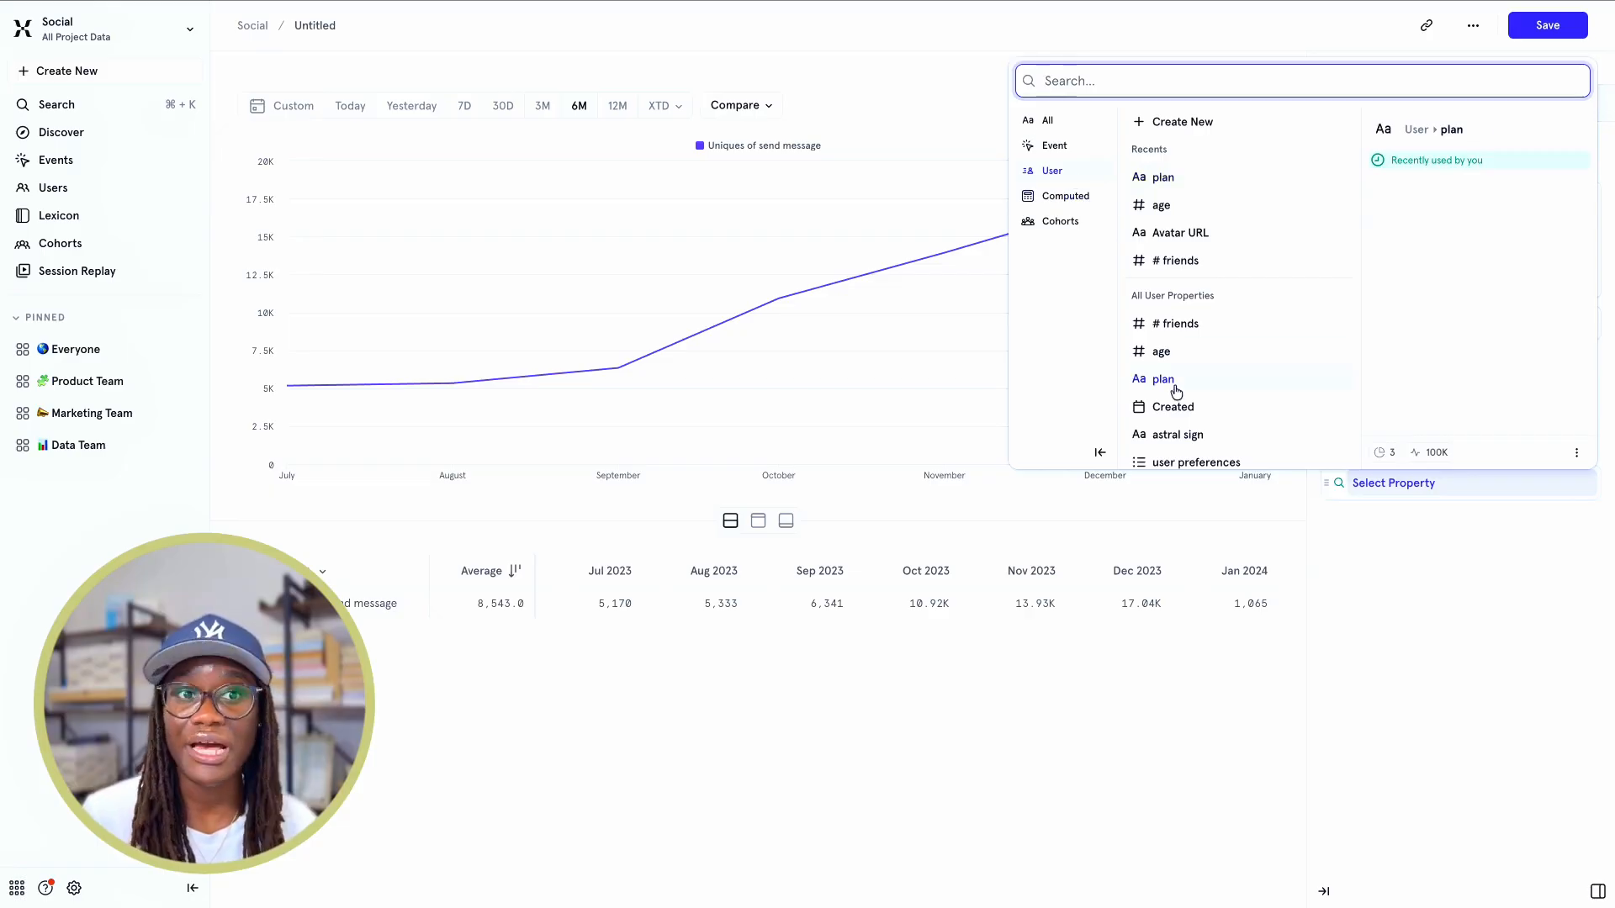
# Browse the available event properties, return to the user properties, and choose plan for the breakdown
pyautogui.click(1062, 147)
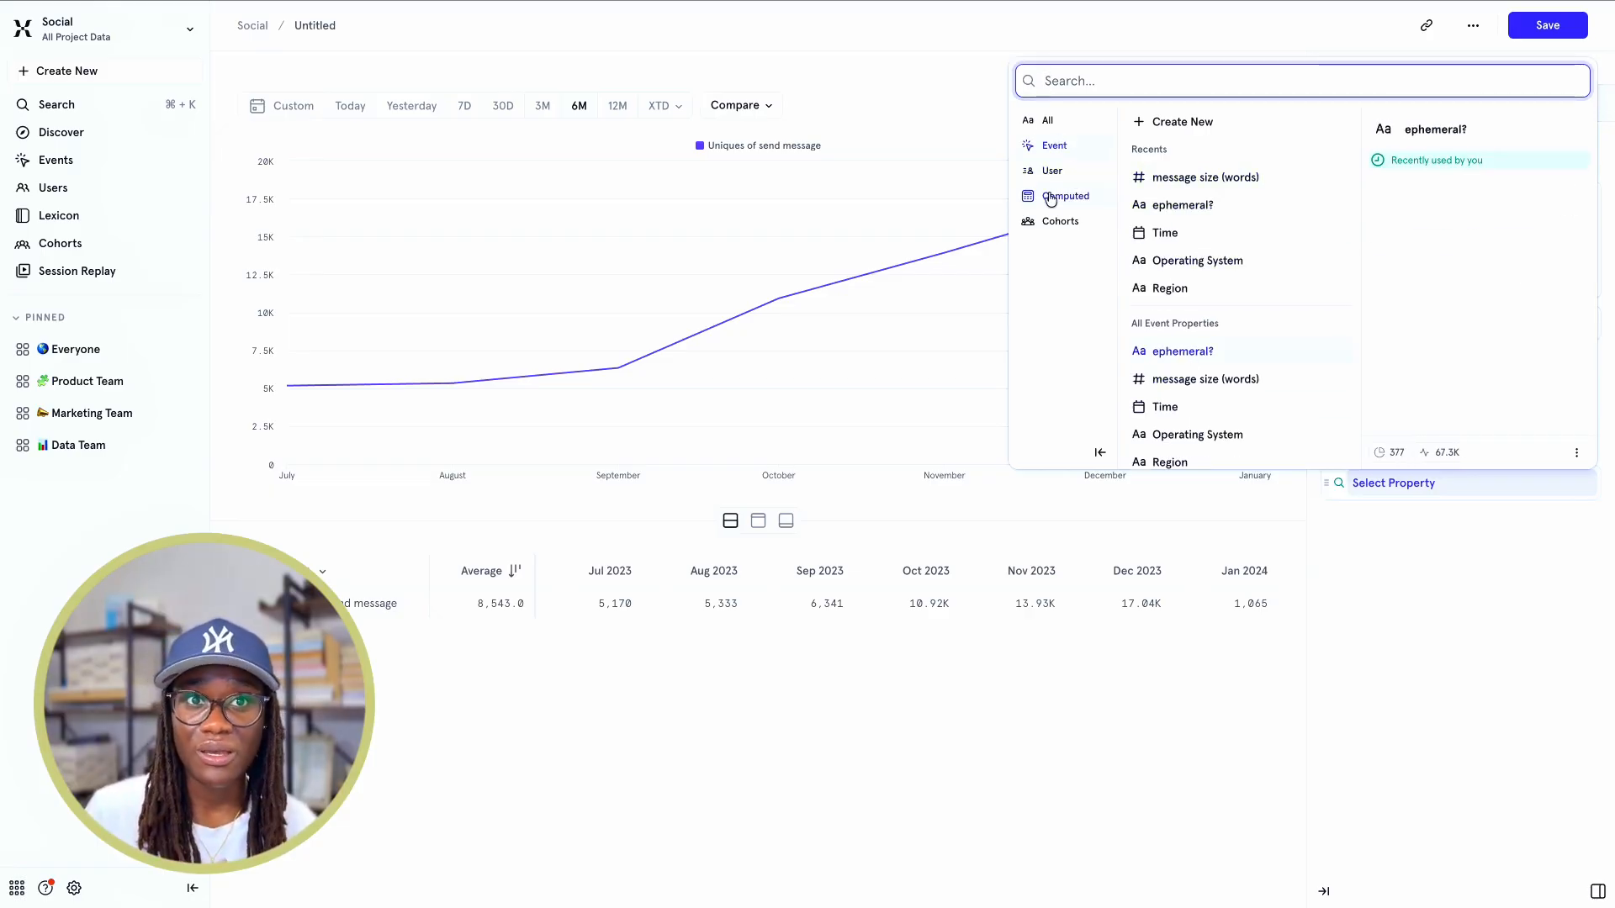
pyautogui.click(1049, 171)
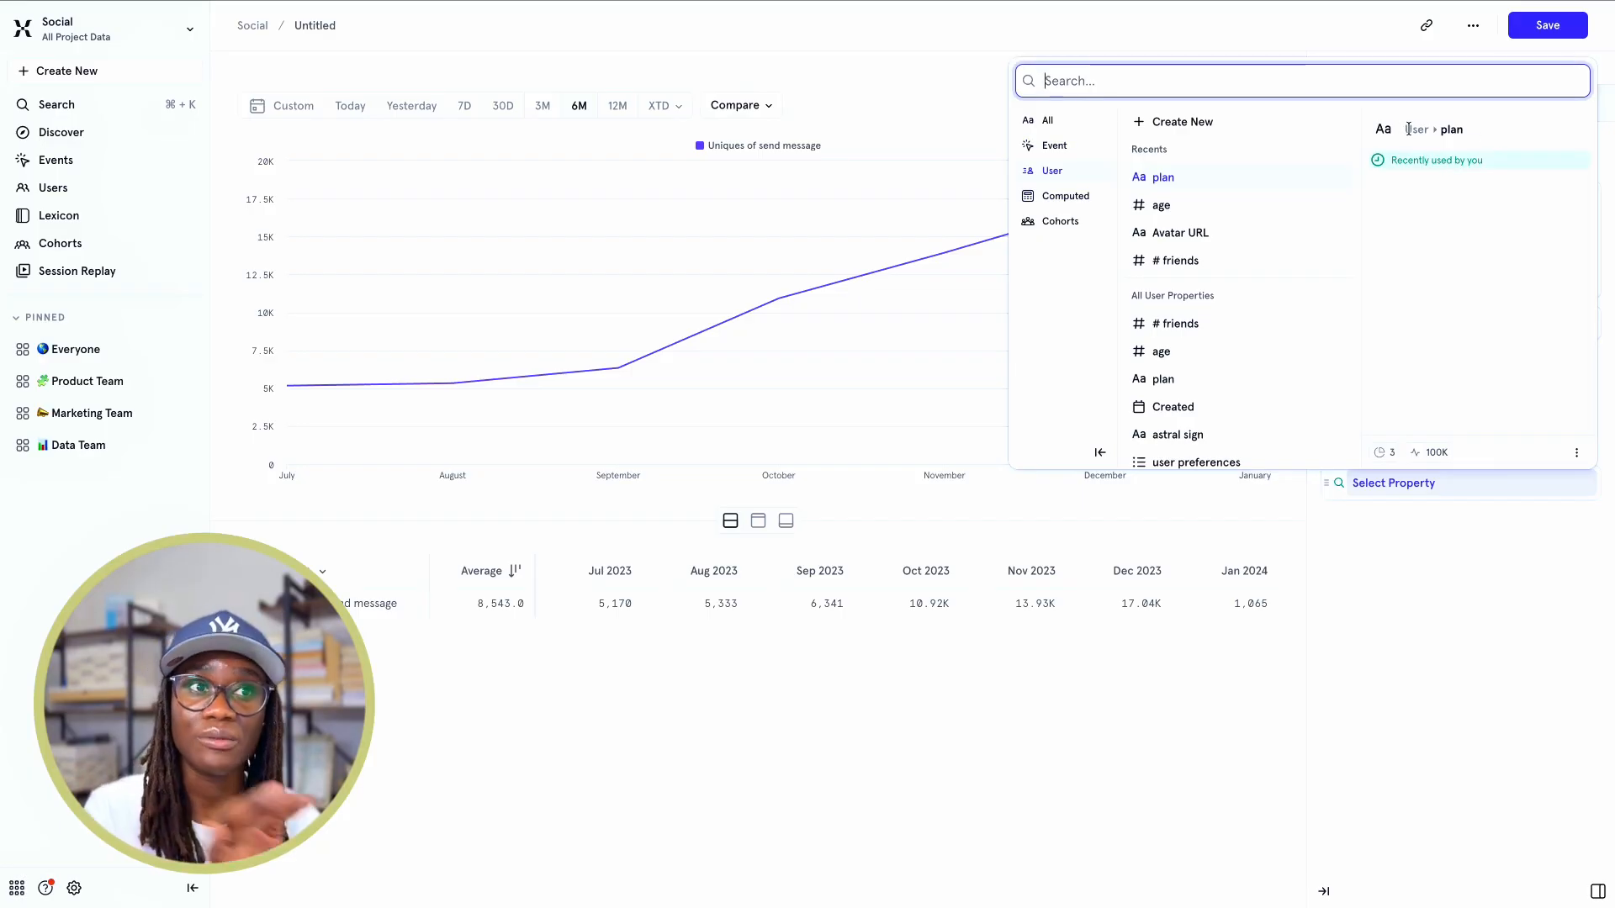
pyautogui.click(1199, 183)
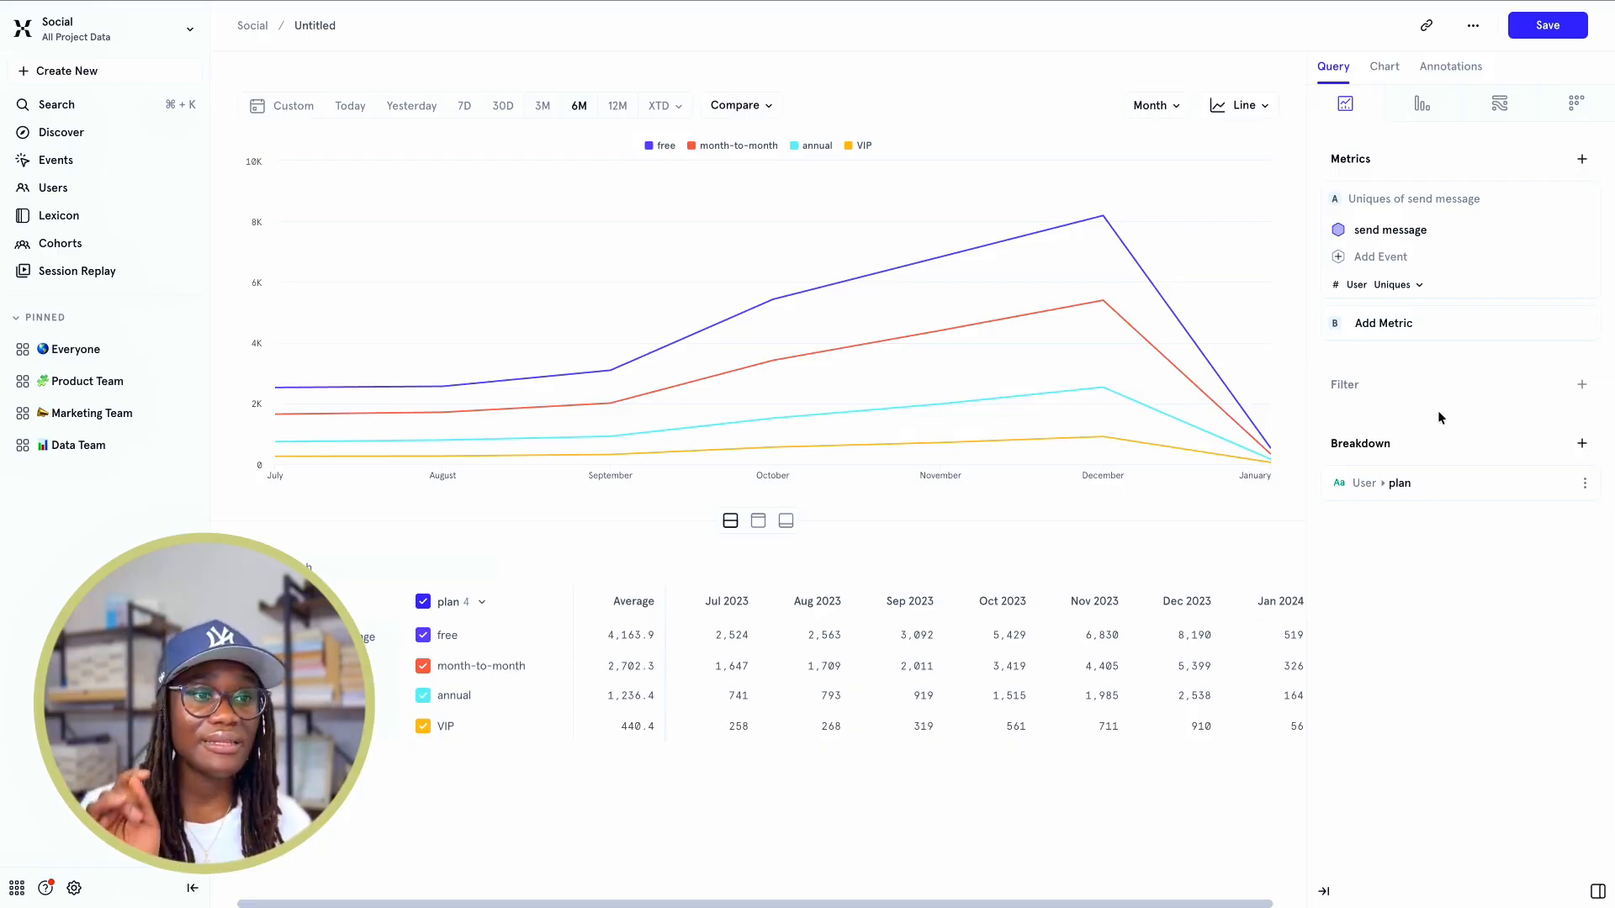
# Replace the plan breakdown with the event property Operating System
pyautogui.moveTo(1405, 491)
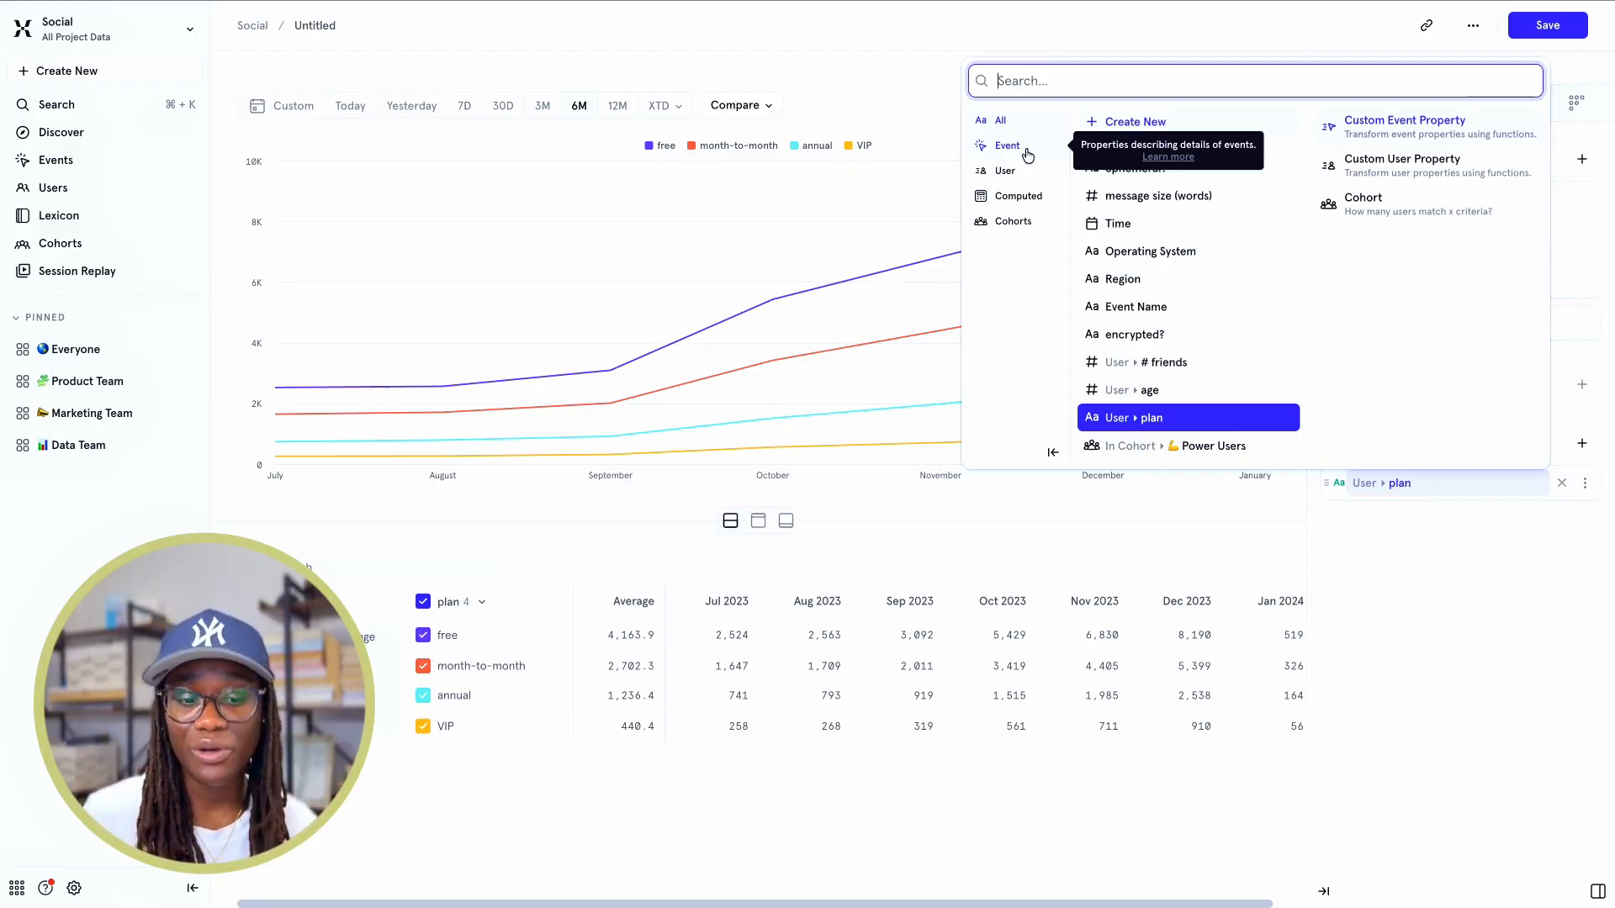
pyautogui.click(1027, 151)
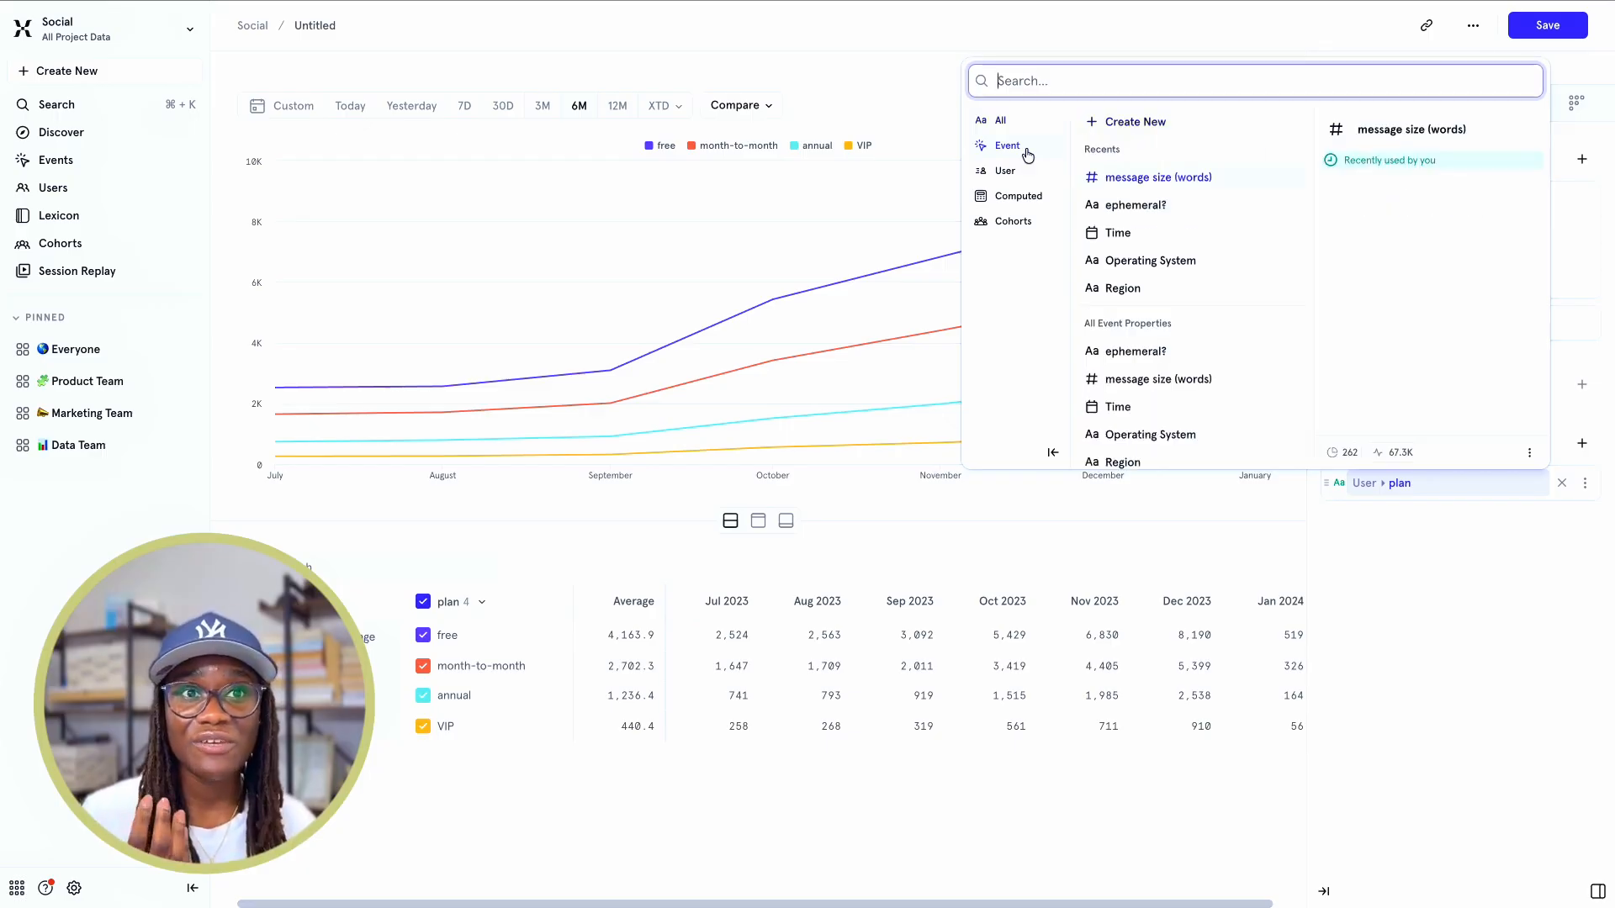
pyautogui.click(1461, 670)
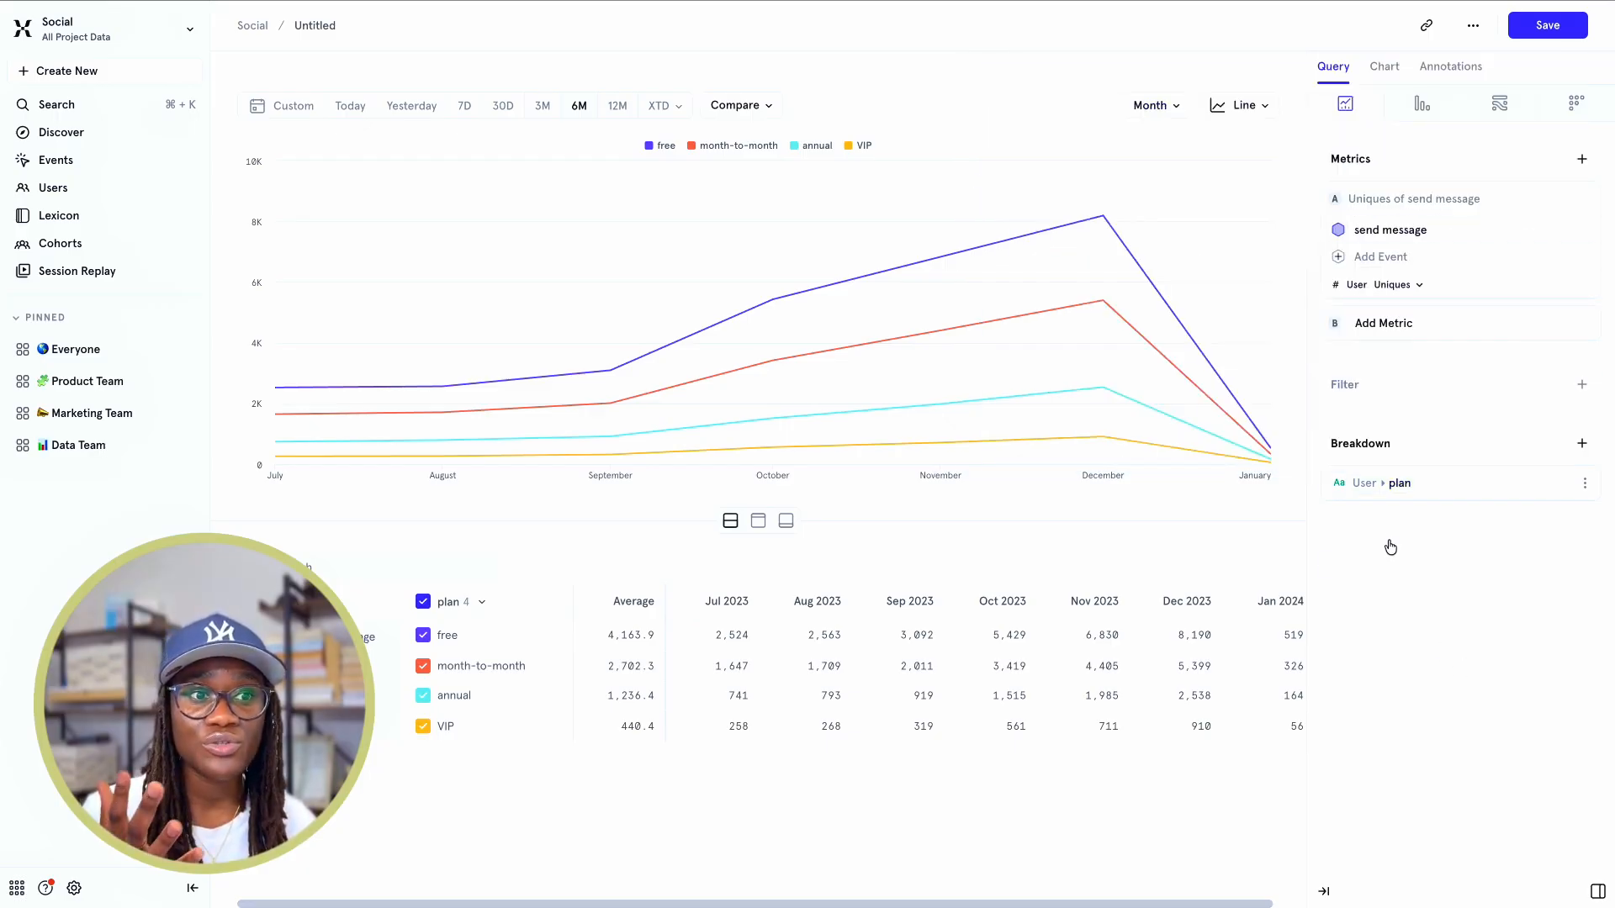
pyautogui.click(1409, 481)
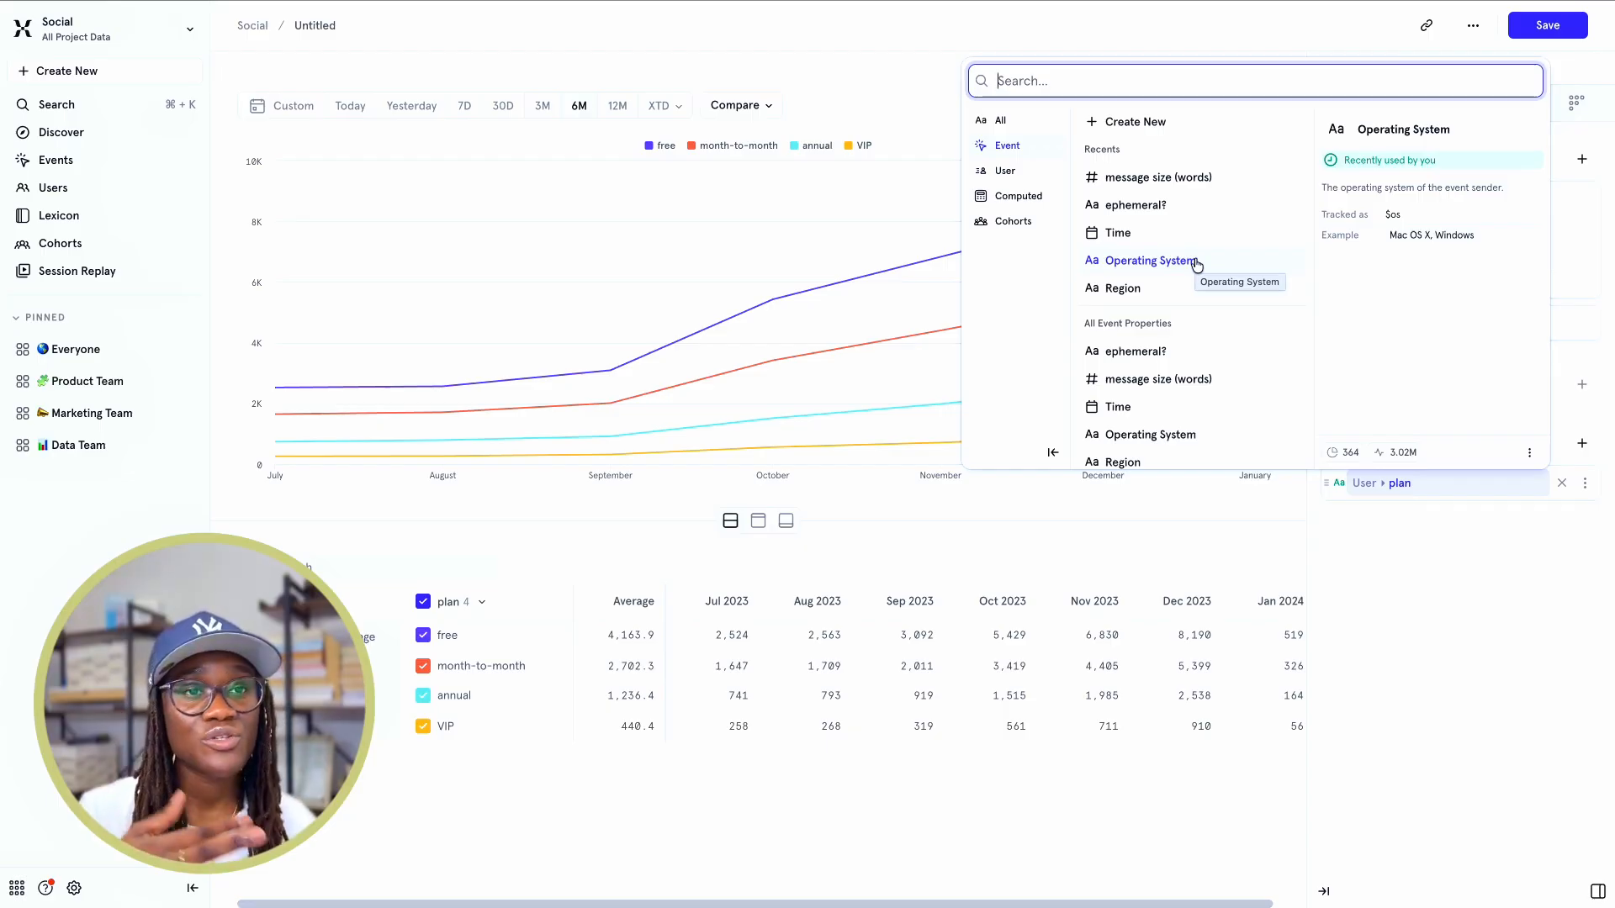
pyautogui.click(1149, 260)
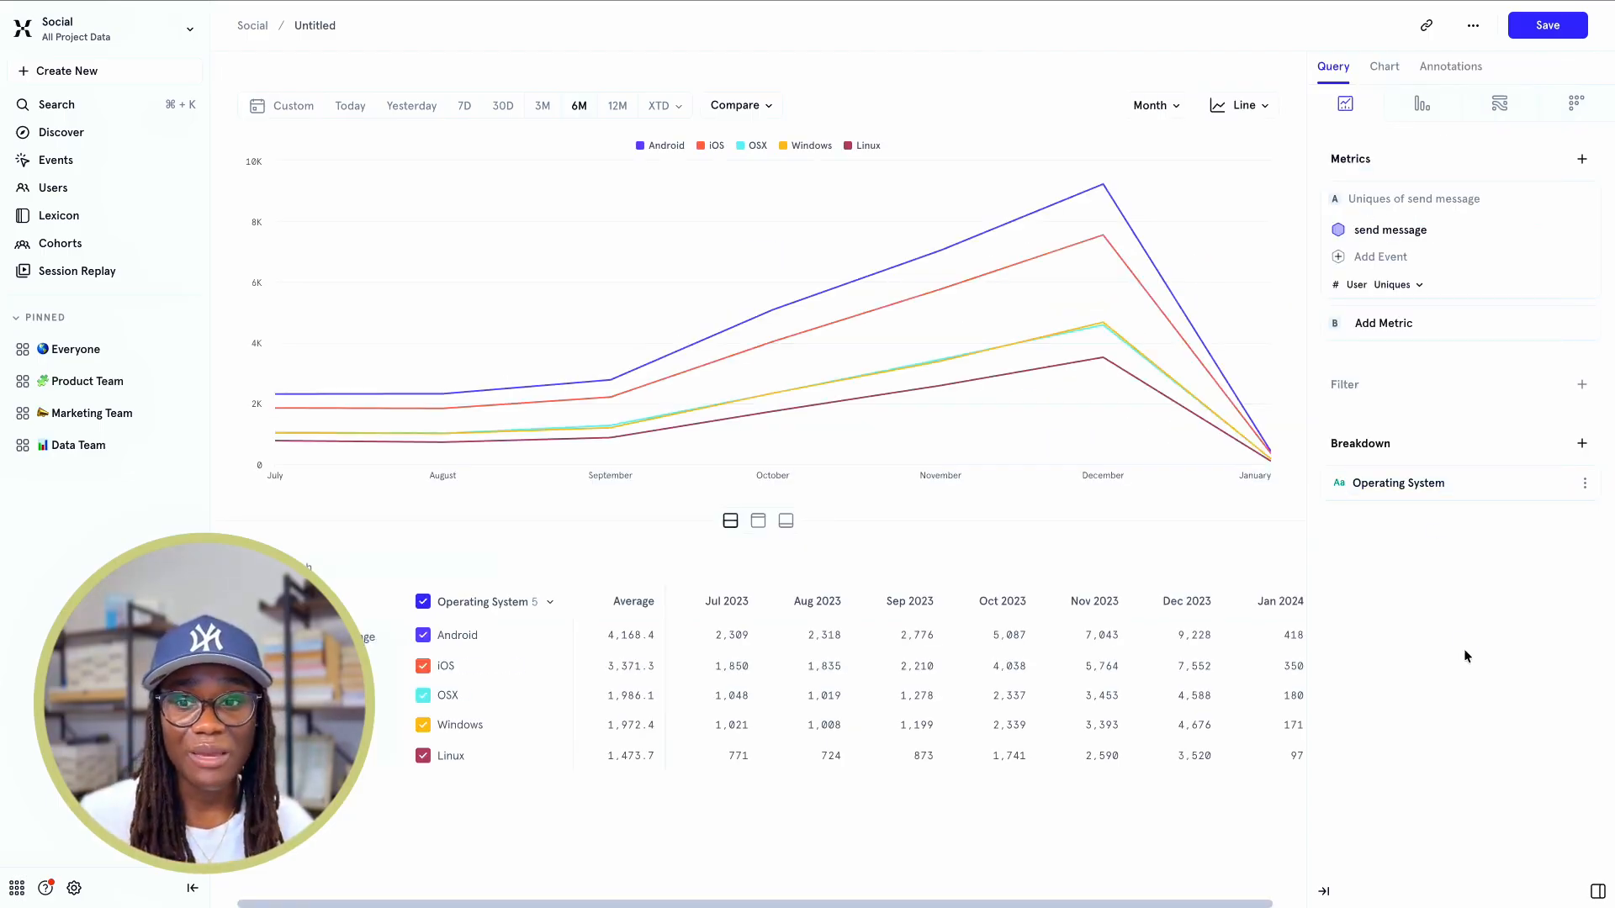
# Inspect monthly values along the operating system lines, view the table alone, and restore the combined chart and table layout
pyautogui.moveTo(1104, 325)
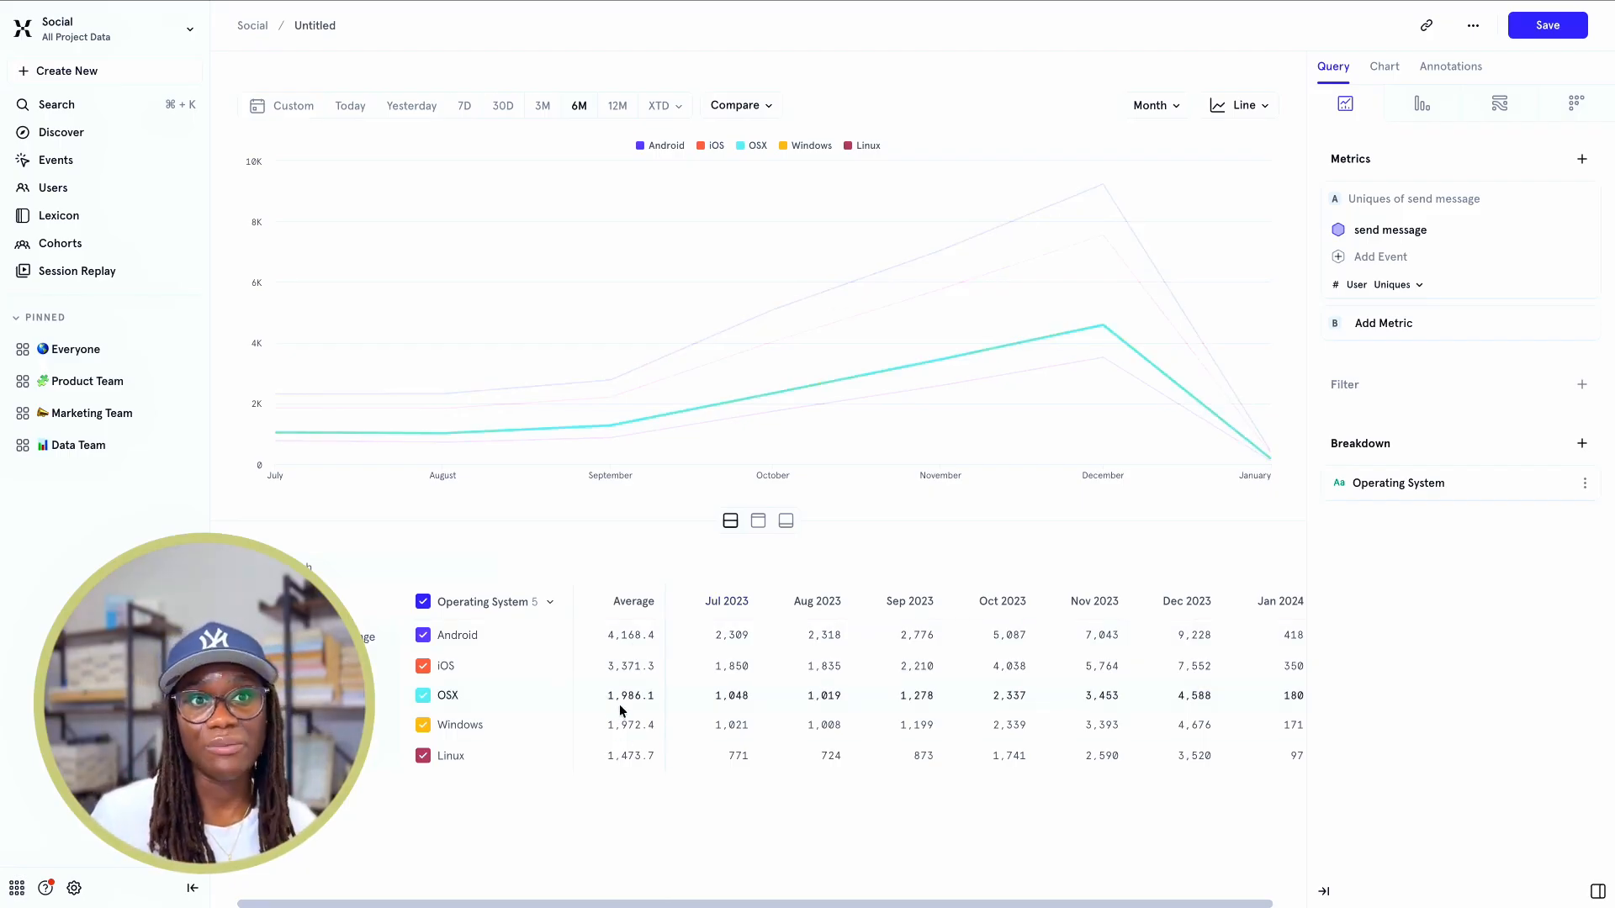
pyautogui.moveTo(1108, 195)
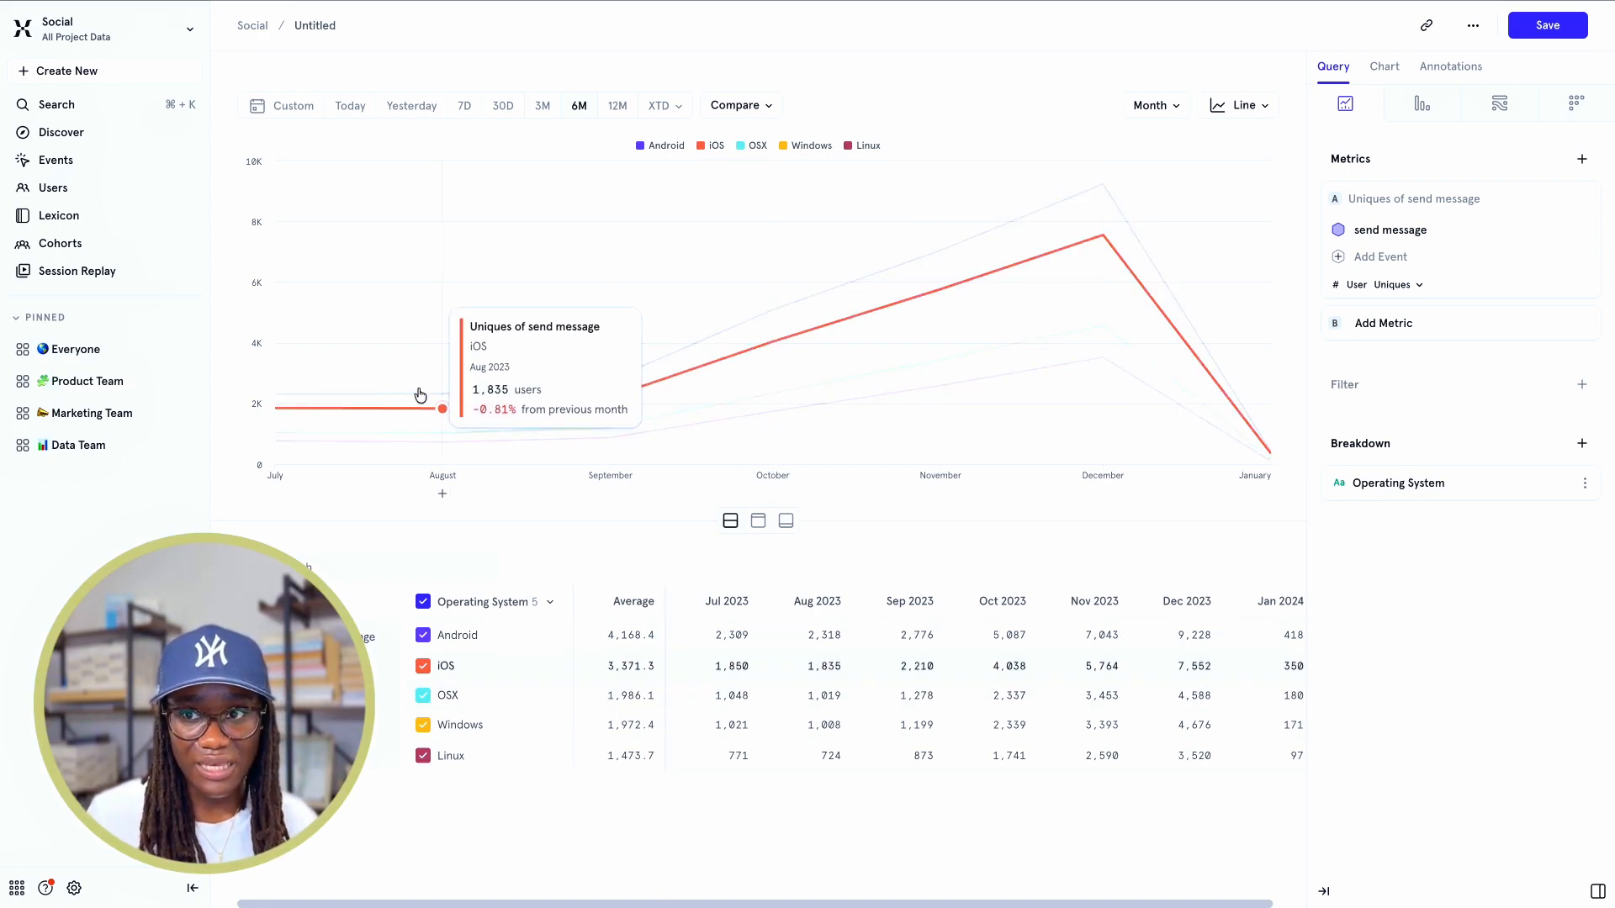
pyautogui.moveTo(457, 401)
pyautogui.moveTo(595, 421)
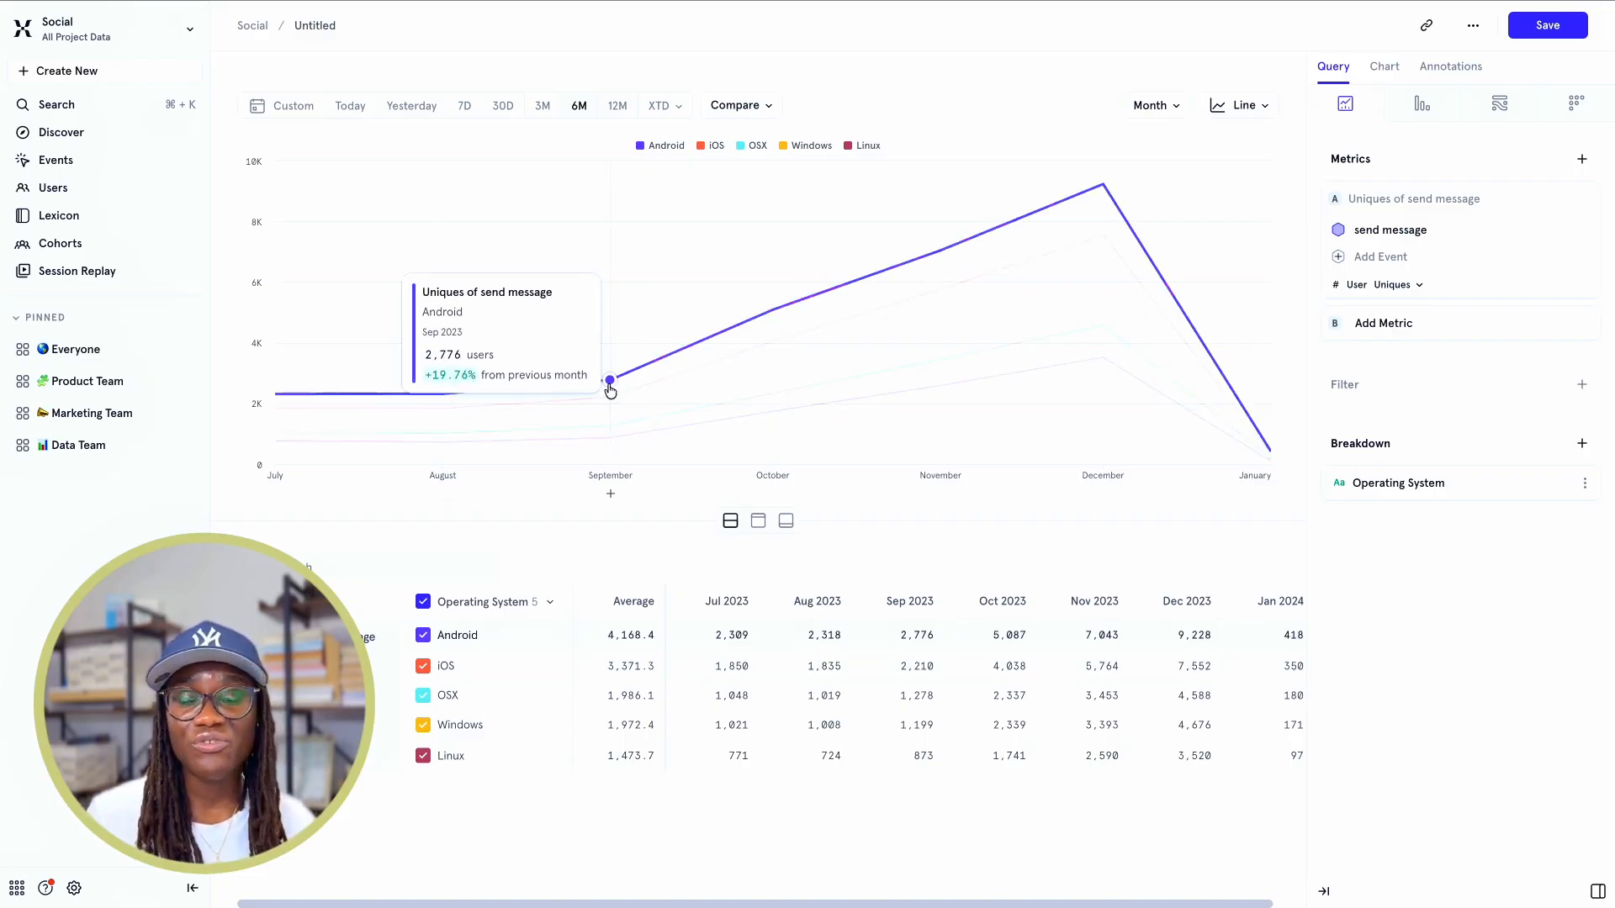
pyautogui.moveTo(717, 354)
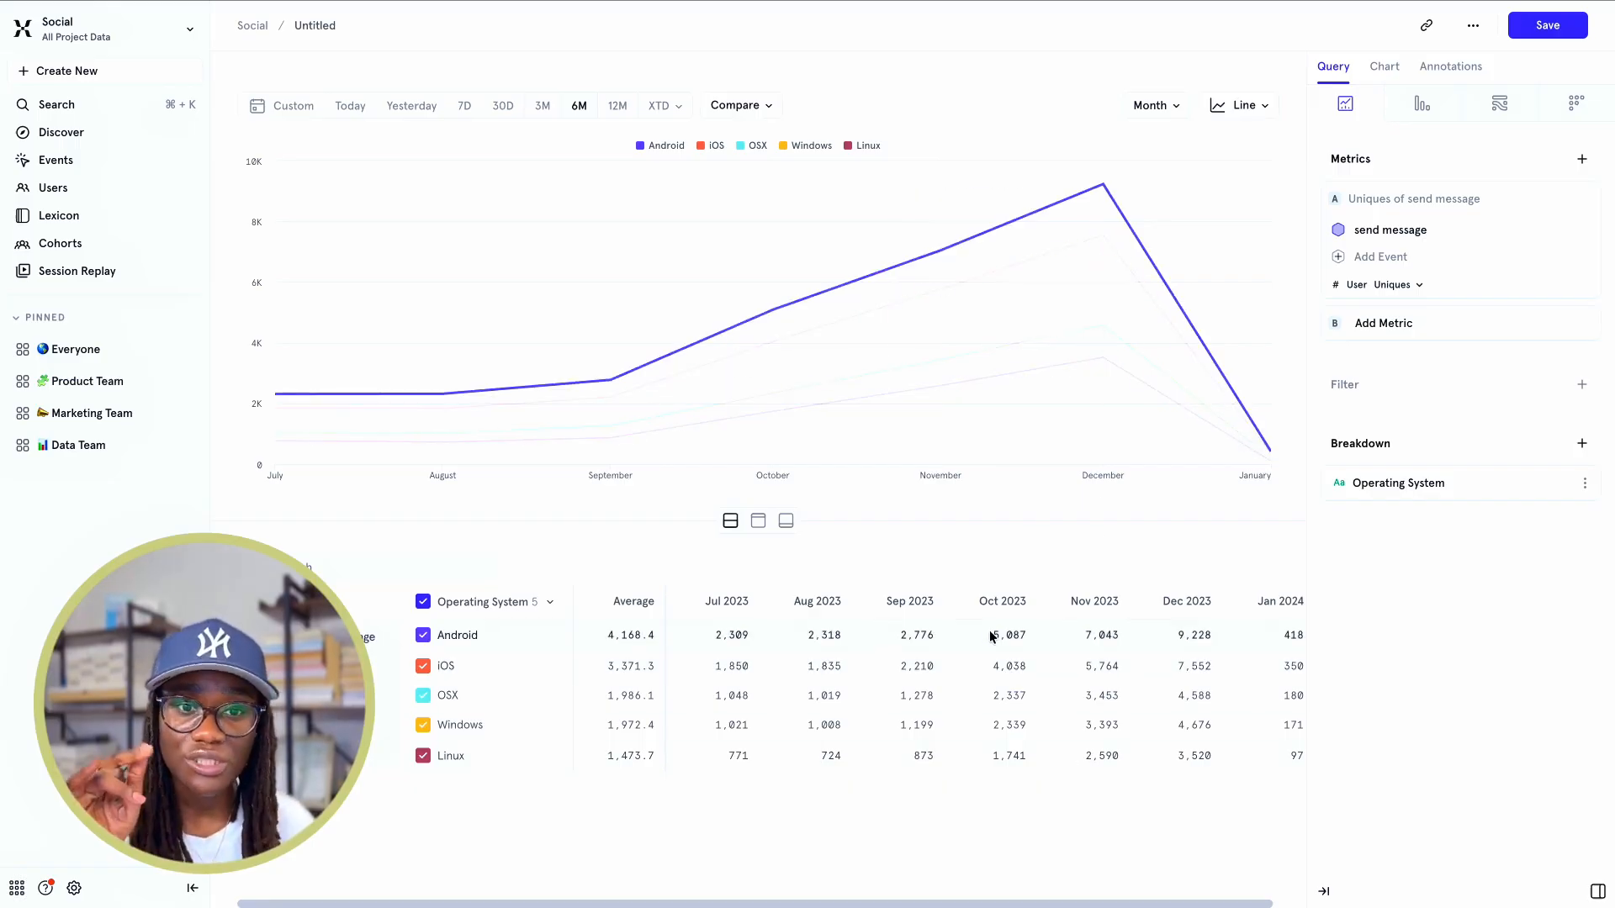
pyautogui.click(760, 522)
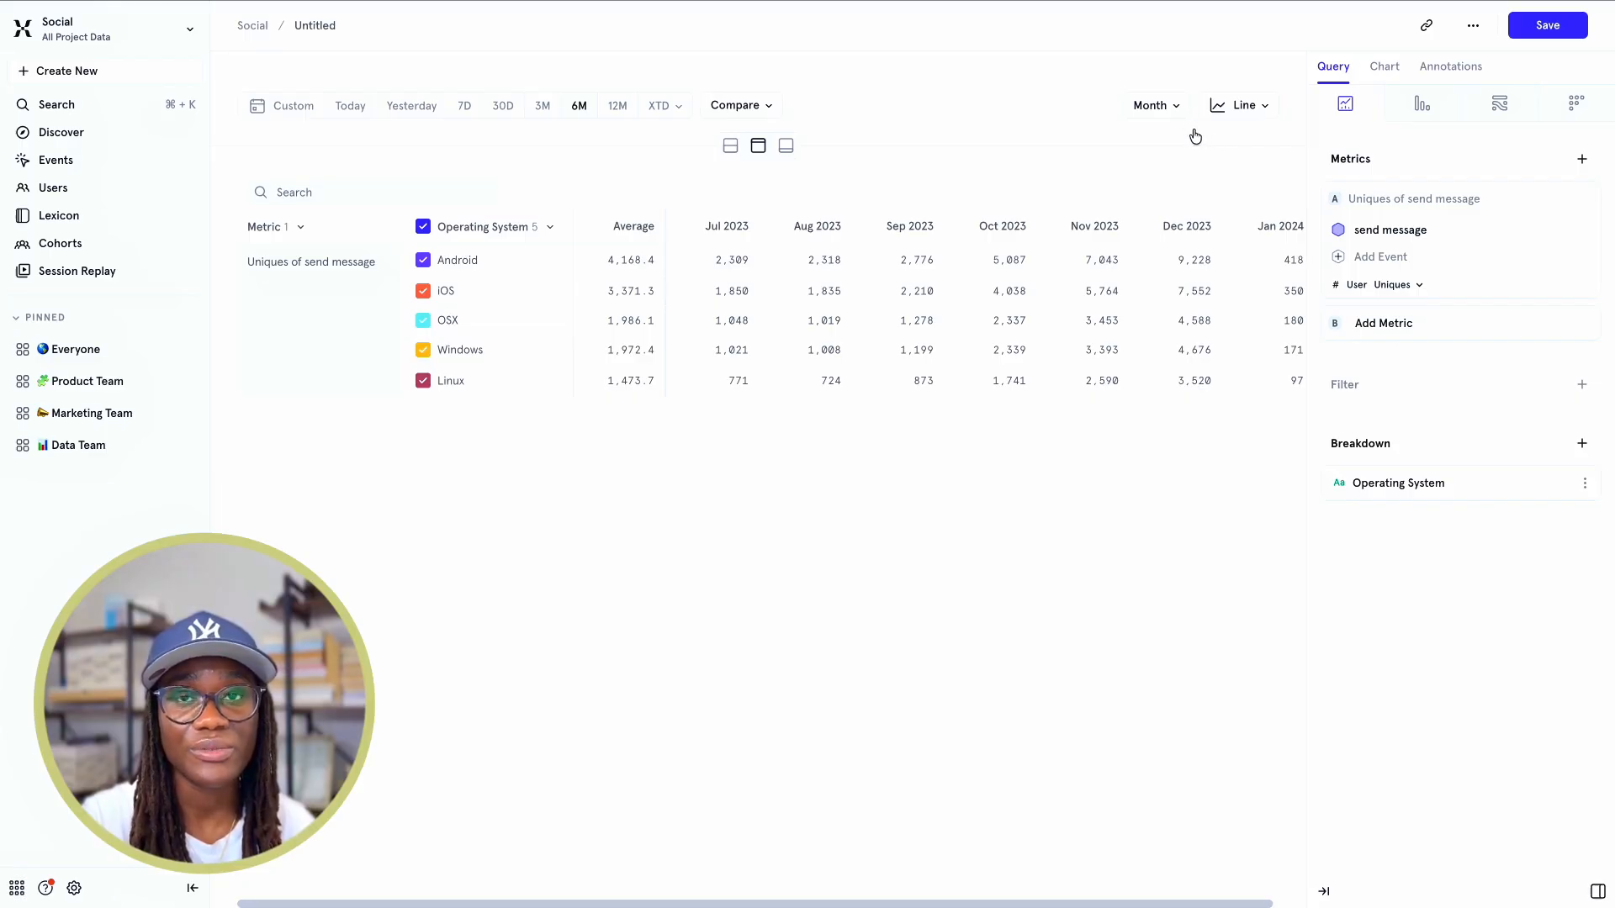
pyautogui.click(730, 146)
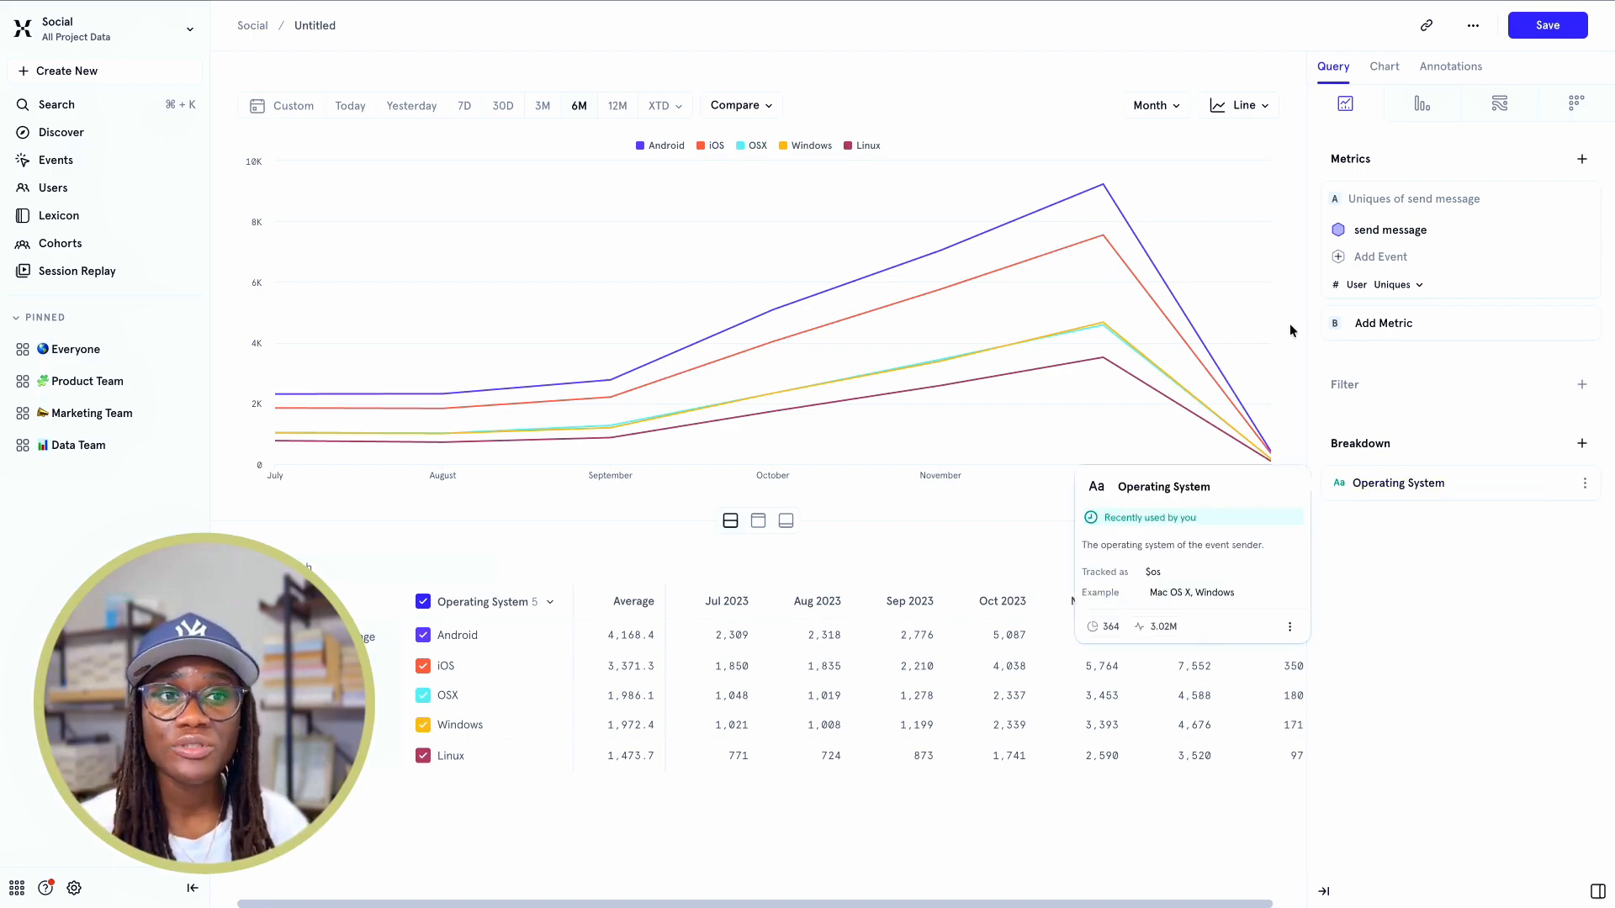
# Replace the Operating System breakdown with the Power Users cohort
pyautogui.click(1412, 484)
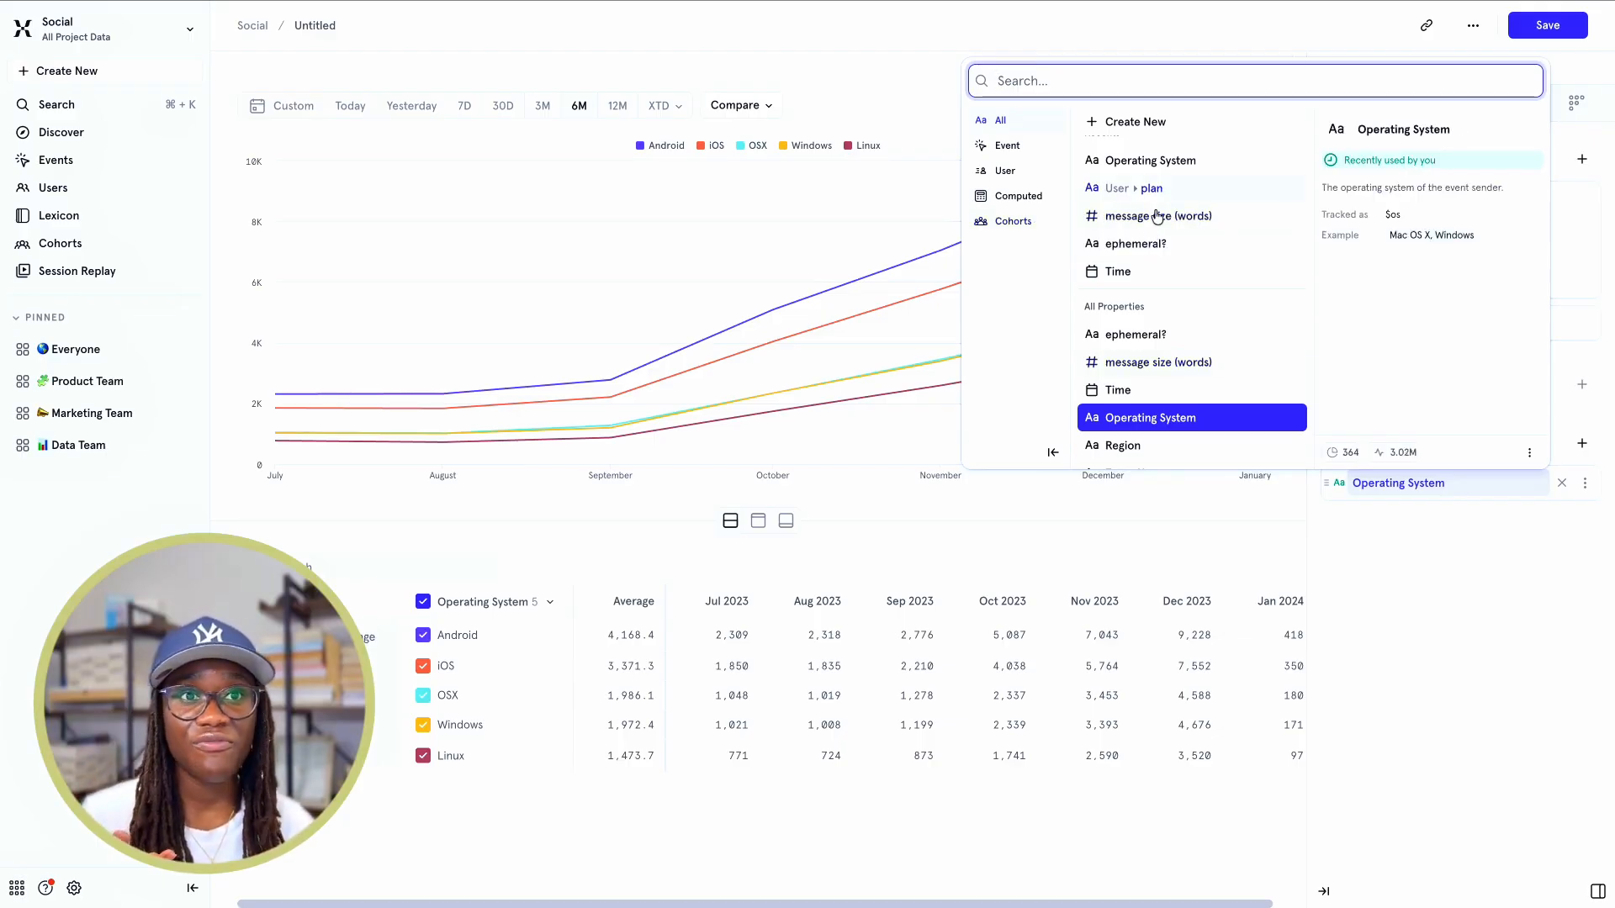
pyautogui.scroll(1, 1159, 191)
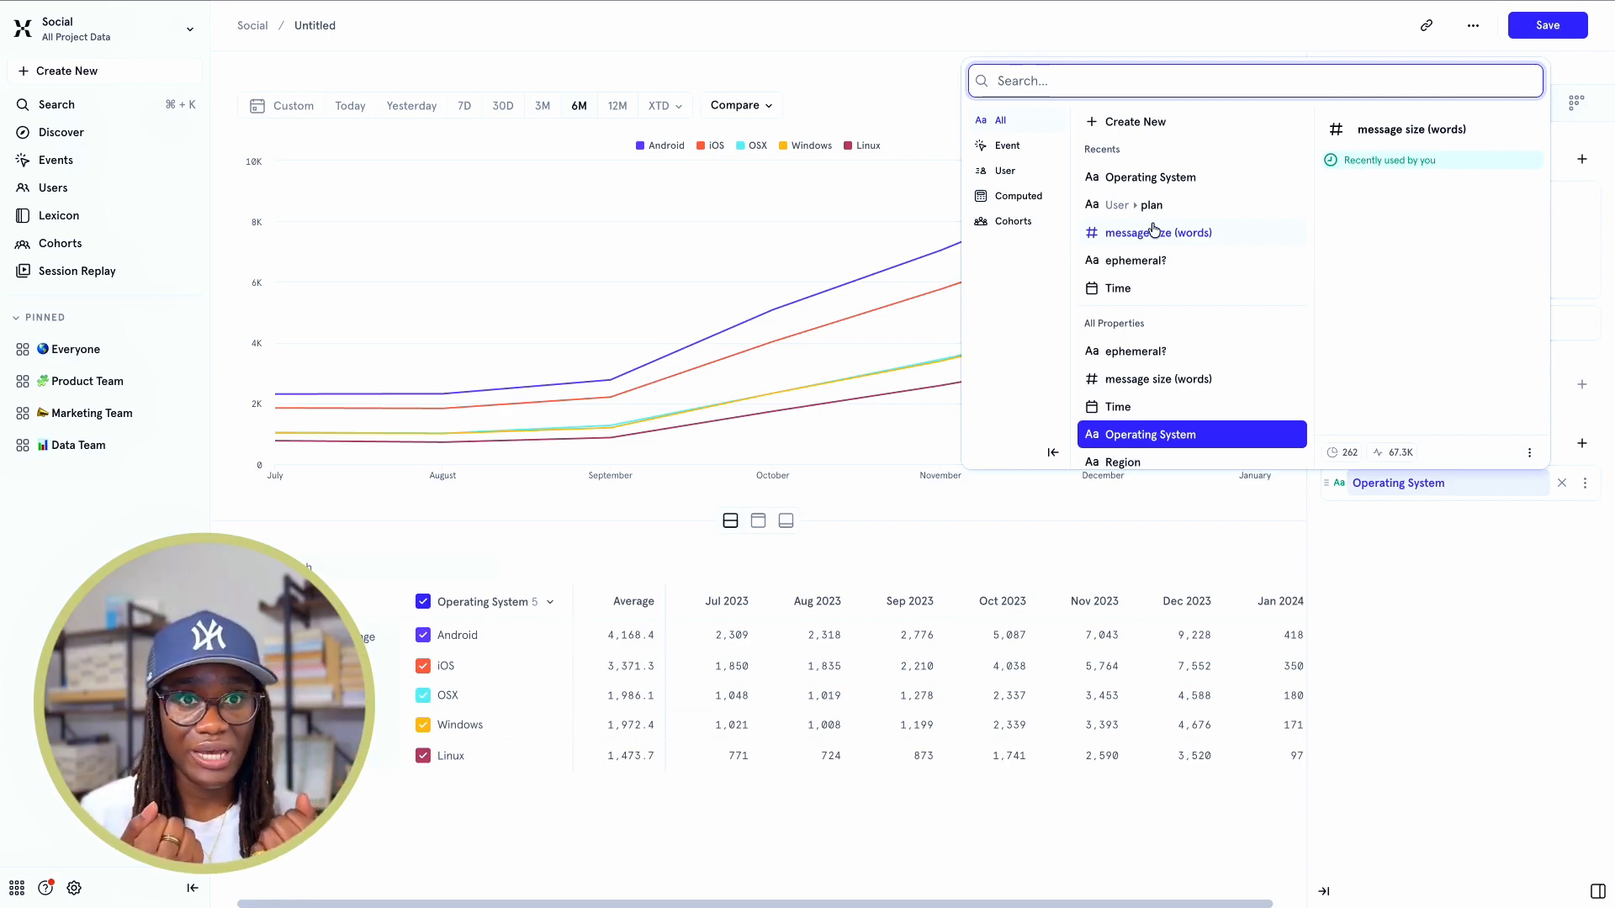
pyautogui.click(1002, 225)
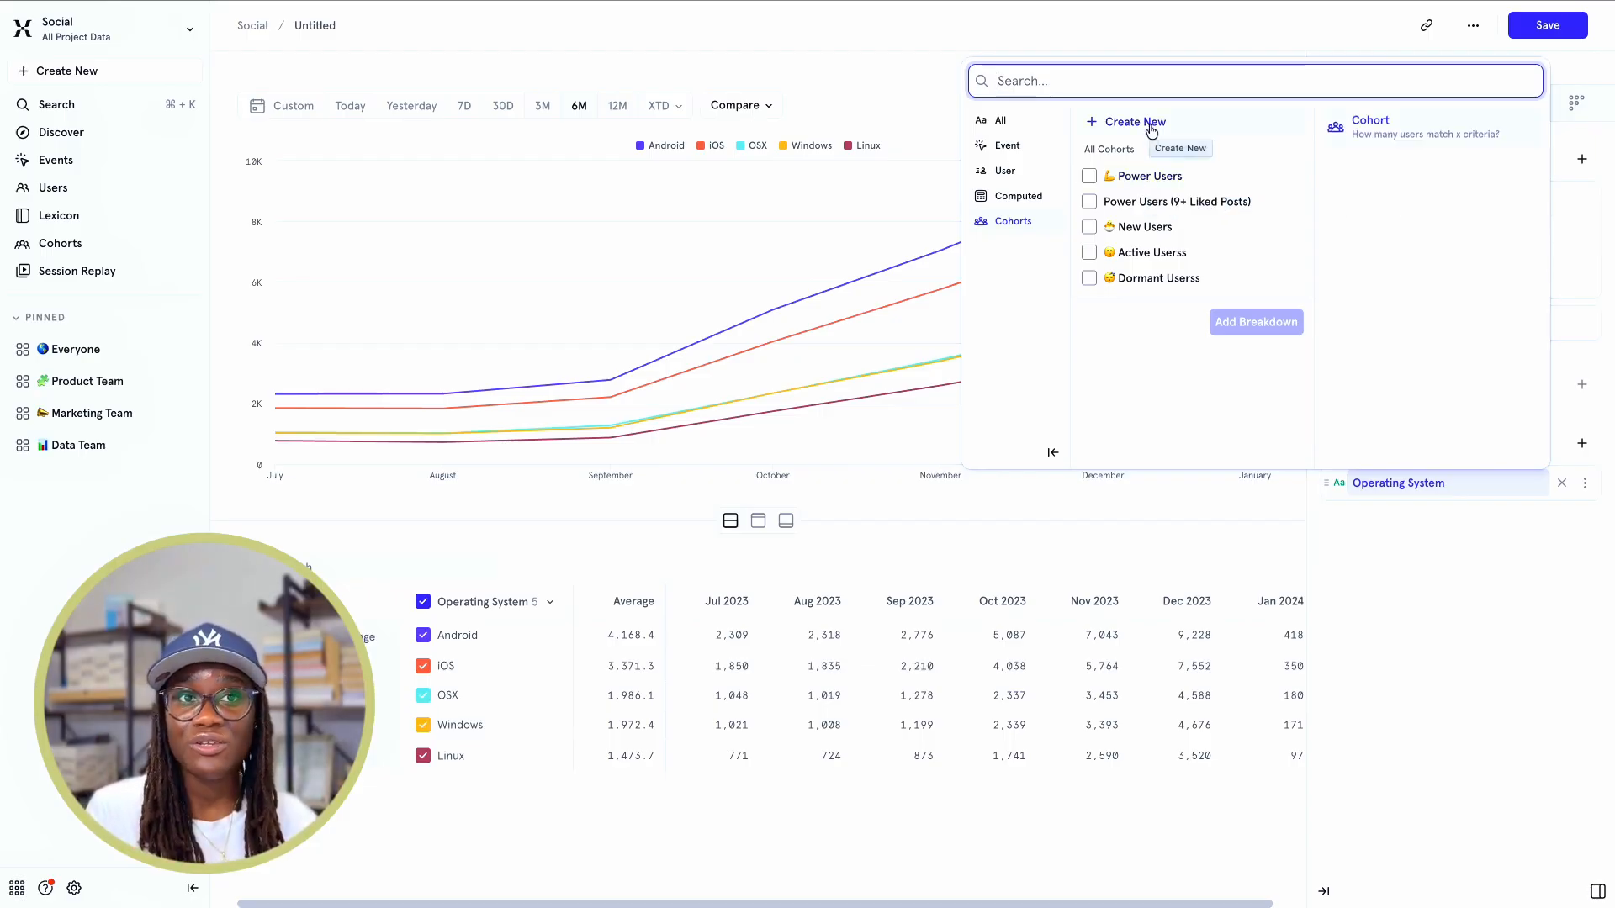
pyautogui.click(1159, 179)
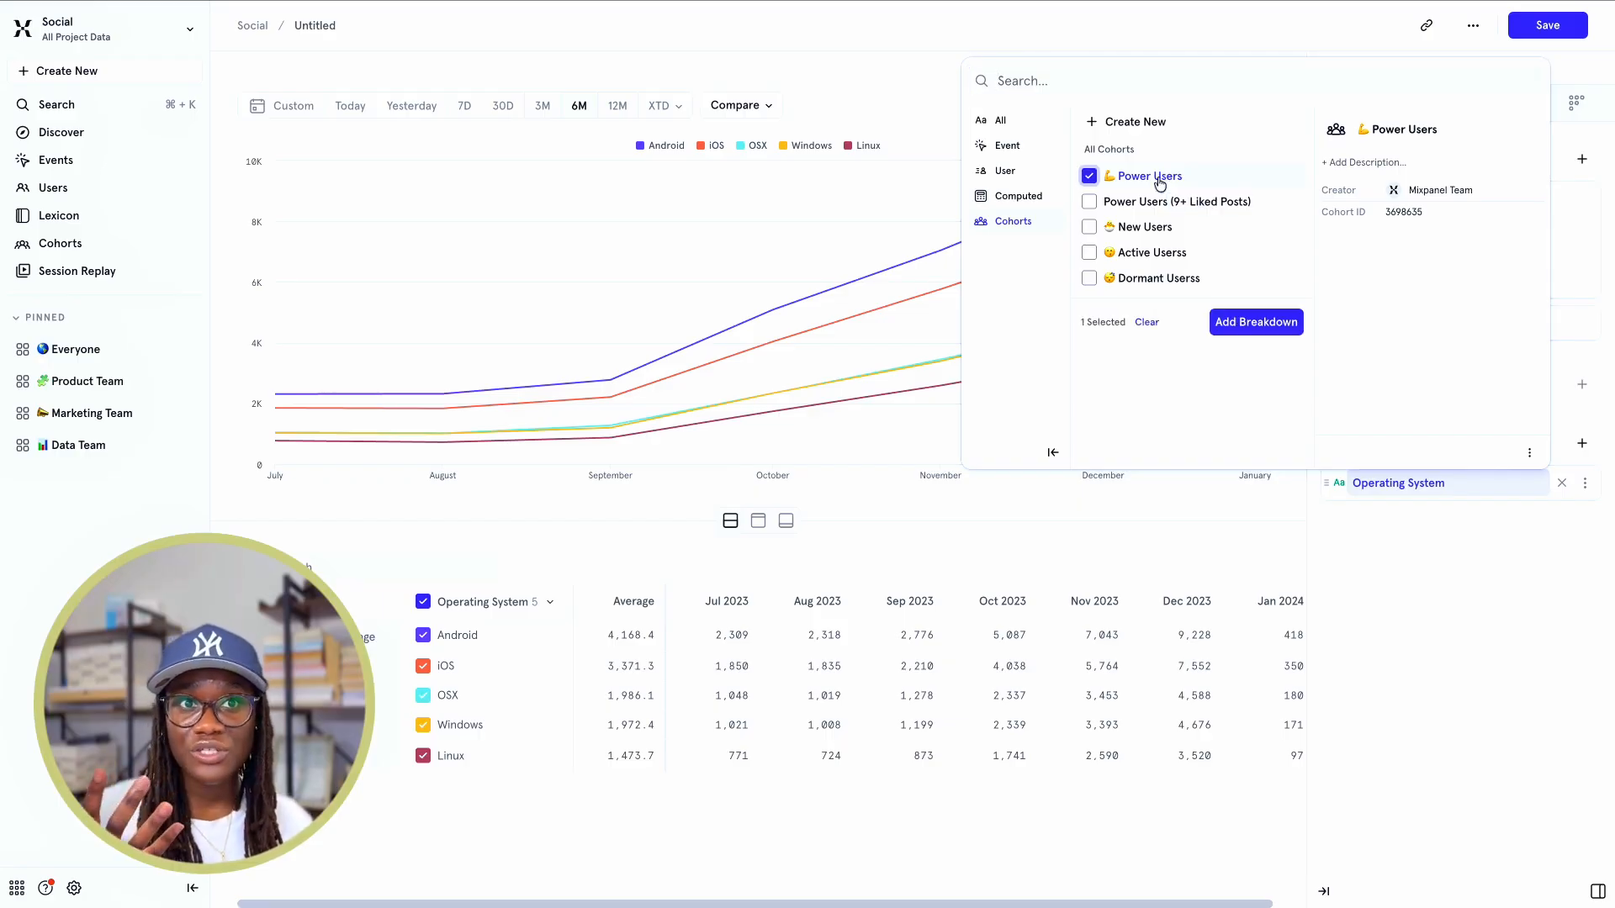
pyautogui.click(1281, 328)
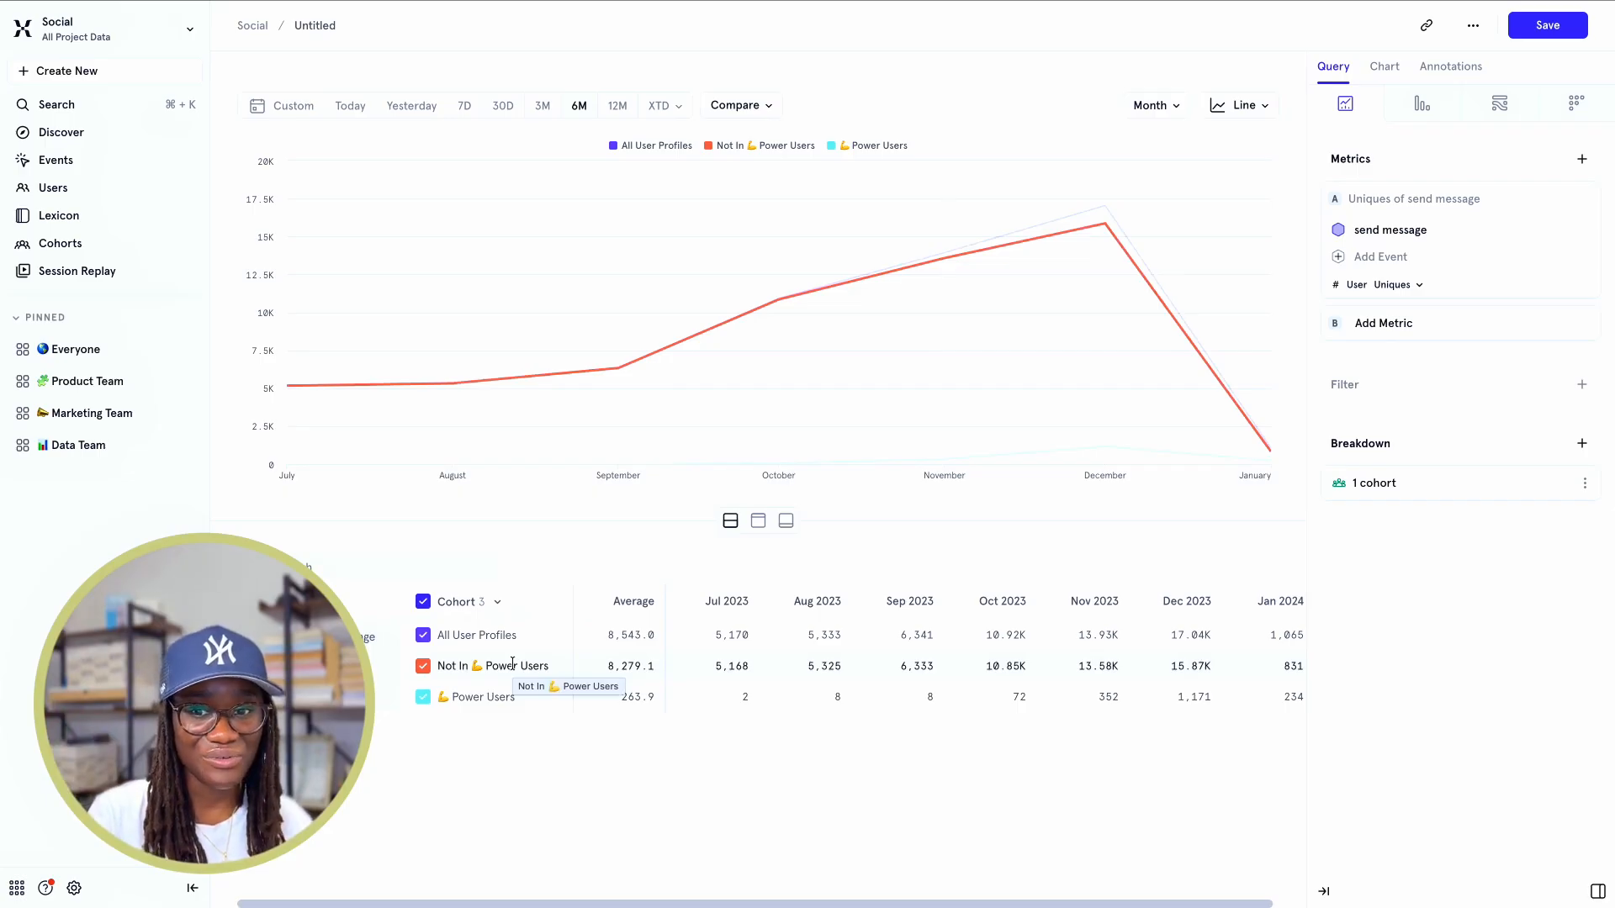
# Hide the All User Profiles series from the cohort comparison and group the chart by week
pyautogui.moveTo(1092, 242)
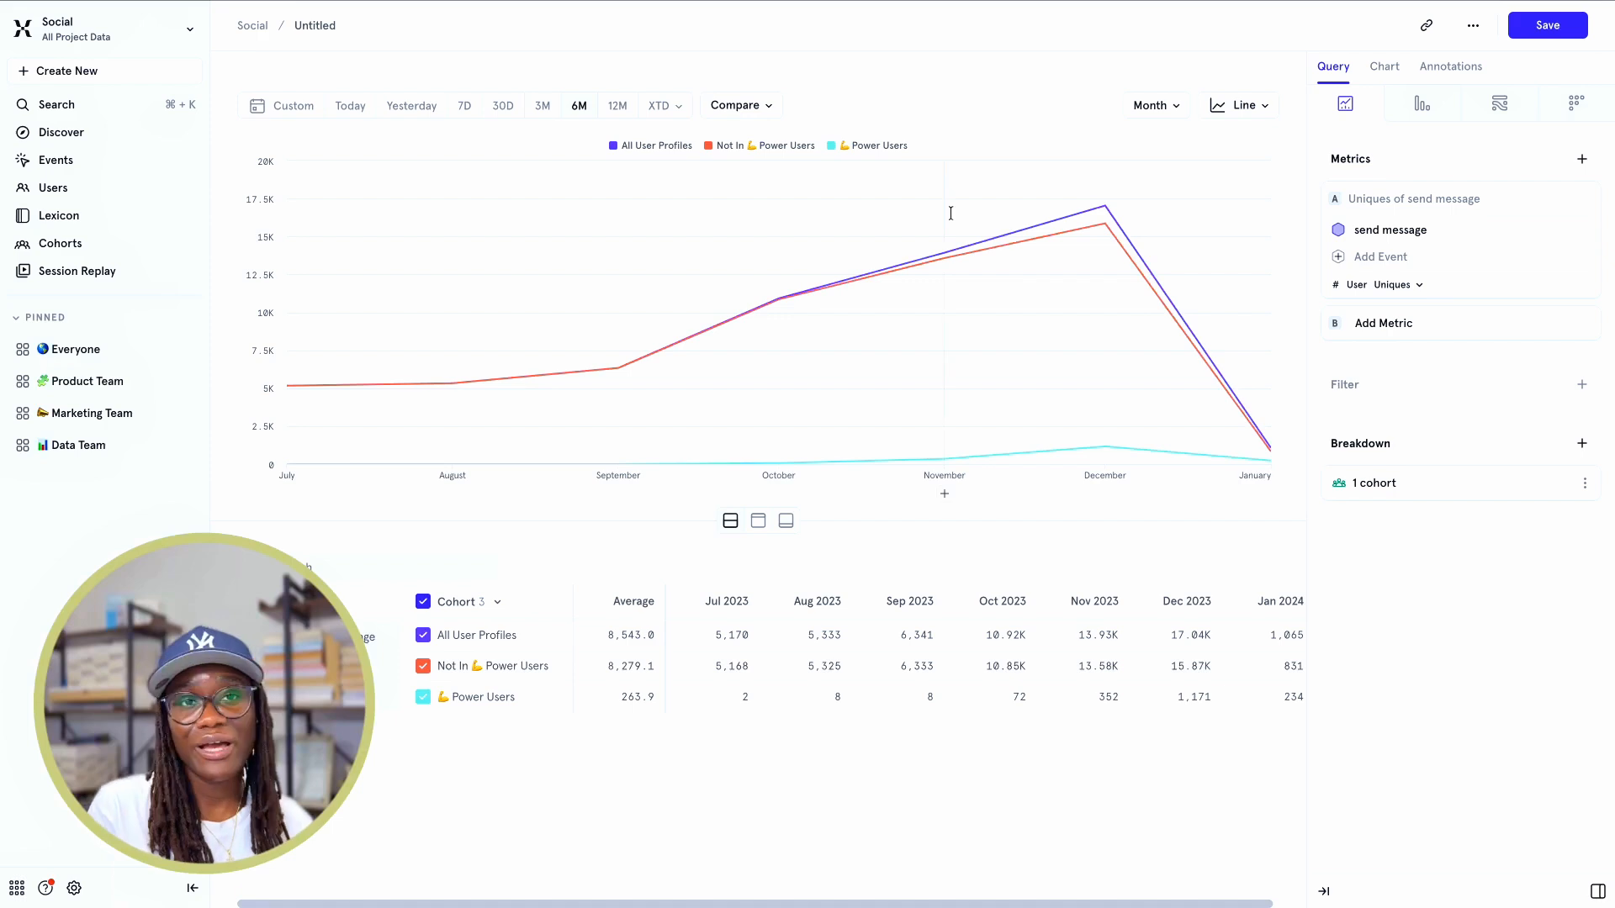
pyautogui.click(423, 637)
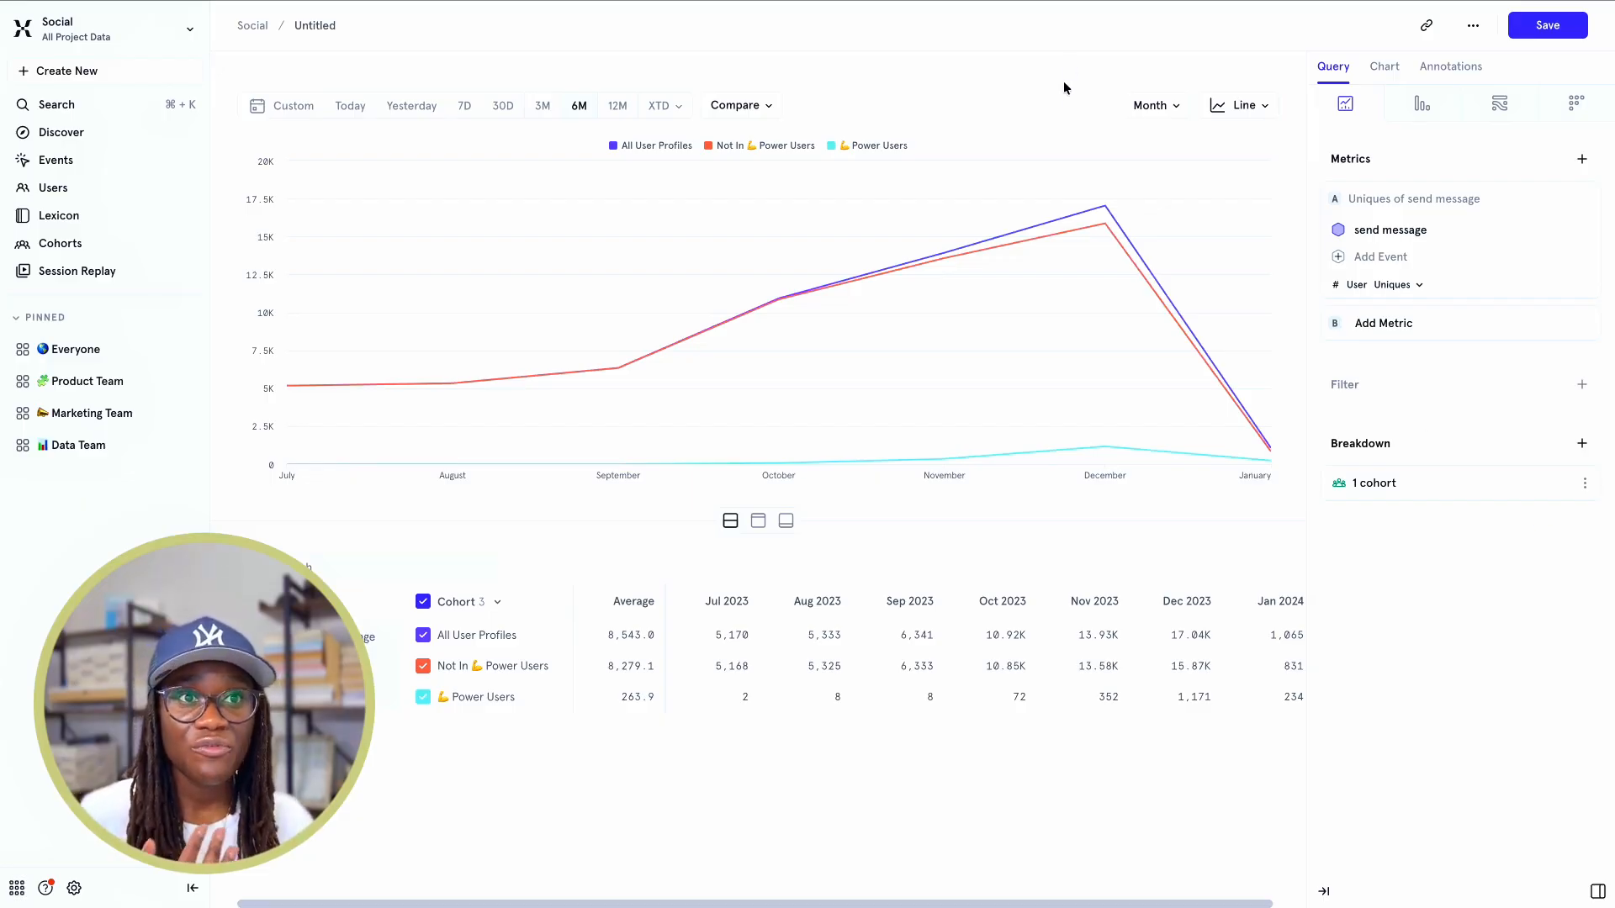
pyautogui.click(1163, 111)
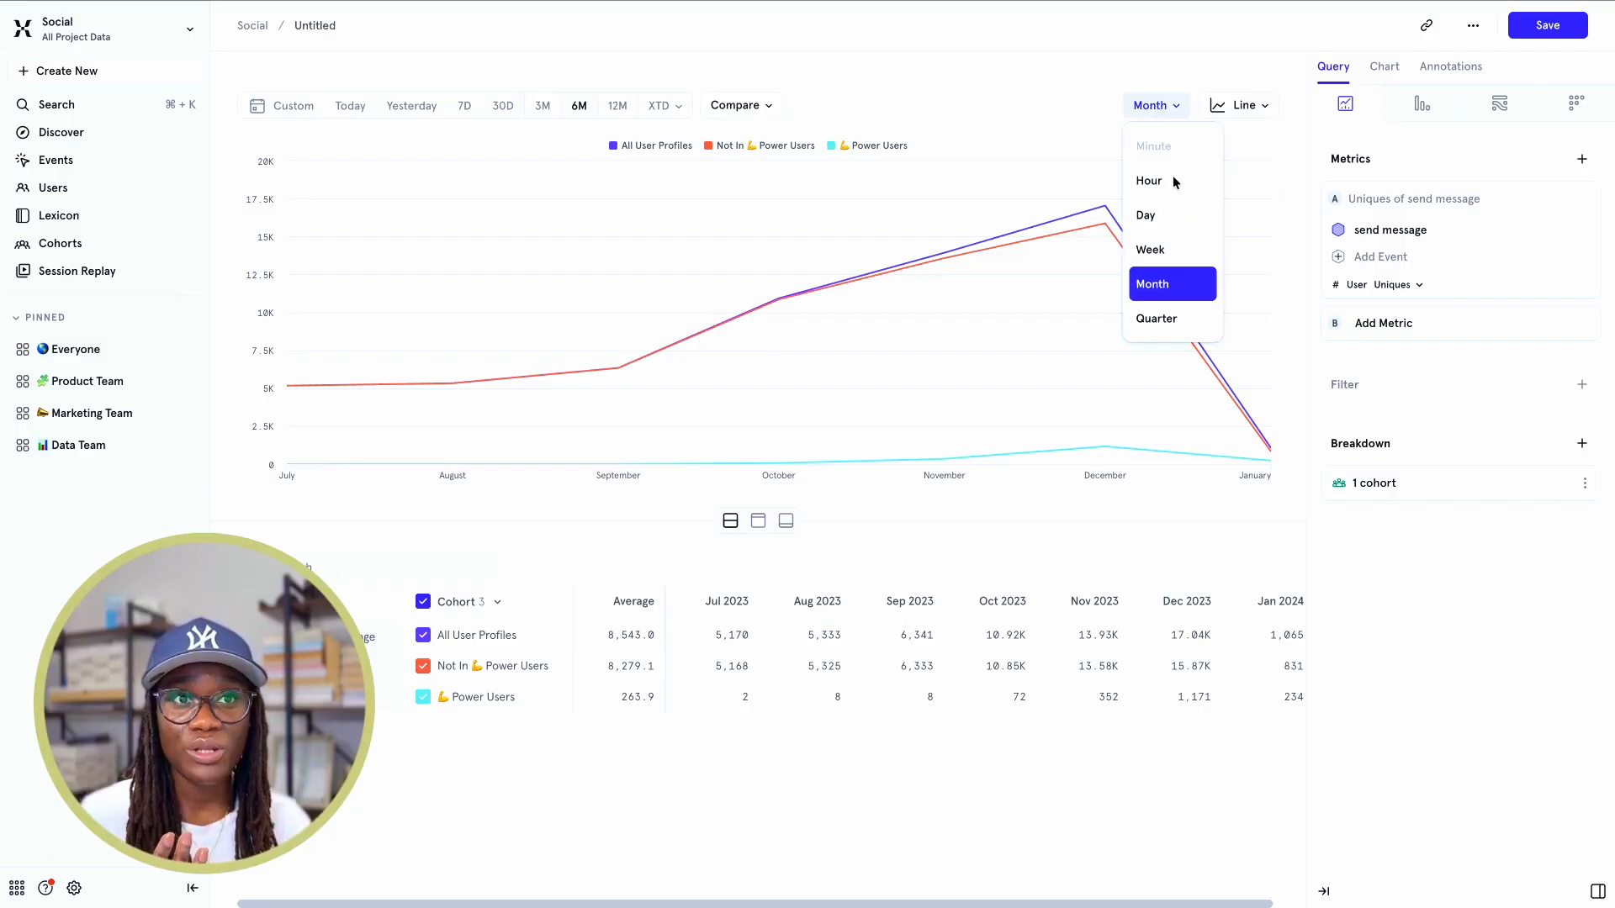
pyautogui.click(1163, 257)
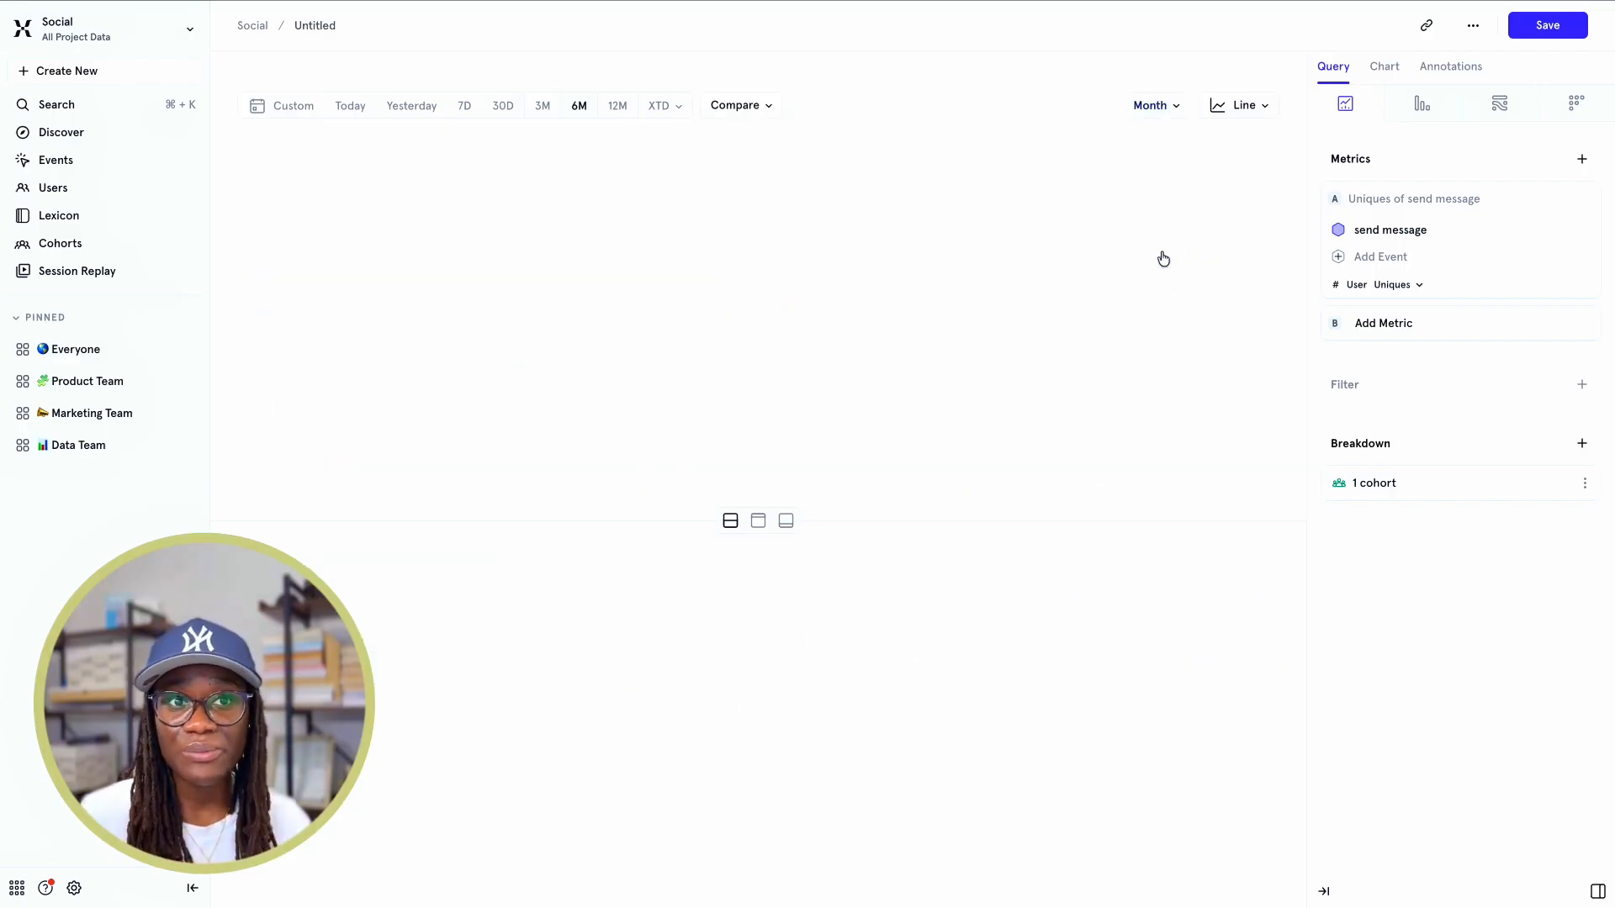
# Change the send message measurement from unique users to the average frequency per user
pyautogui.click(1396, 286)
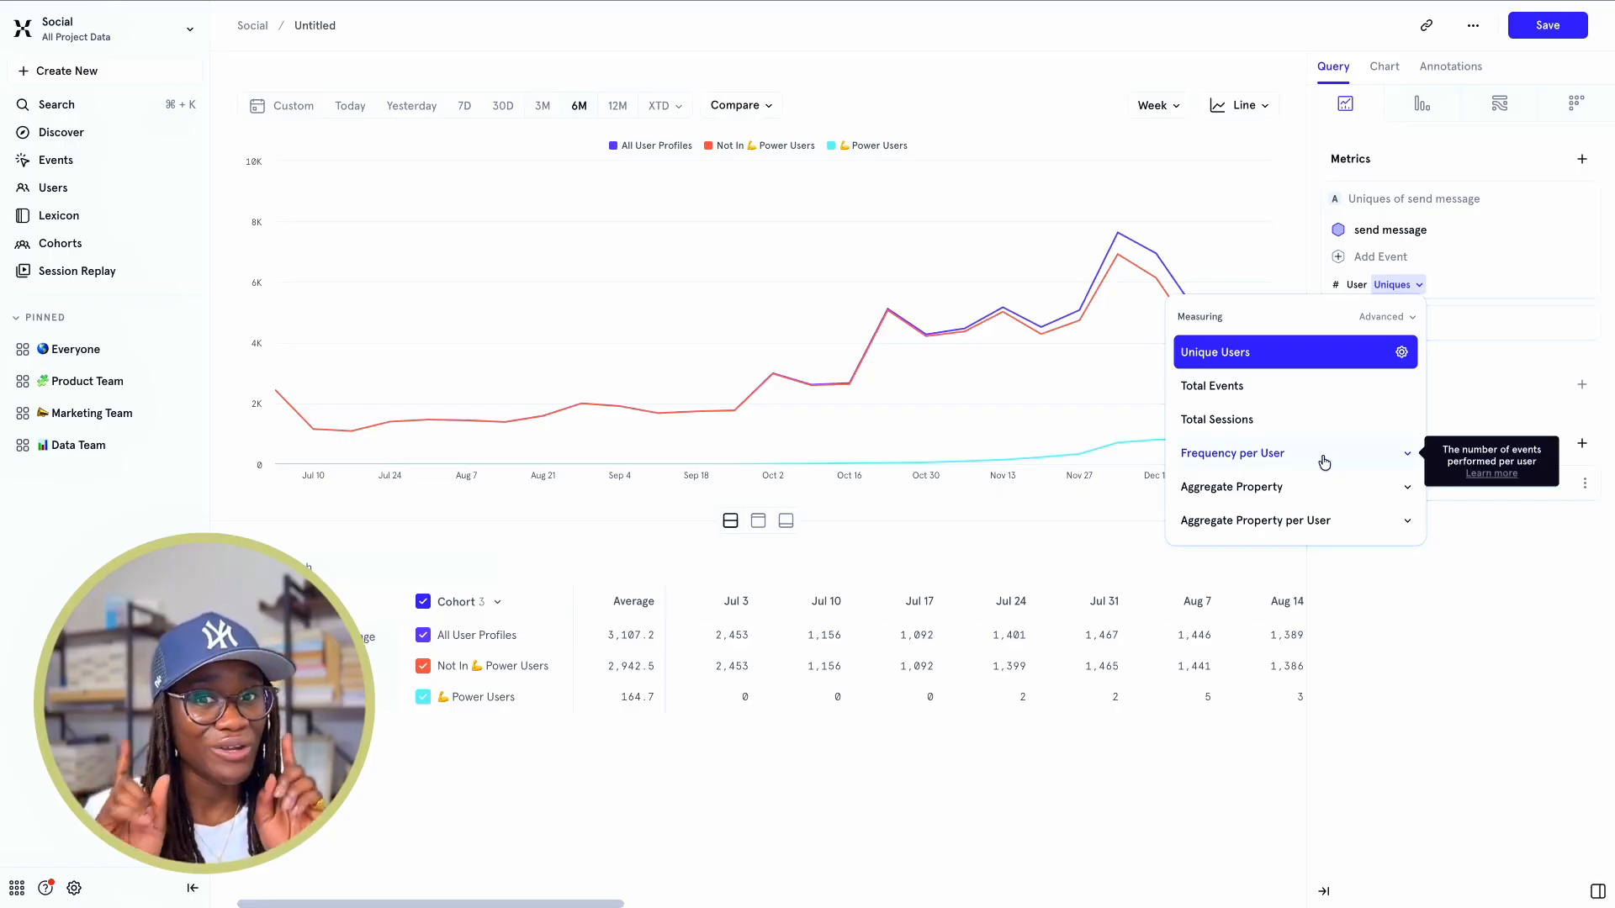
pyautogui.click(1400, 456)
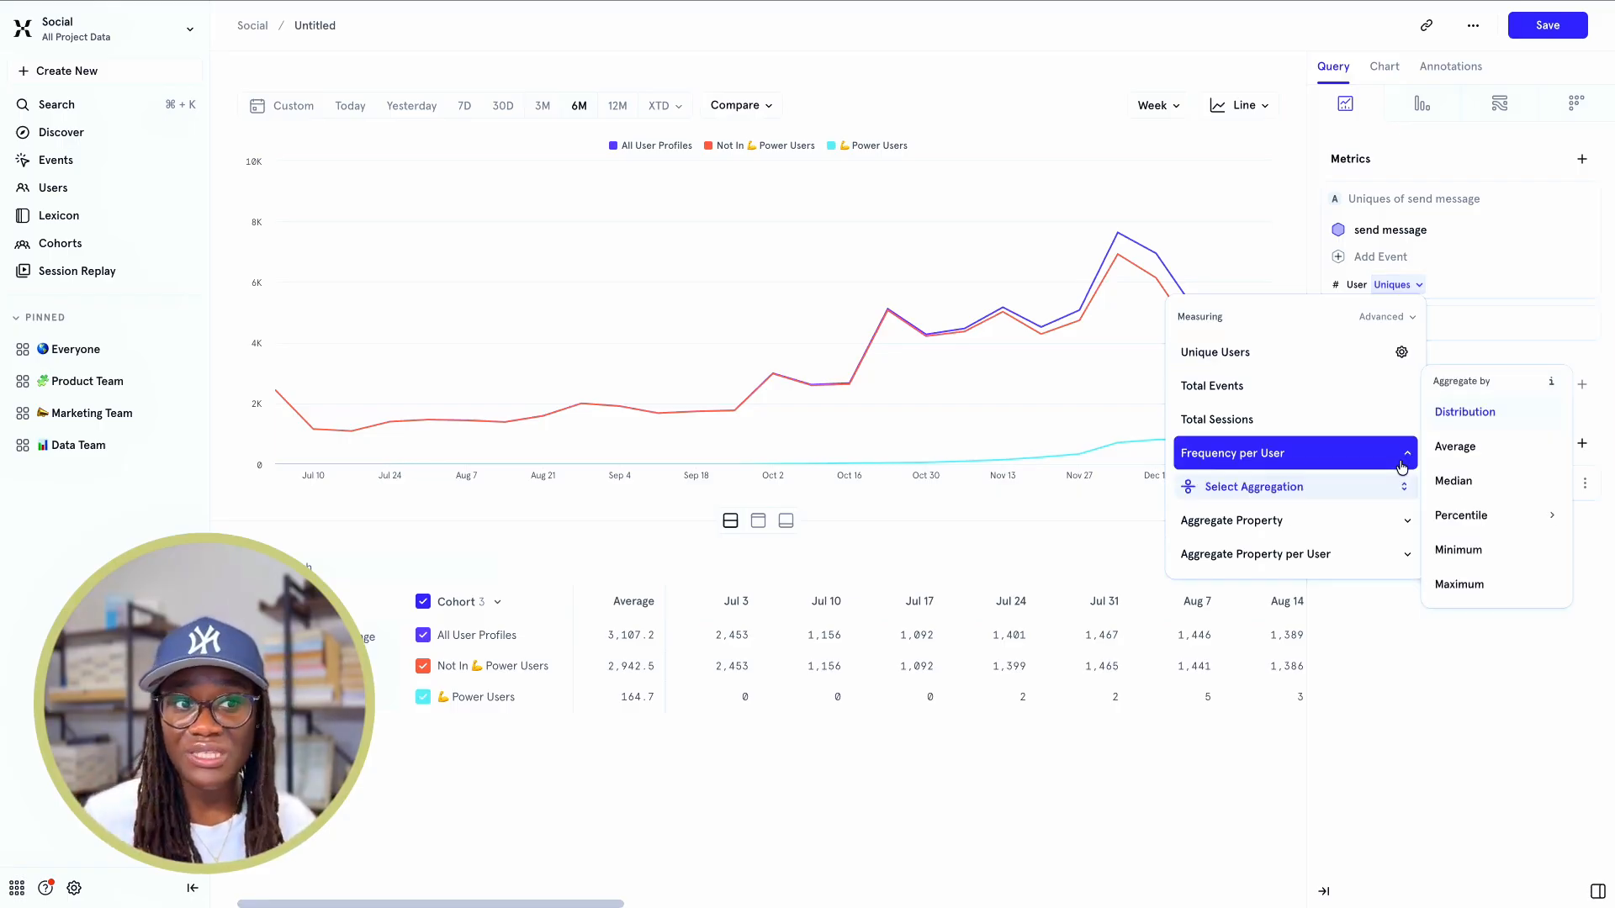
pyautogui.click(1464, 457)
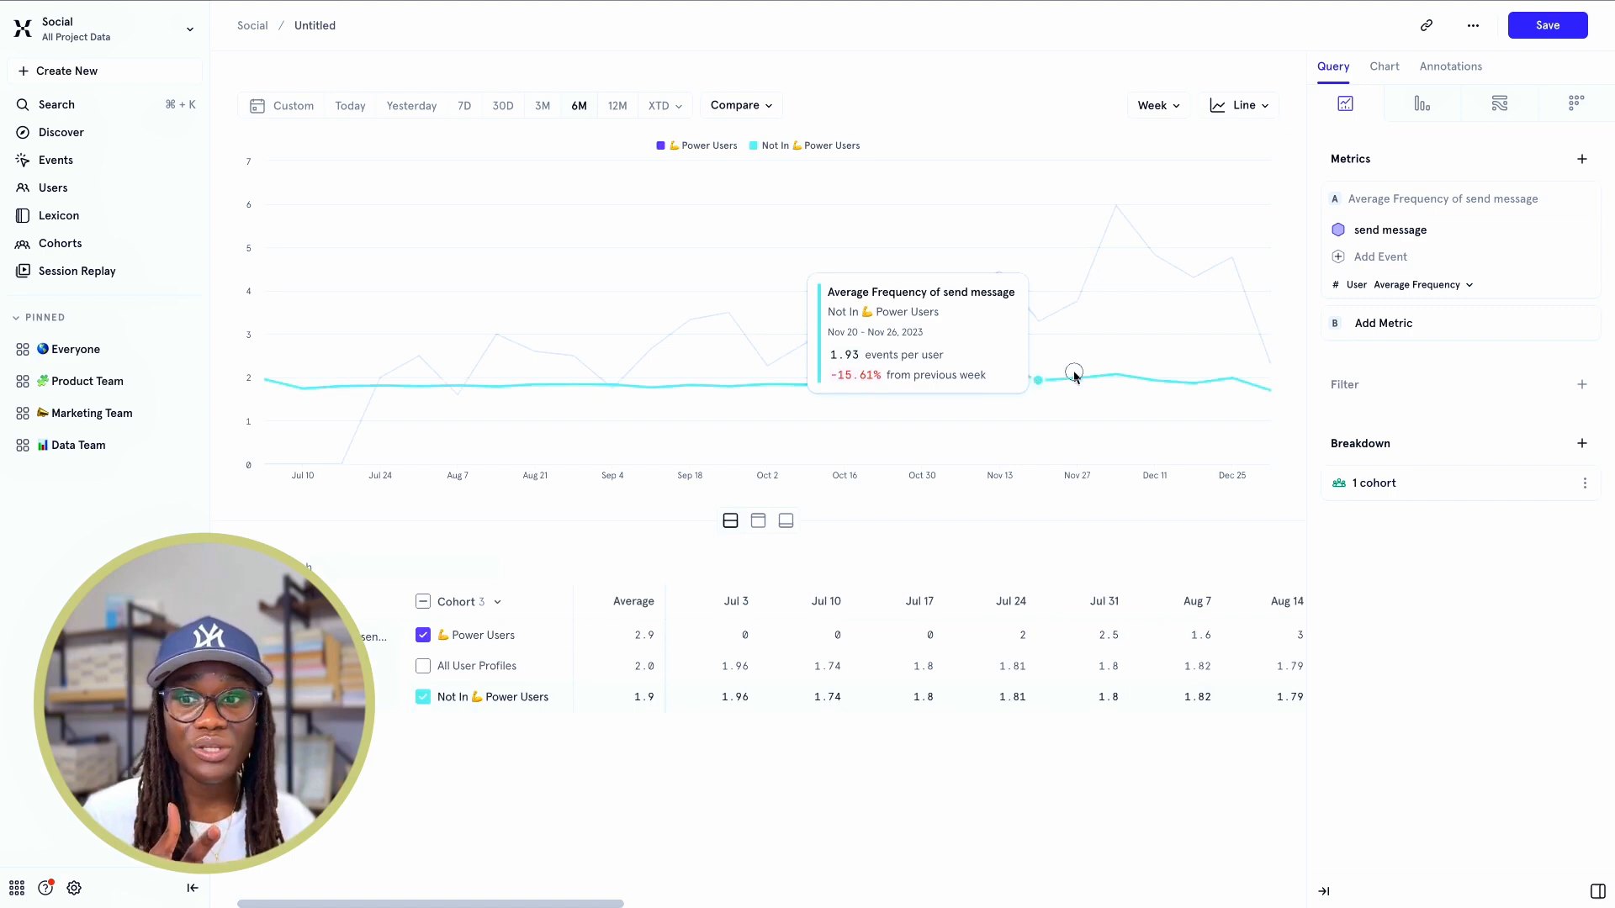
# Compare the weekly average send message frequency of Power Users and Not In Power Users in the chart and table
pyautogui.moveTo(1115, 219)
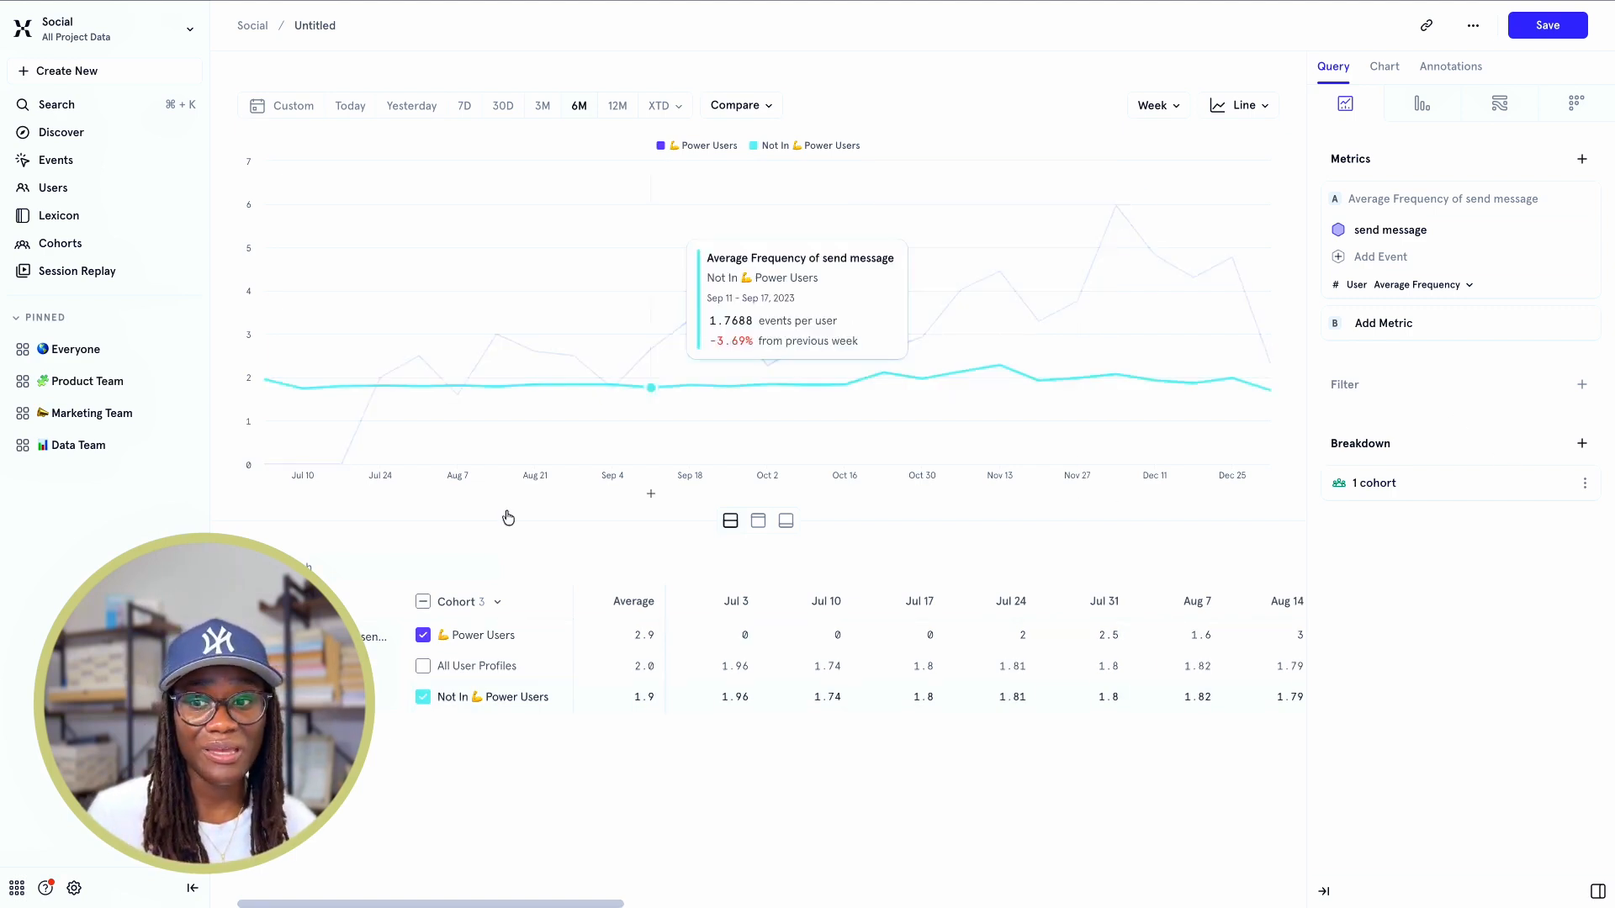
pyautogui.moveTo(1214, 381)
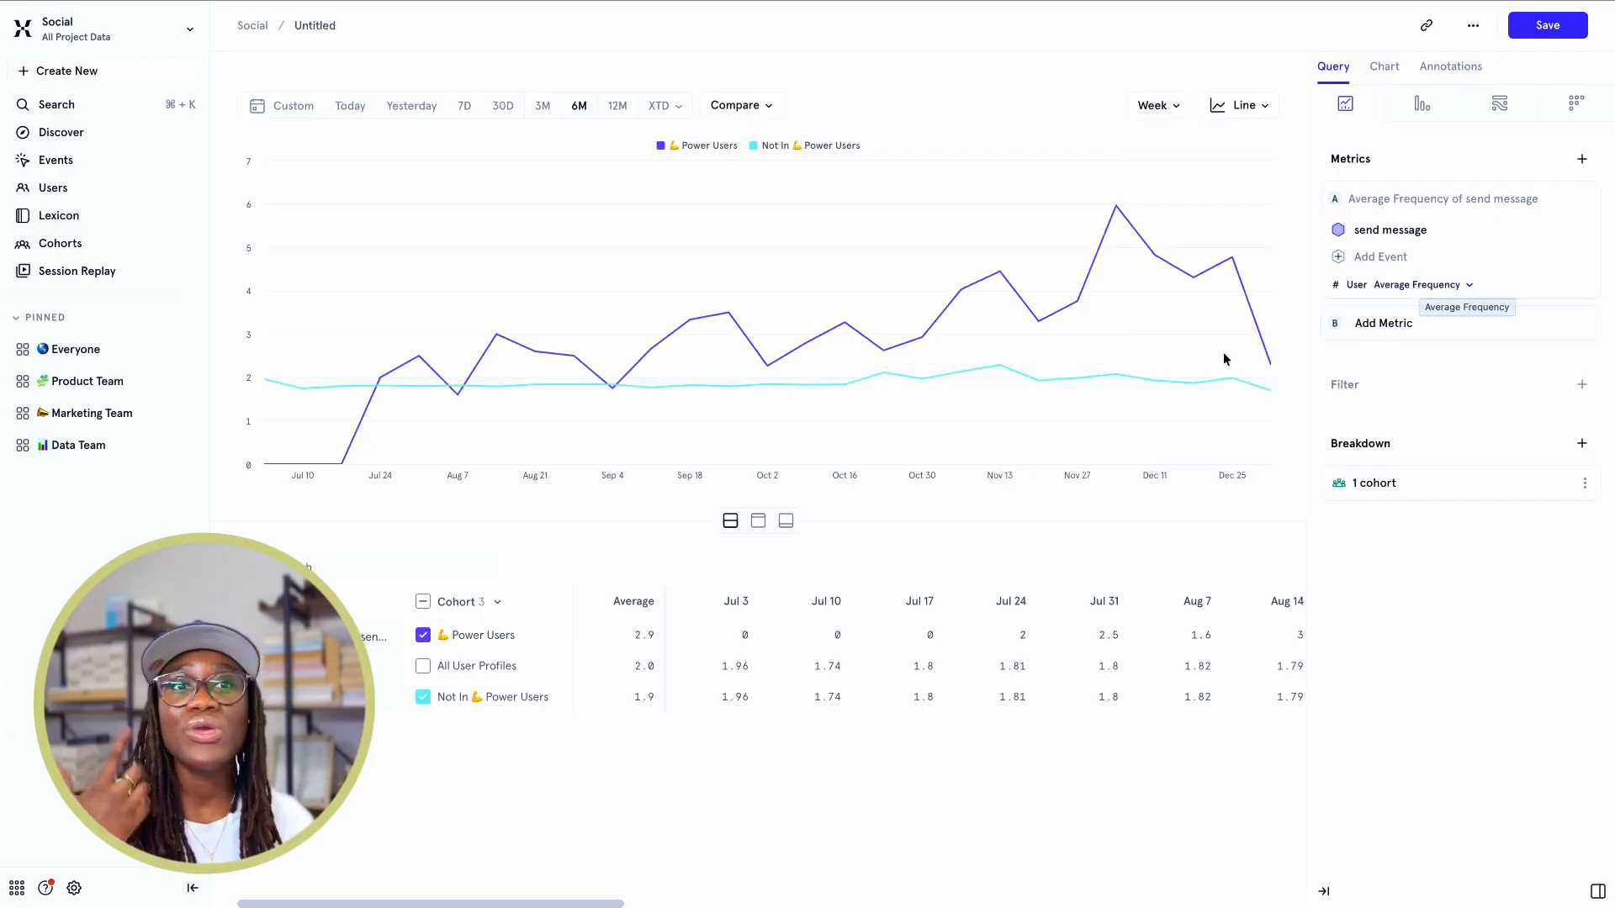
pyautogui.moveTo(1118, 210)
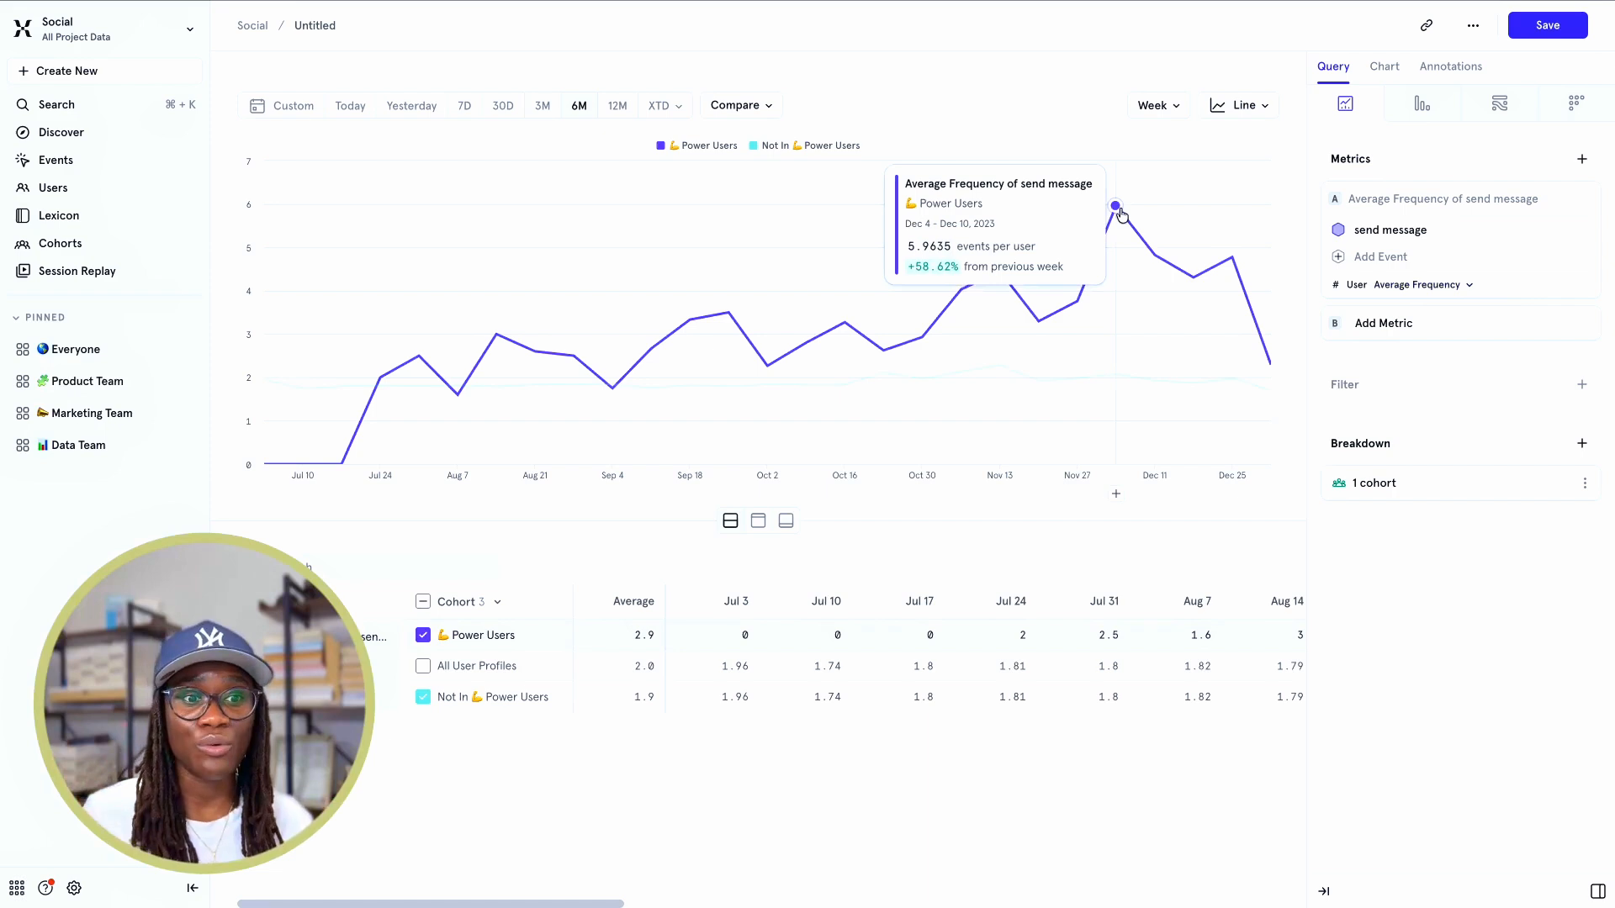
pyautogui.moveTo(1082, 381)
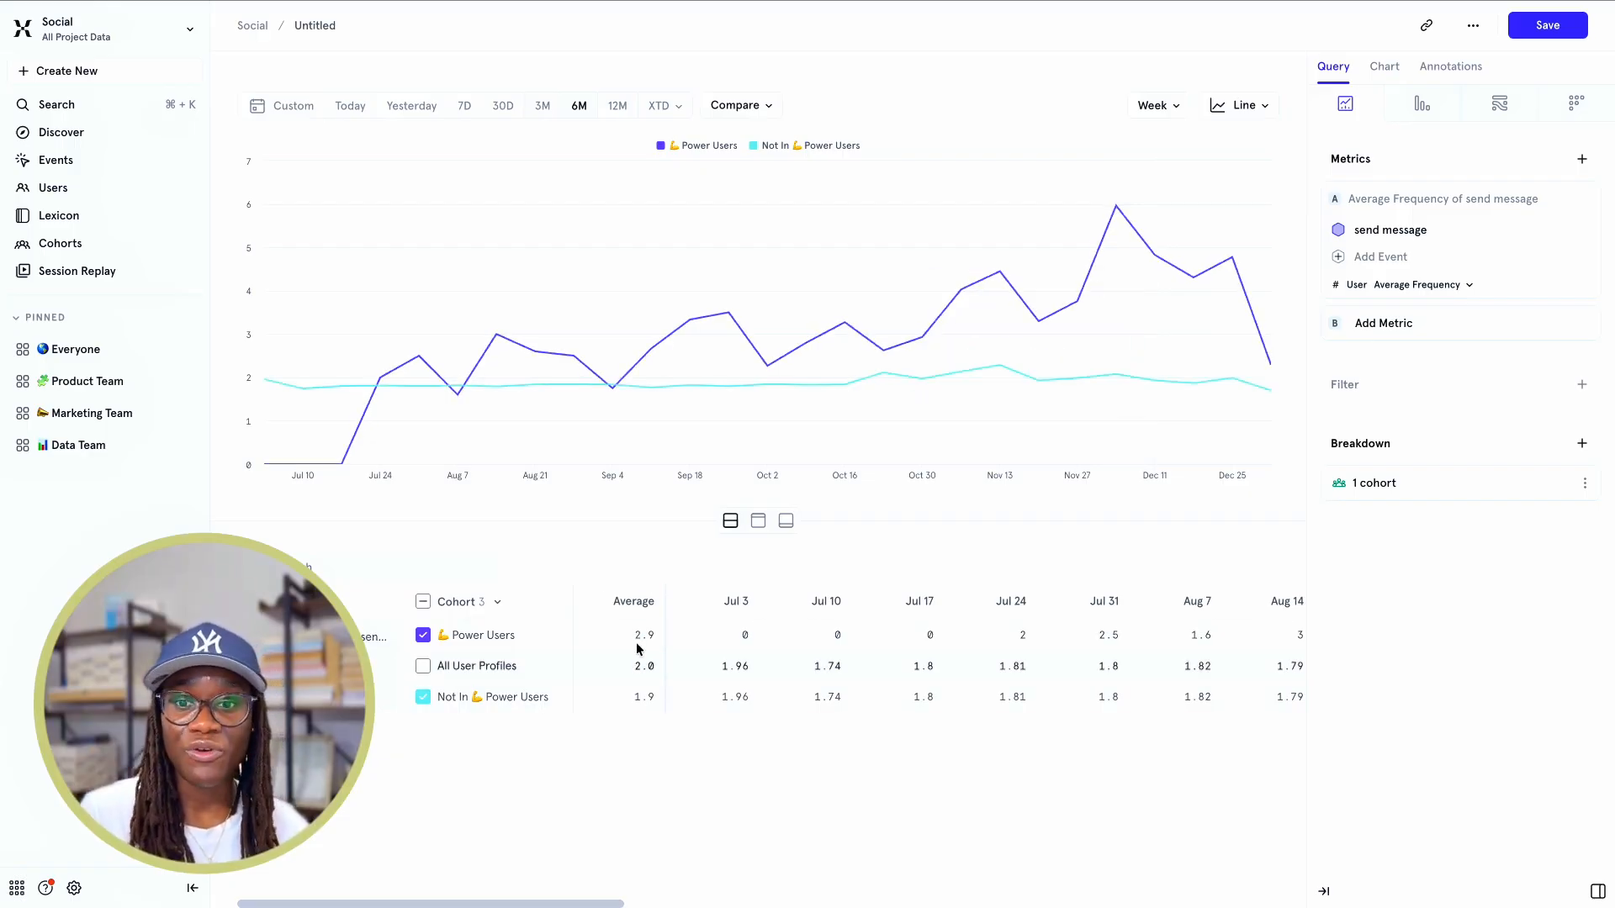
pyautogui.hscroll(3, 913, 644)
pyautogui.hscroll(1, 915, 645)
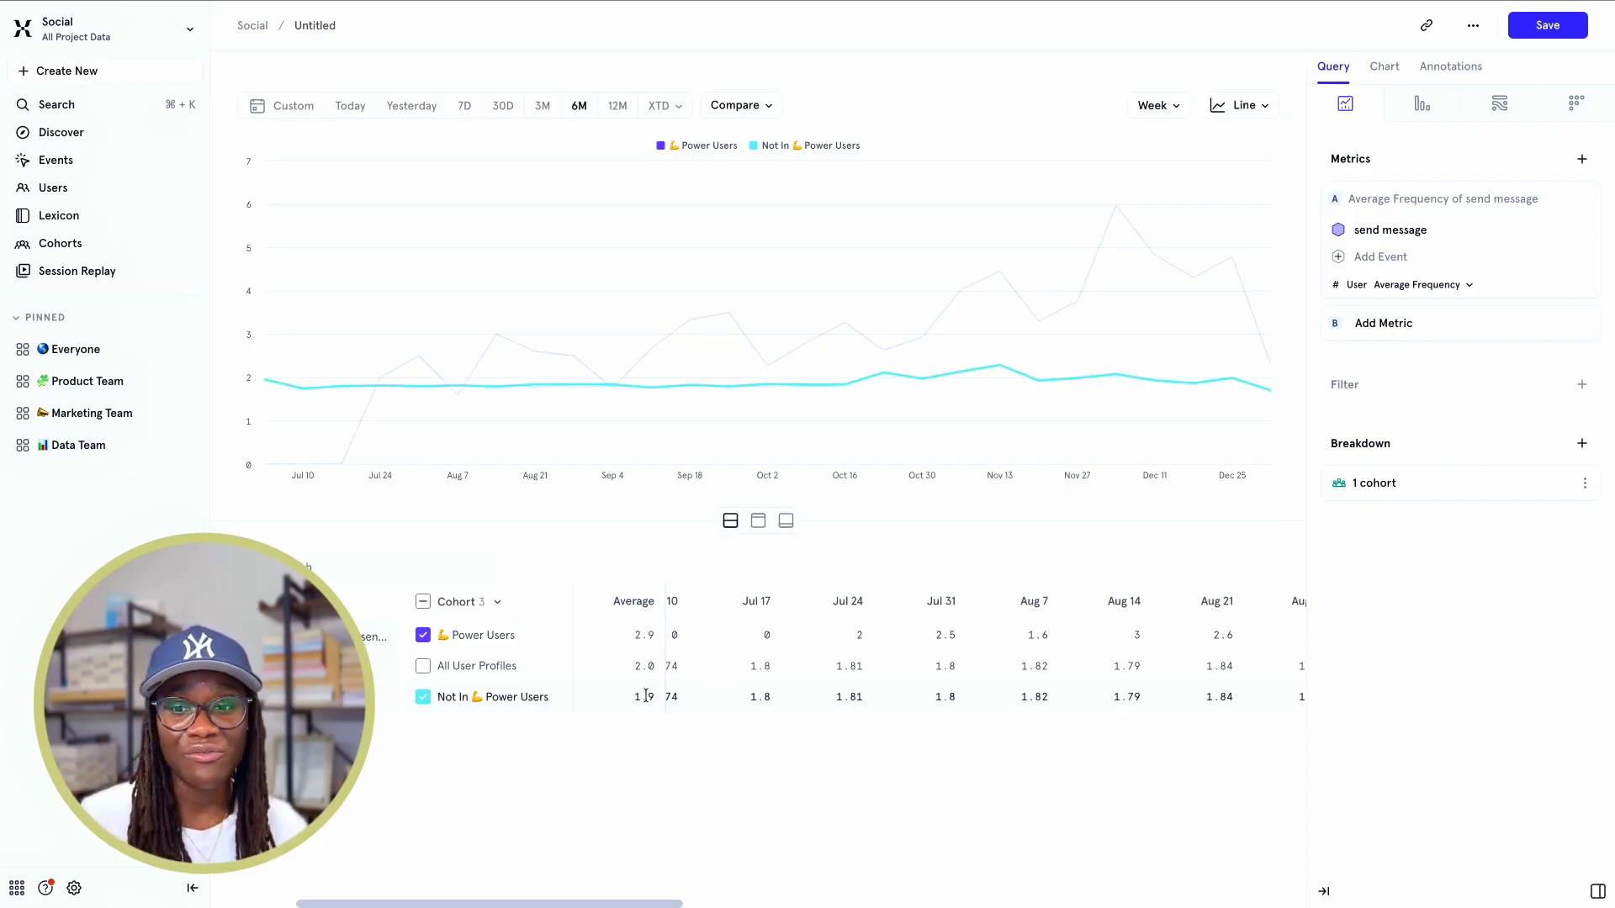
# Switch the send message measurement to unique users and replace the cohort breakdown with message size (words)
pyautogui.click(1436, 290)
pyautogui.click(1339, 350)
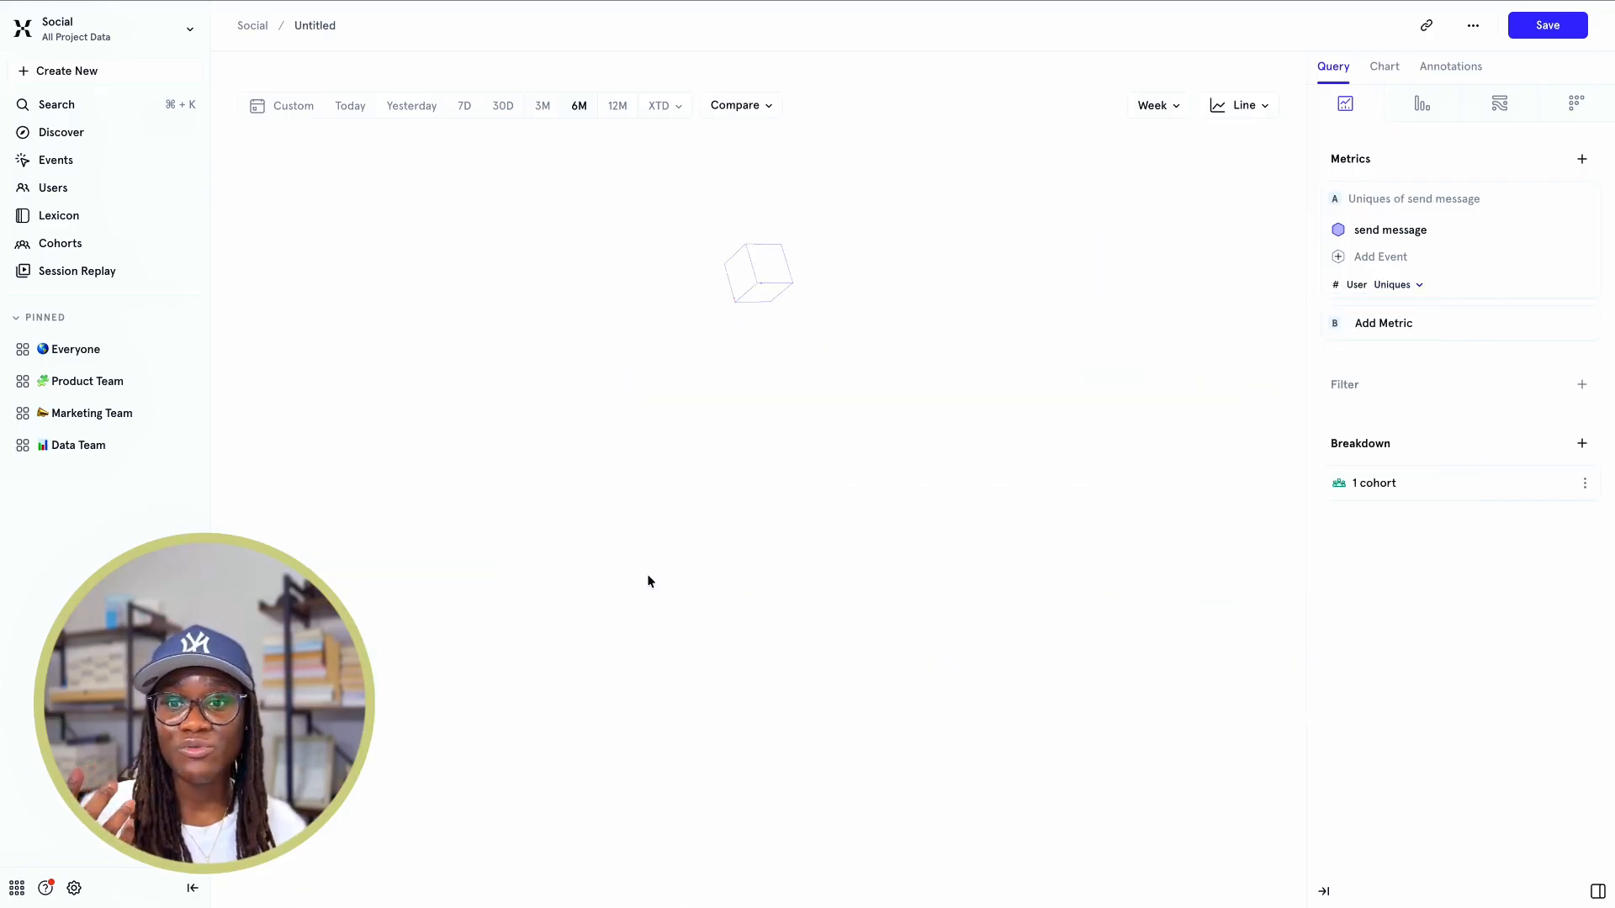
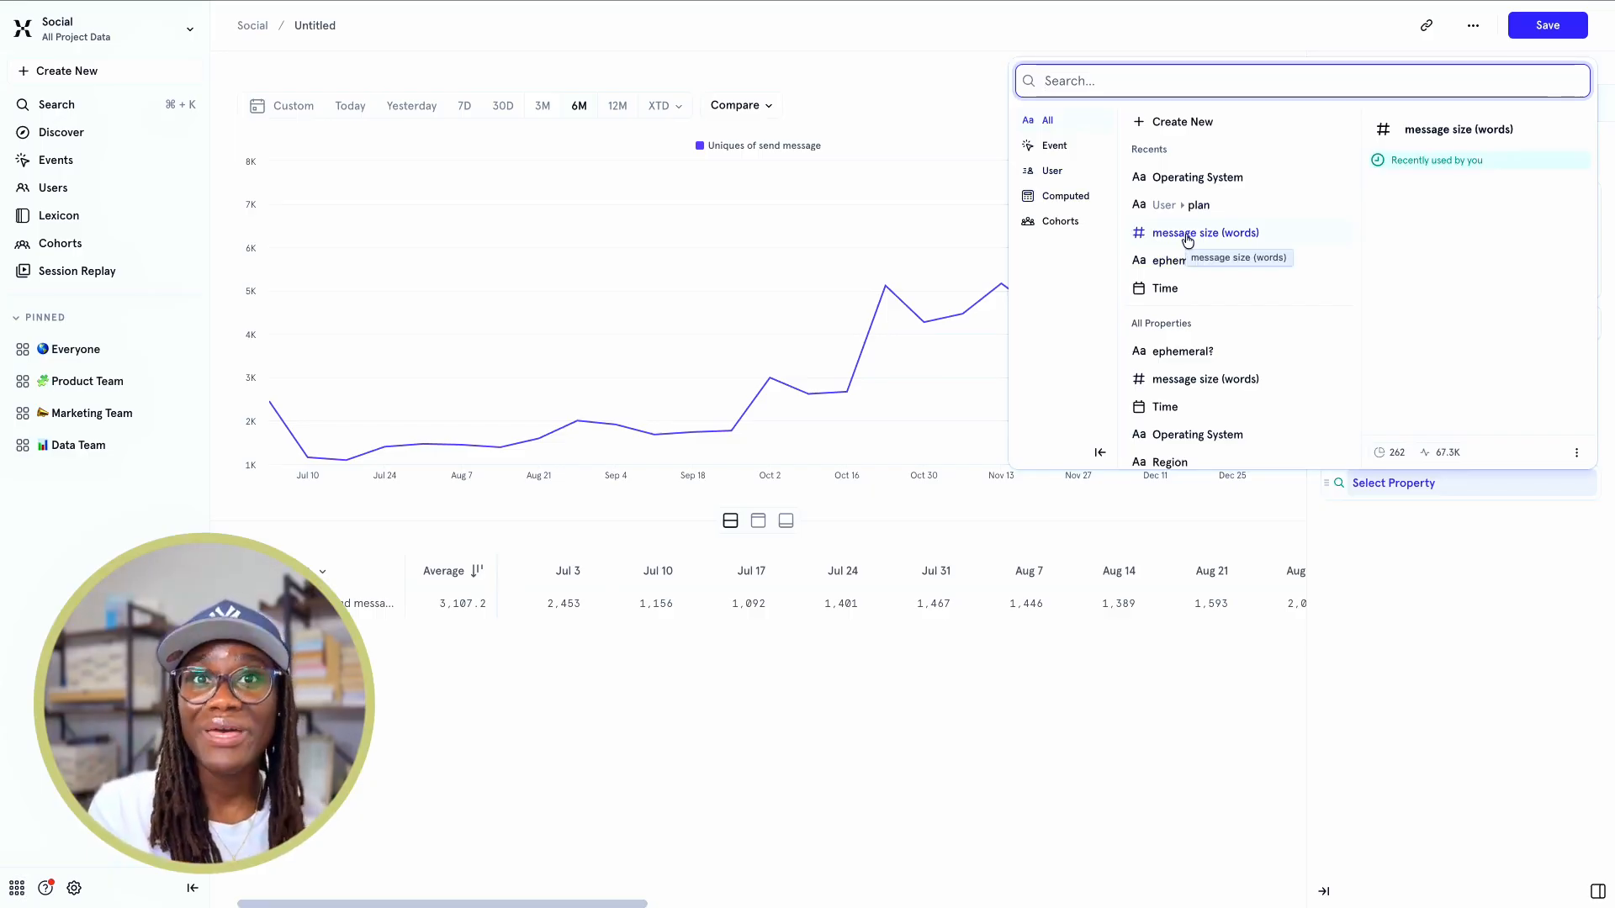
pyautogui.click(1188, 241)
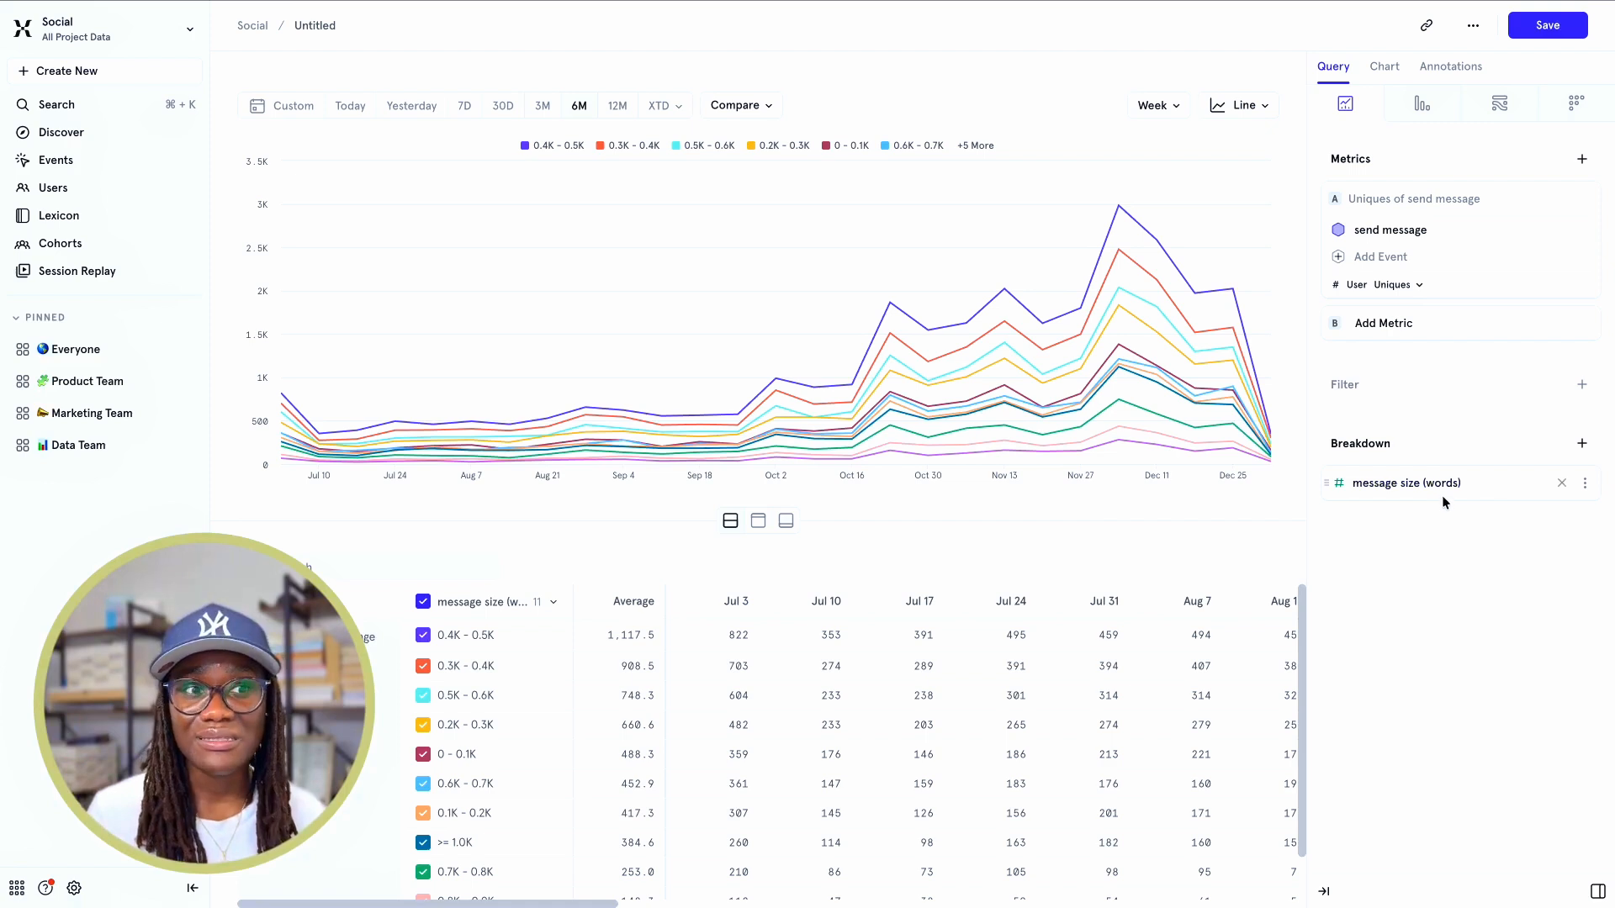
# Review the options available for the message size (words) breakdown and show the table alone
pyautogui.click(1584, 484)
pyautogui.moveTo(1489, 520)
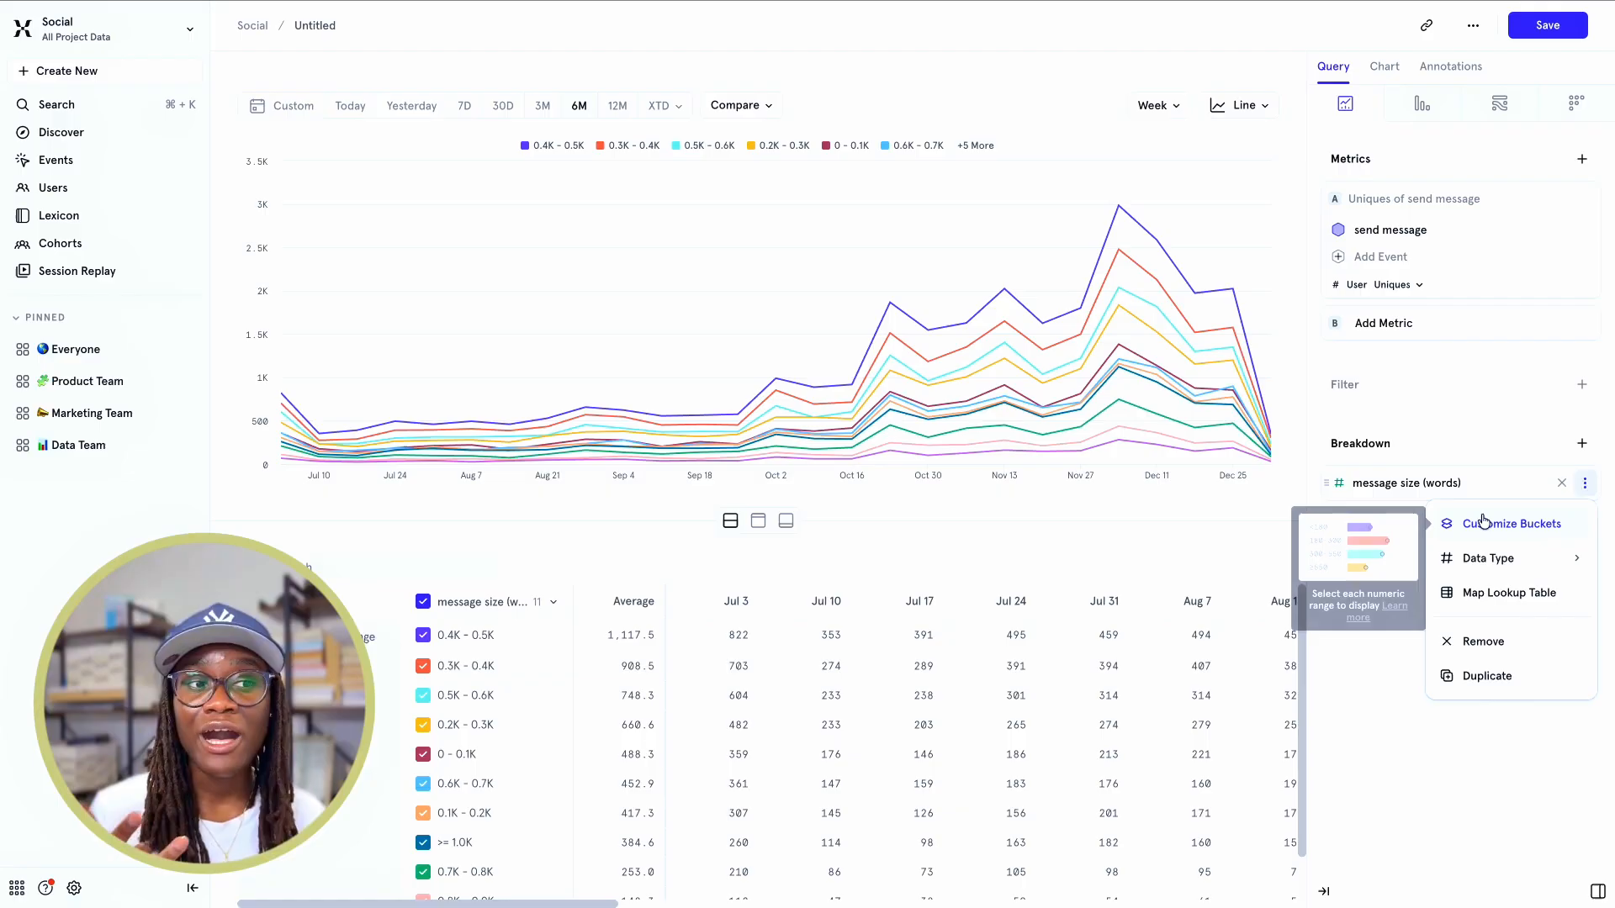
pyautogui.click(1378, 794)
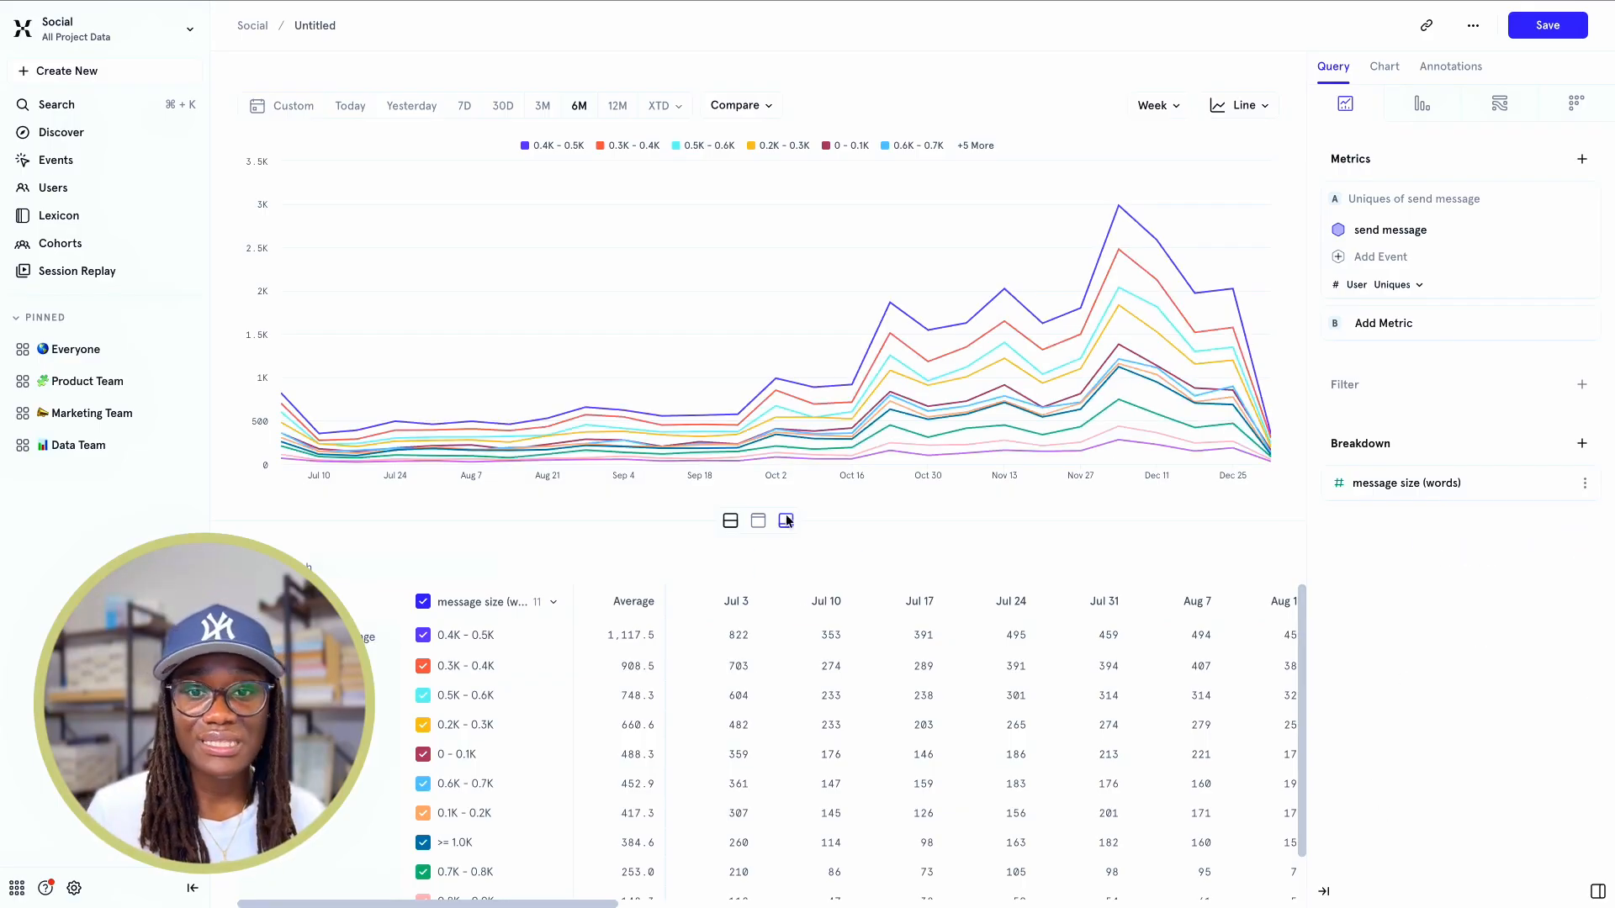
pyautogui.click(757, 521)
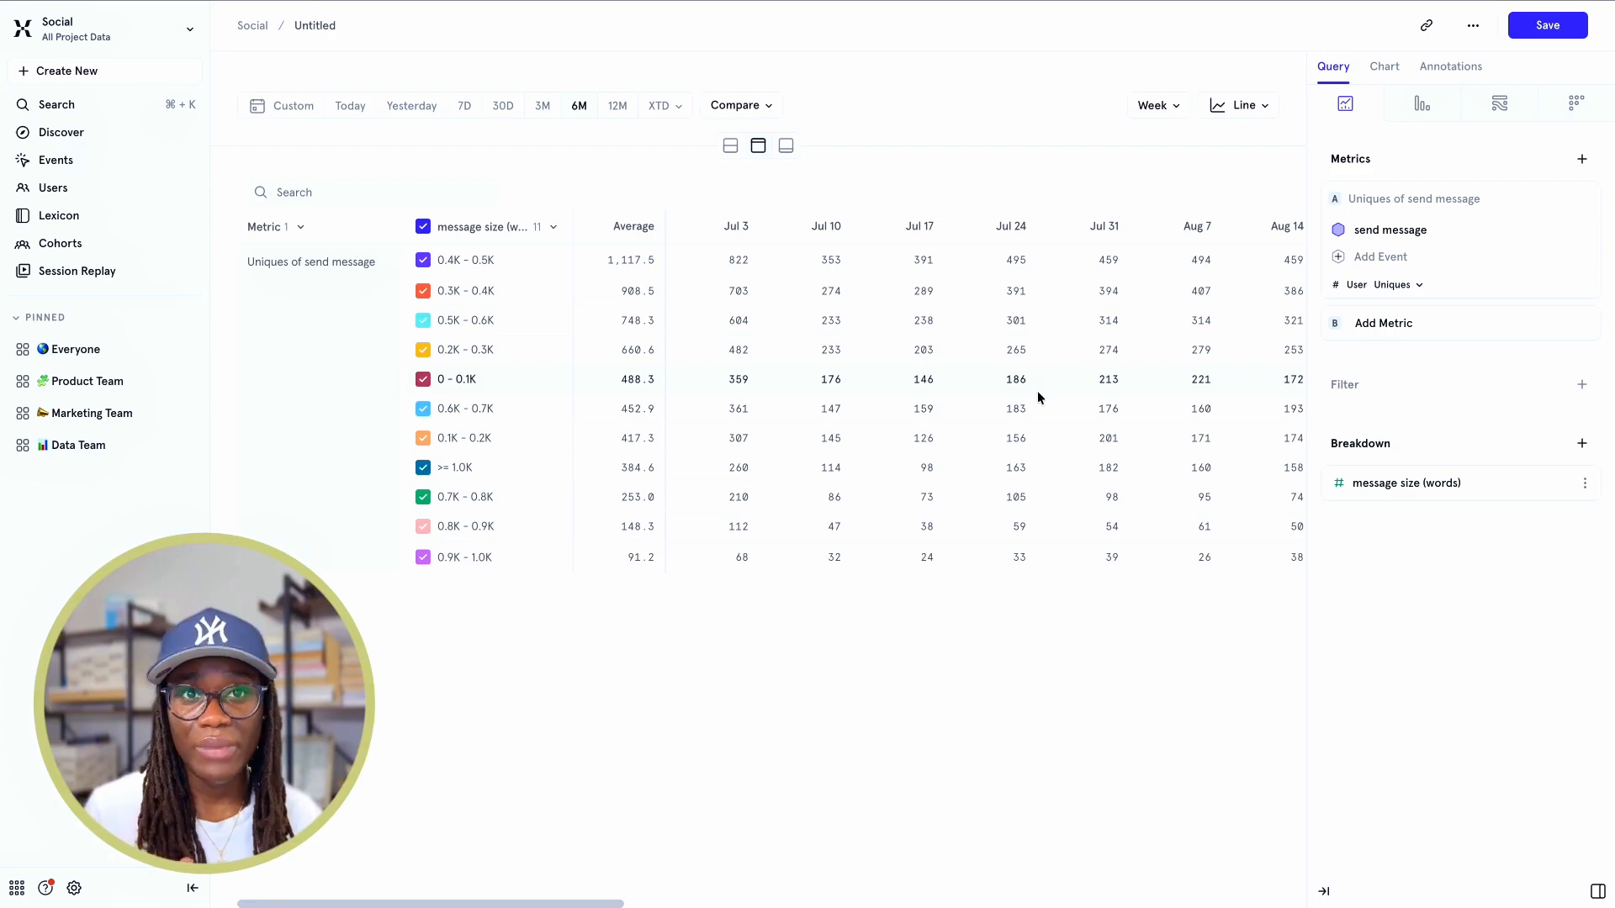
# Start customizing even numeric buckets for message size (words) and set the bucket size to 10
pyautogui.click(1585, 486)
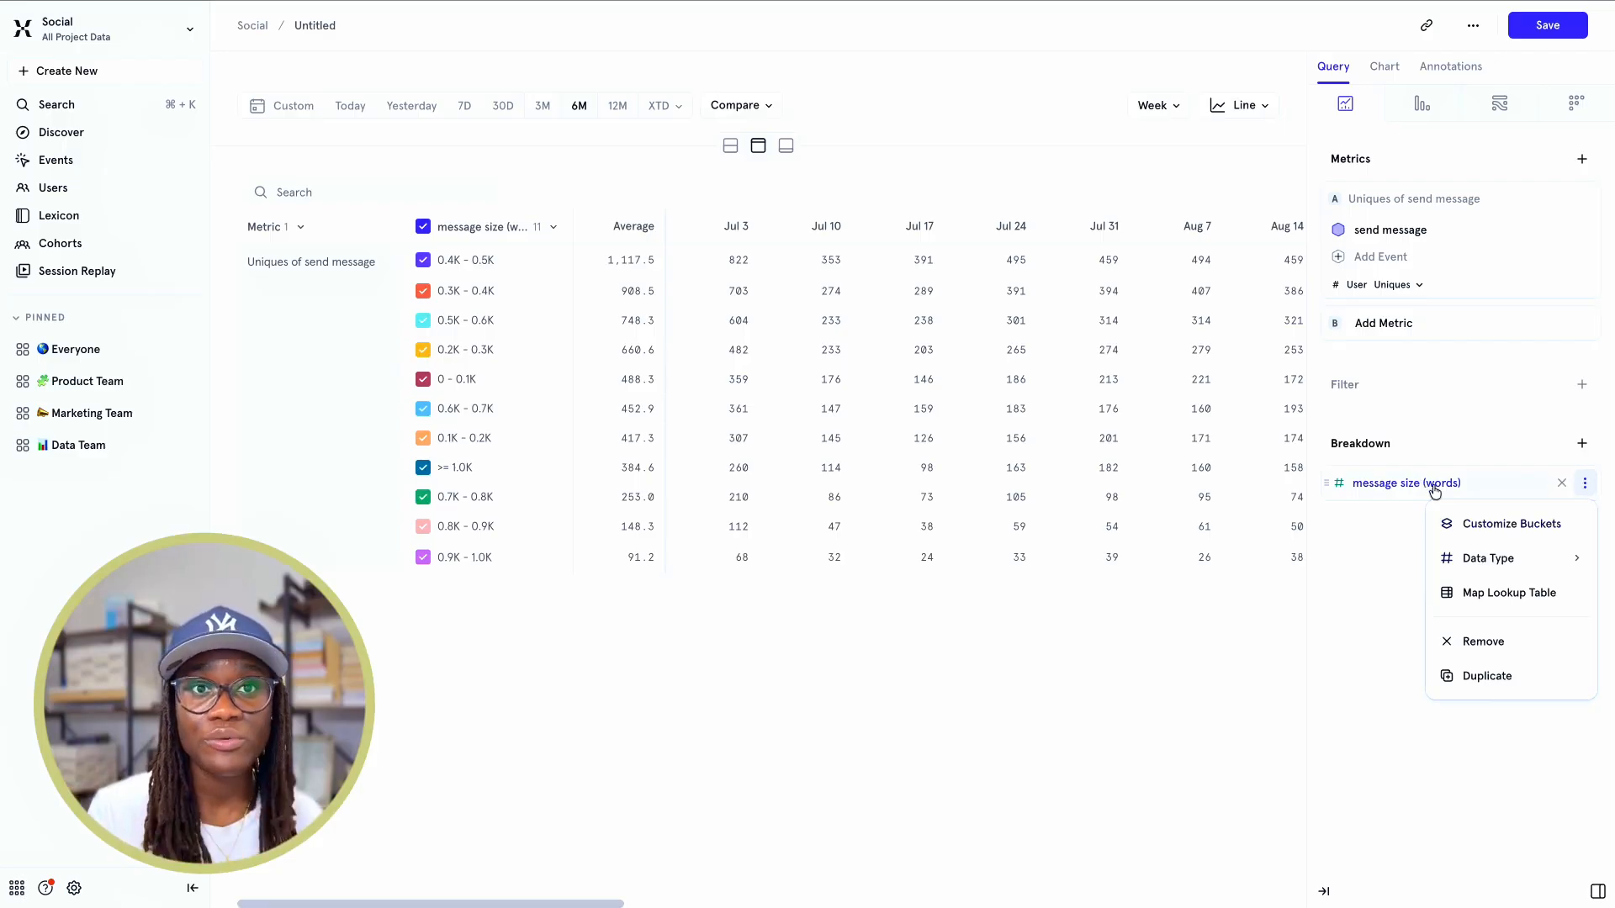
pyautogui.click(1545, 523)
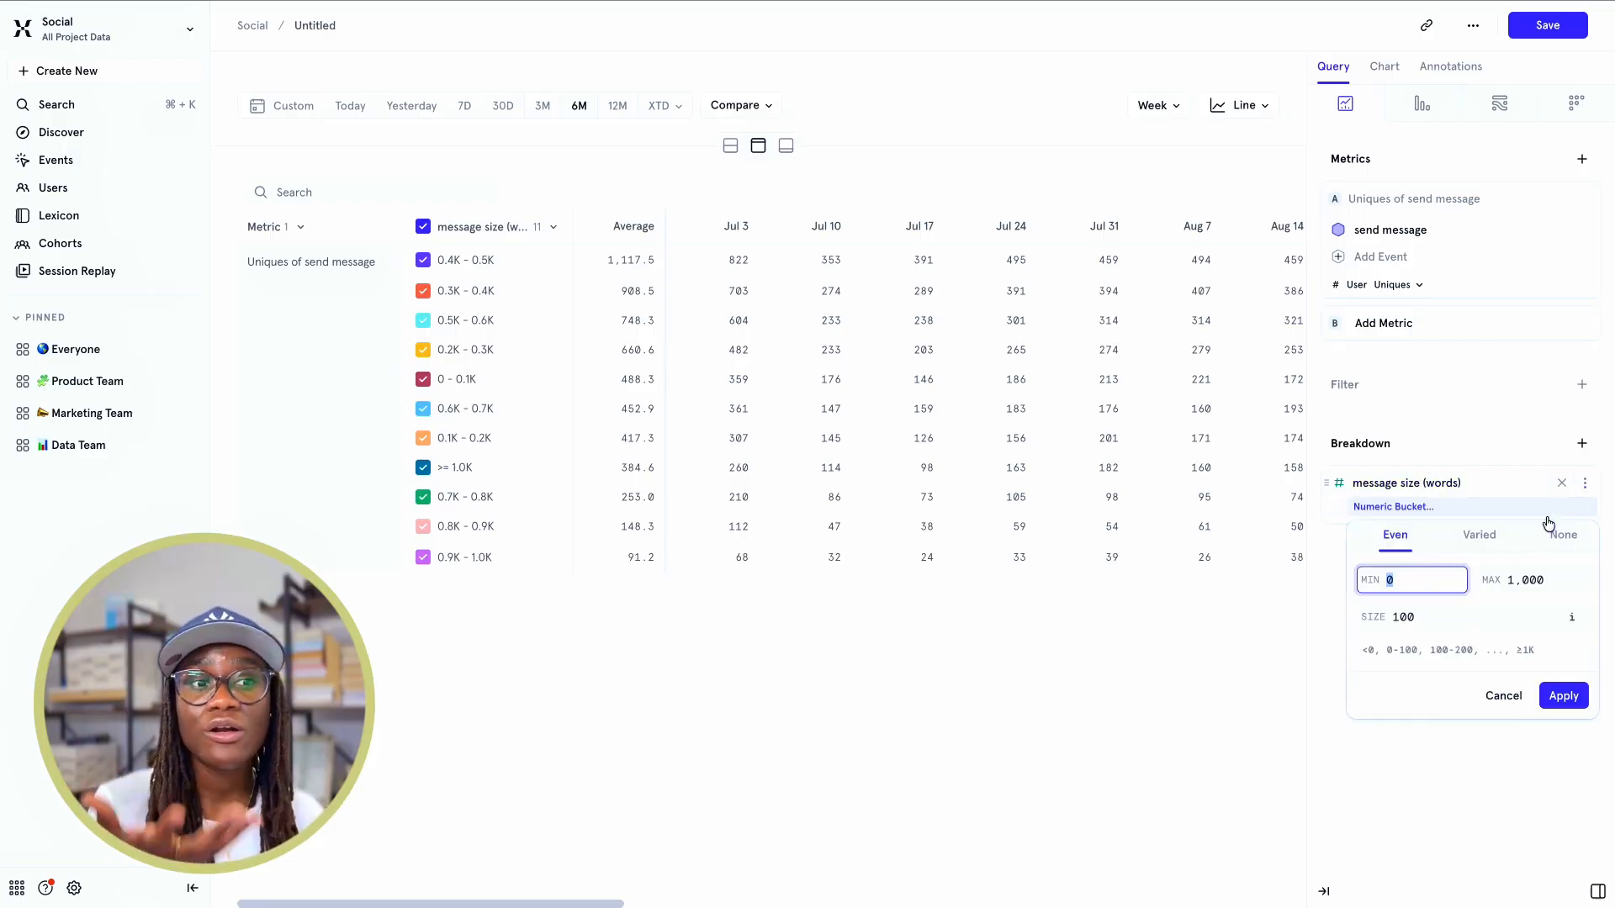
pyautogui.click(1431, 616)
pyautogui.write('10')
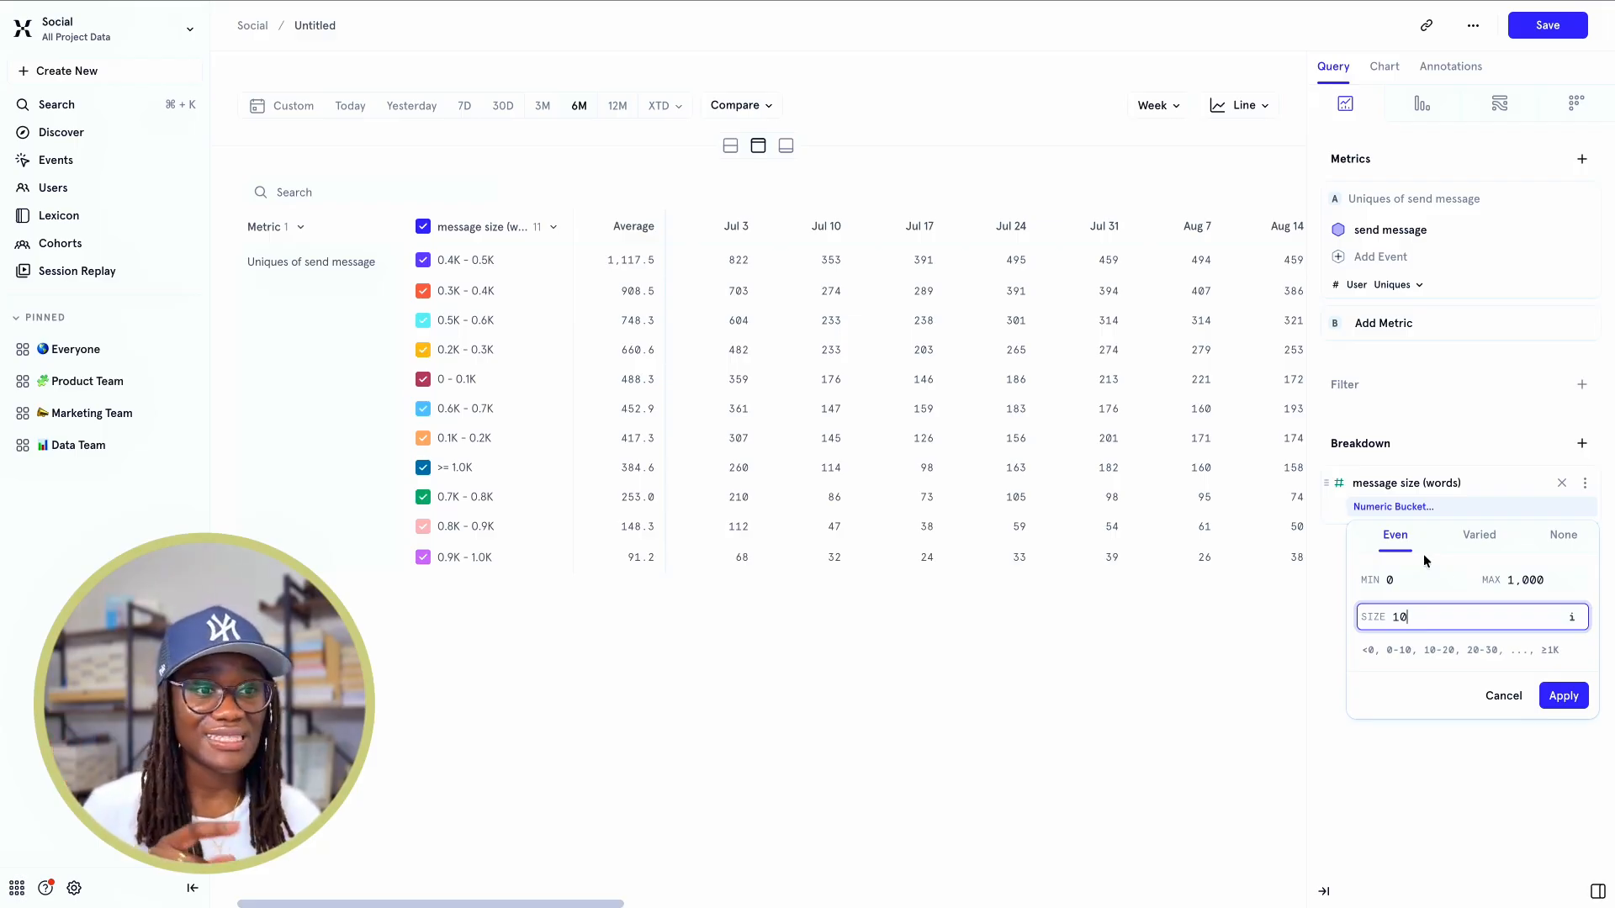
# Try bucket sizes of 5 and 20 to preview the resulting even ranges
pyautogui.doubleClick(1431, 613)
pyautogui.press('BackSpace')
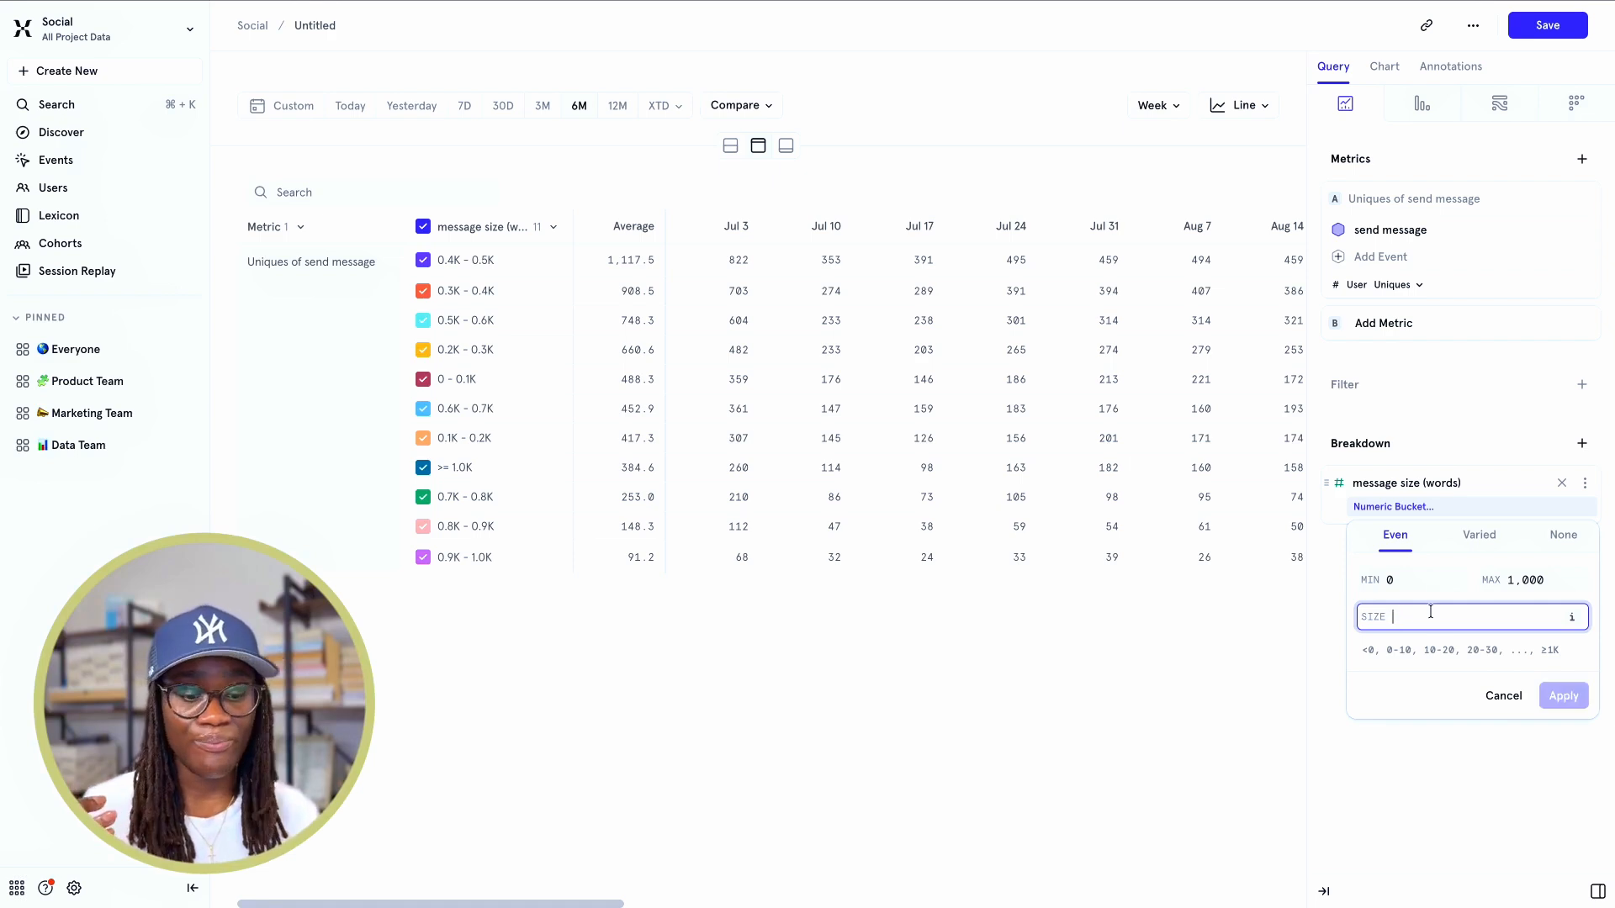
pyautogui.write('5')
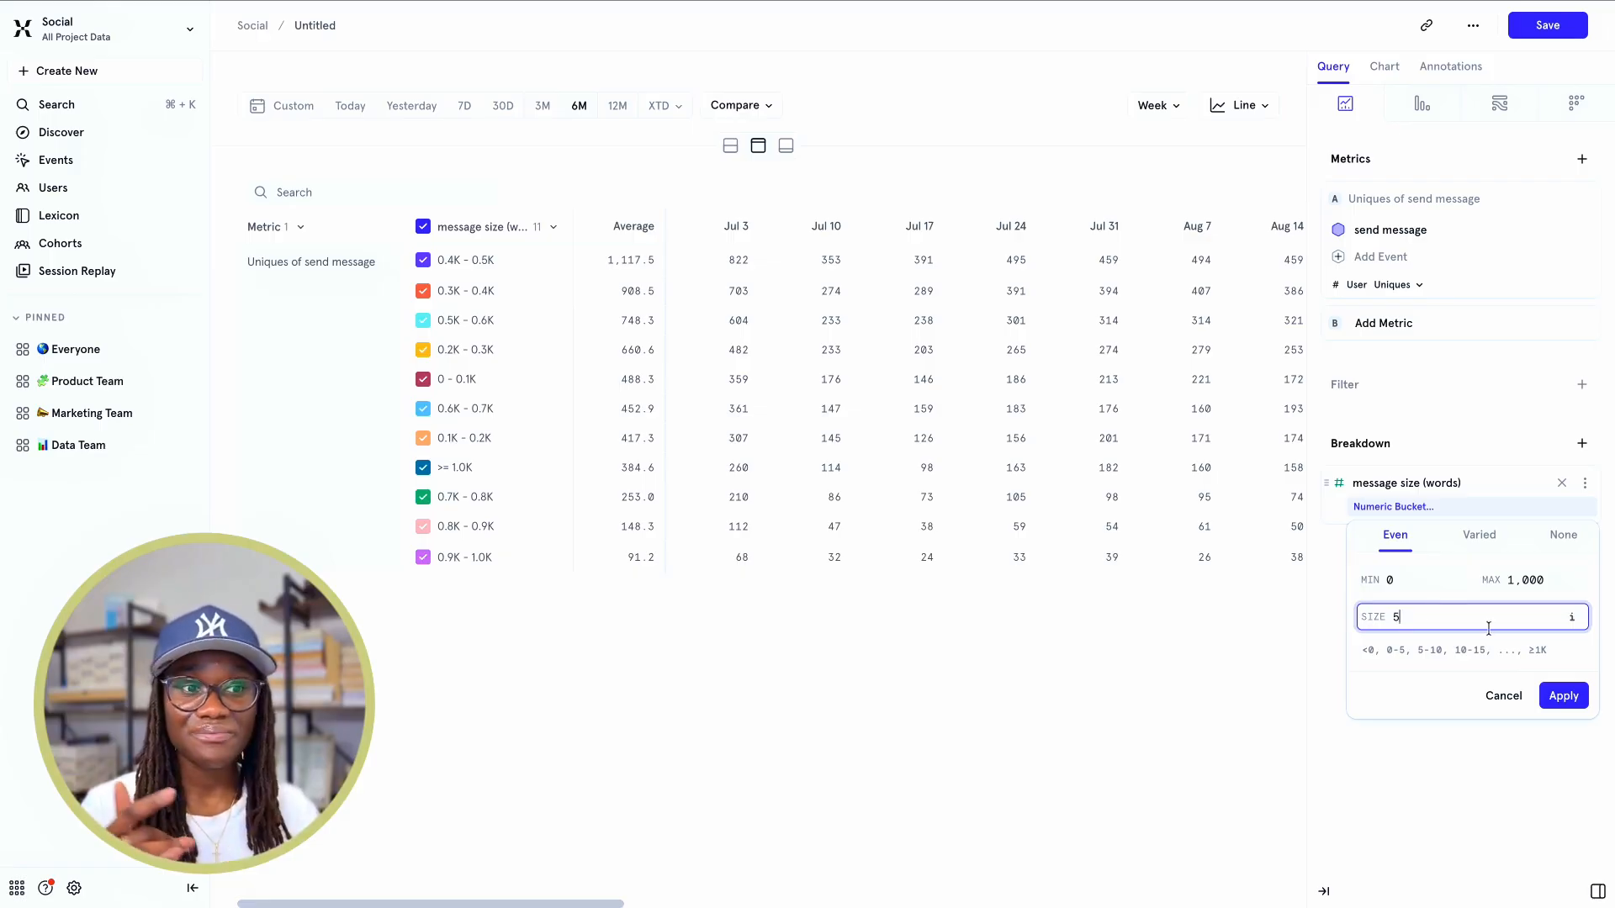
pyautogui.doubleClick(1465, 622)
pyautogui.write('20')
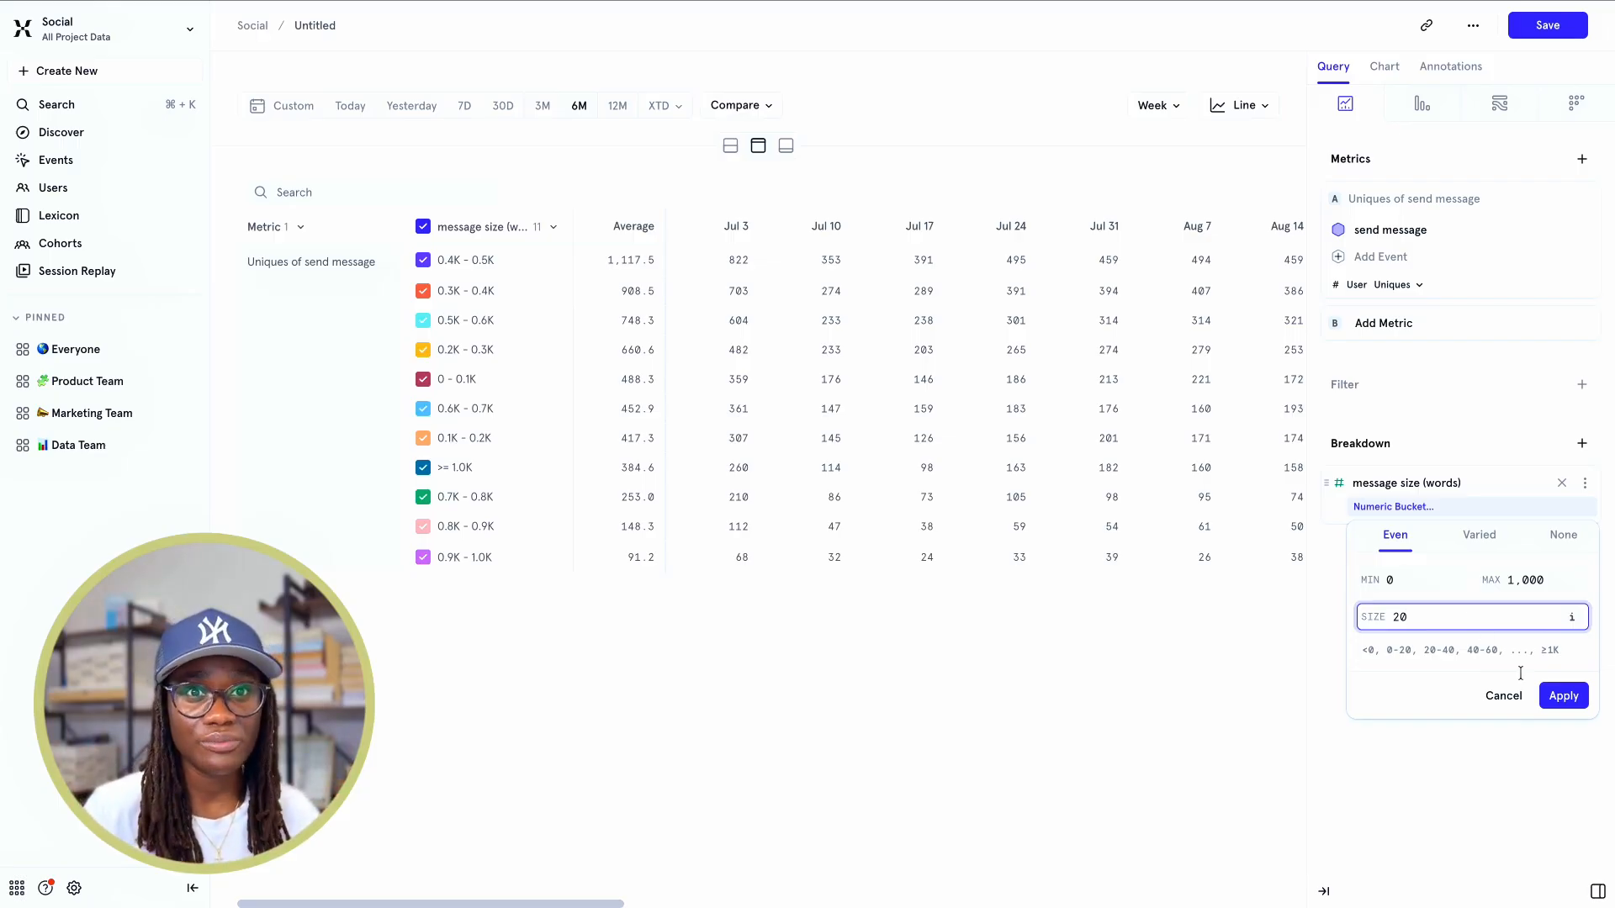
# Apply even buckets of size 10 to the message size (words) breakdown
pyautogui.doubleClick(1428, 619)
pyautogui.write('10')
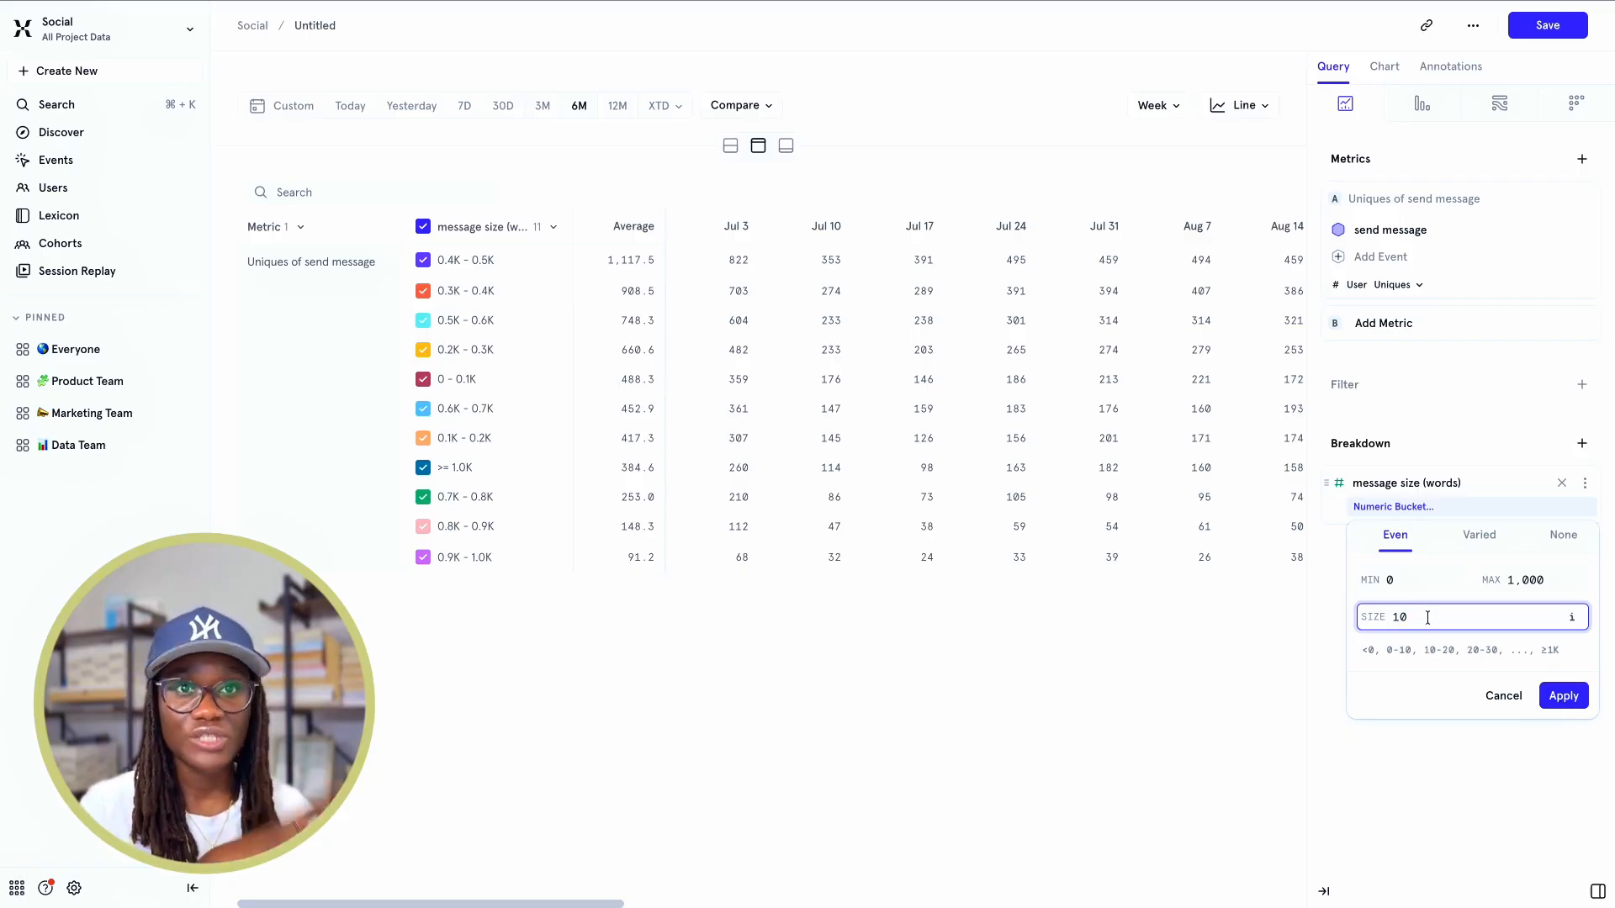
pyautogui.click(1565, 696)
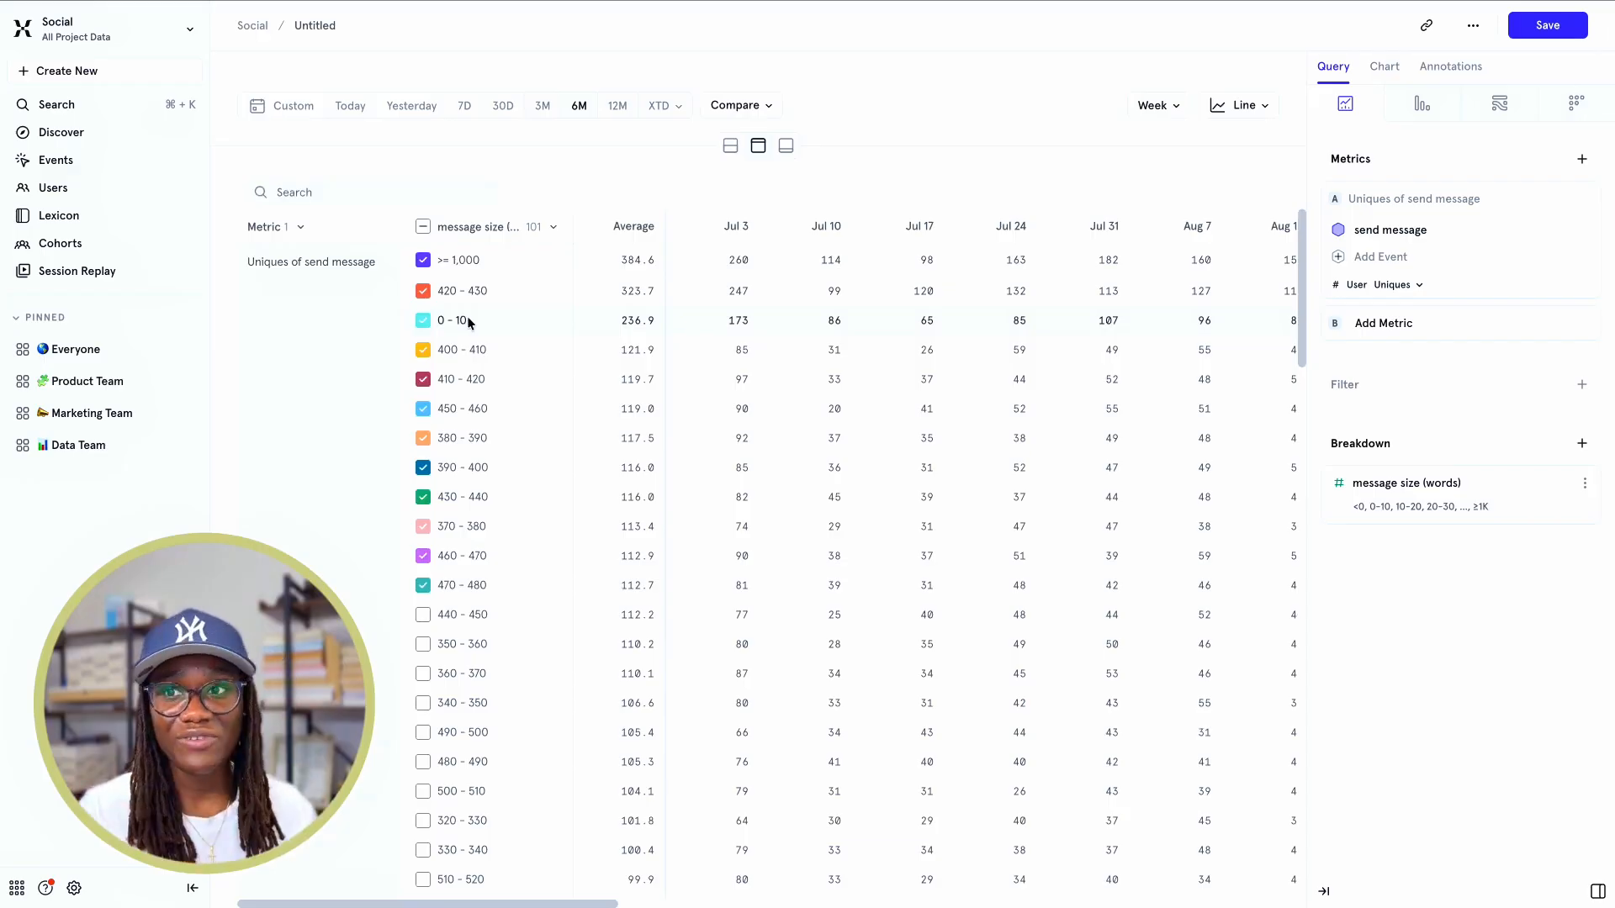
# Sort the message size segments in ascending order and restore the combined chart and table layout
pyautogui.click(548, 229)
pyautogui.click(543, 269)
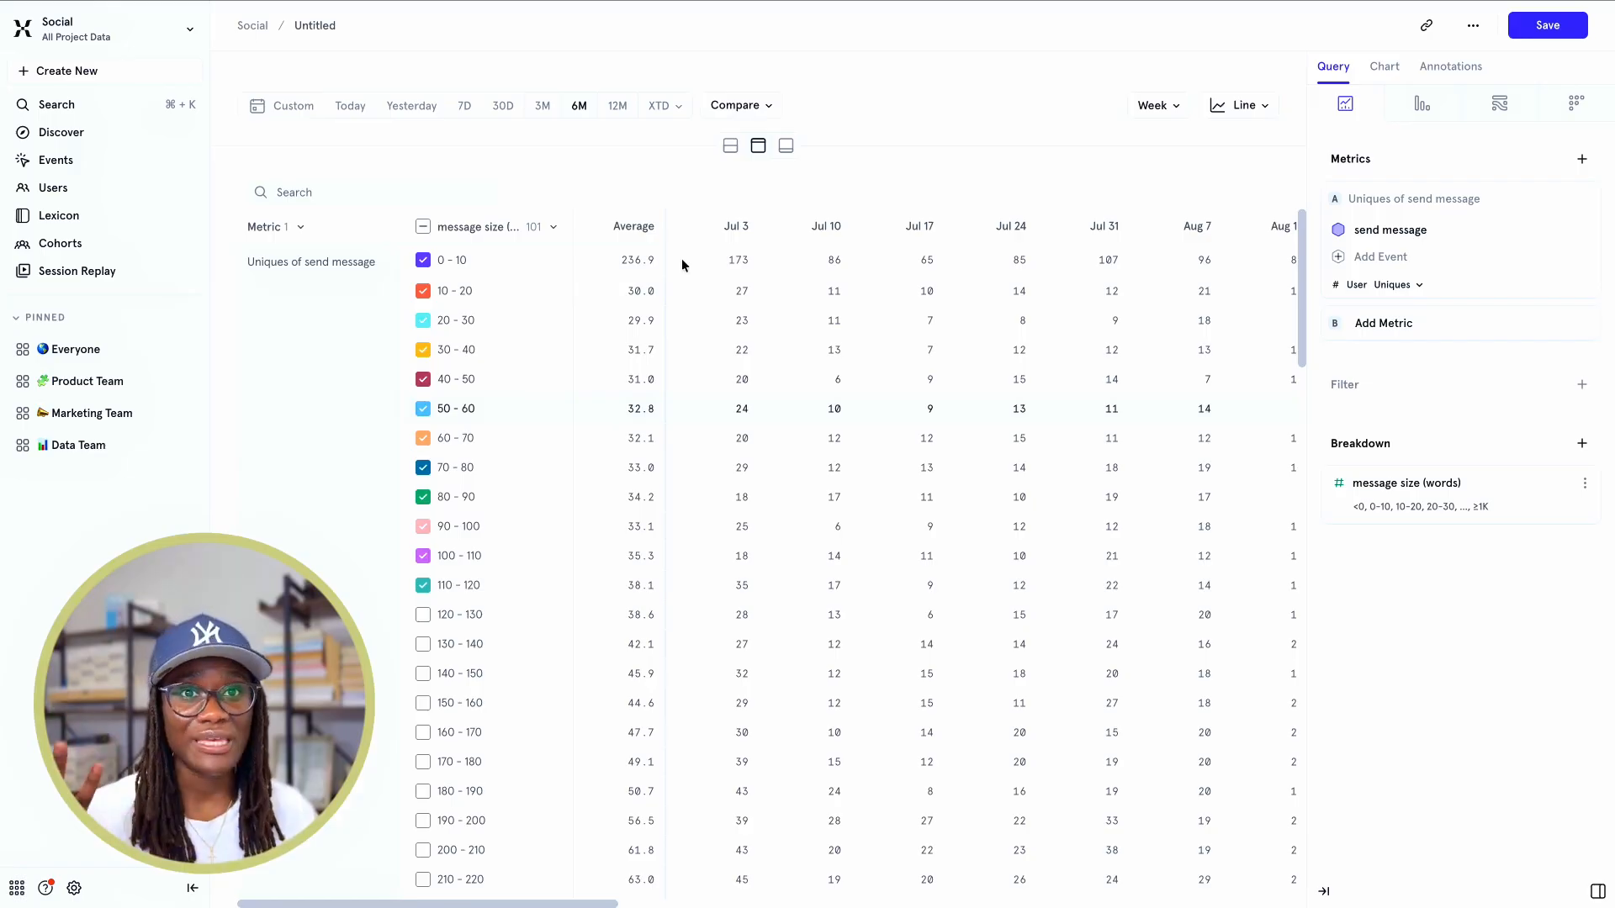
pyautogui.click(731, 146)
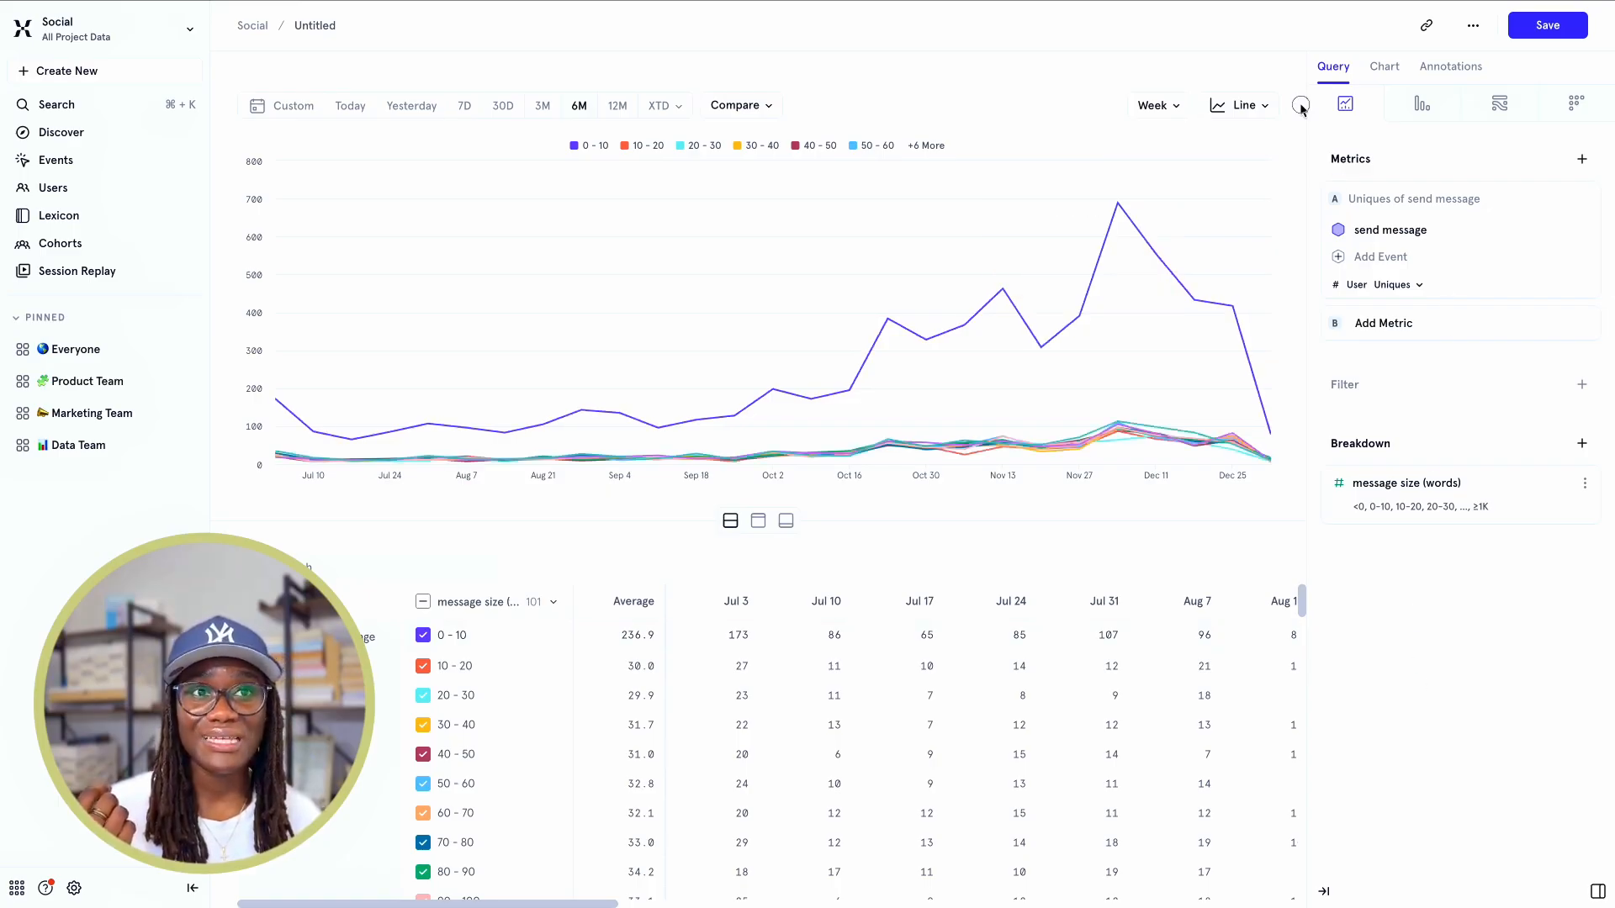
# Reduce the message size (words) bucket size to 5 and apply it to the report
pyautogui.click(1583, 485)
pyautogui.click(1465, 524)
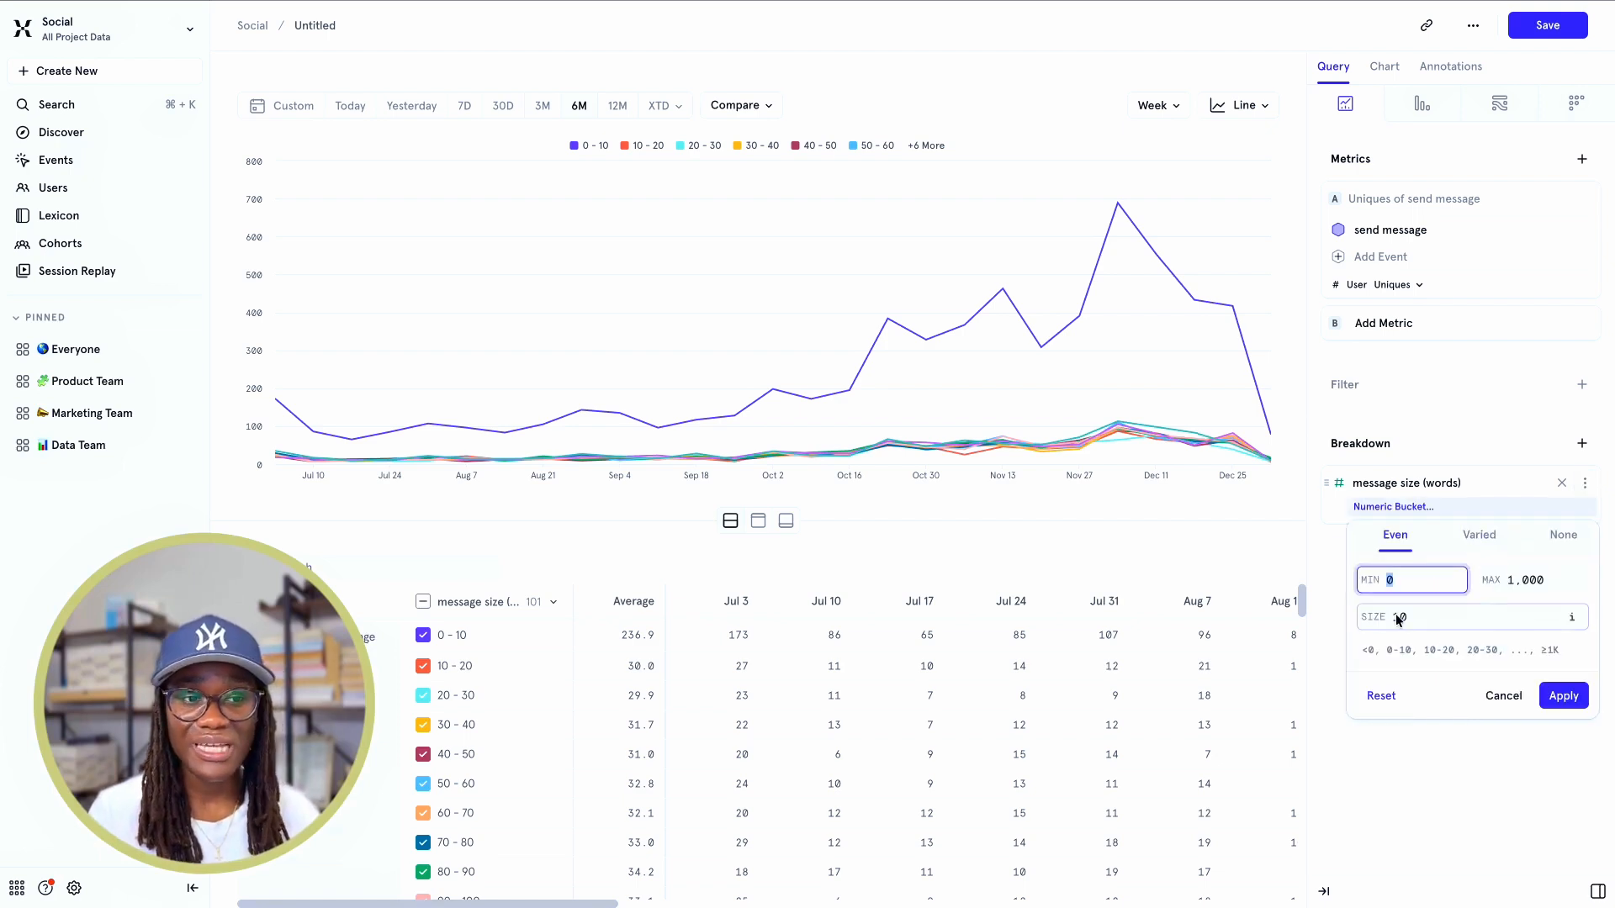
pyautogui.moveTo(1392, 618); pyautogui.dragTo(1422, 621)
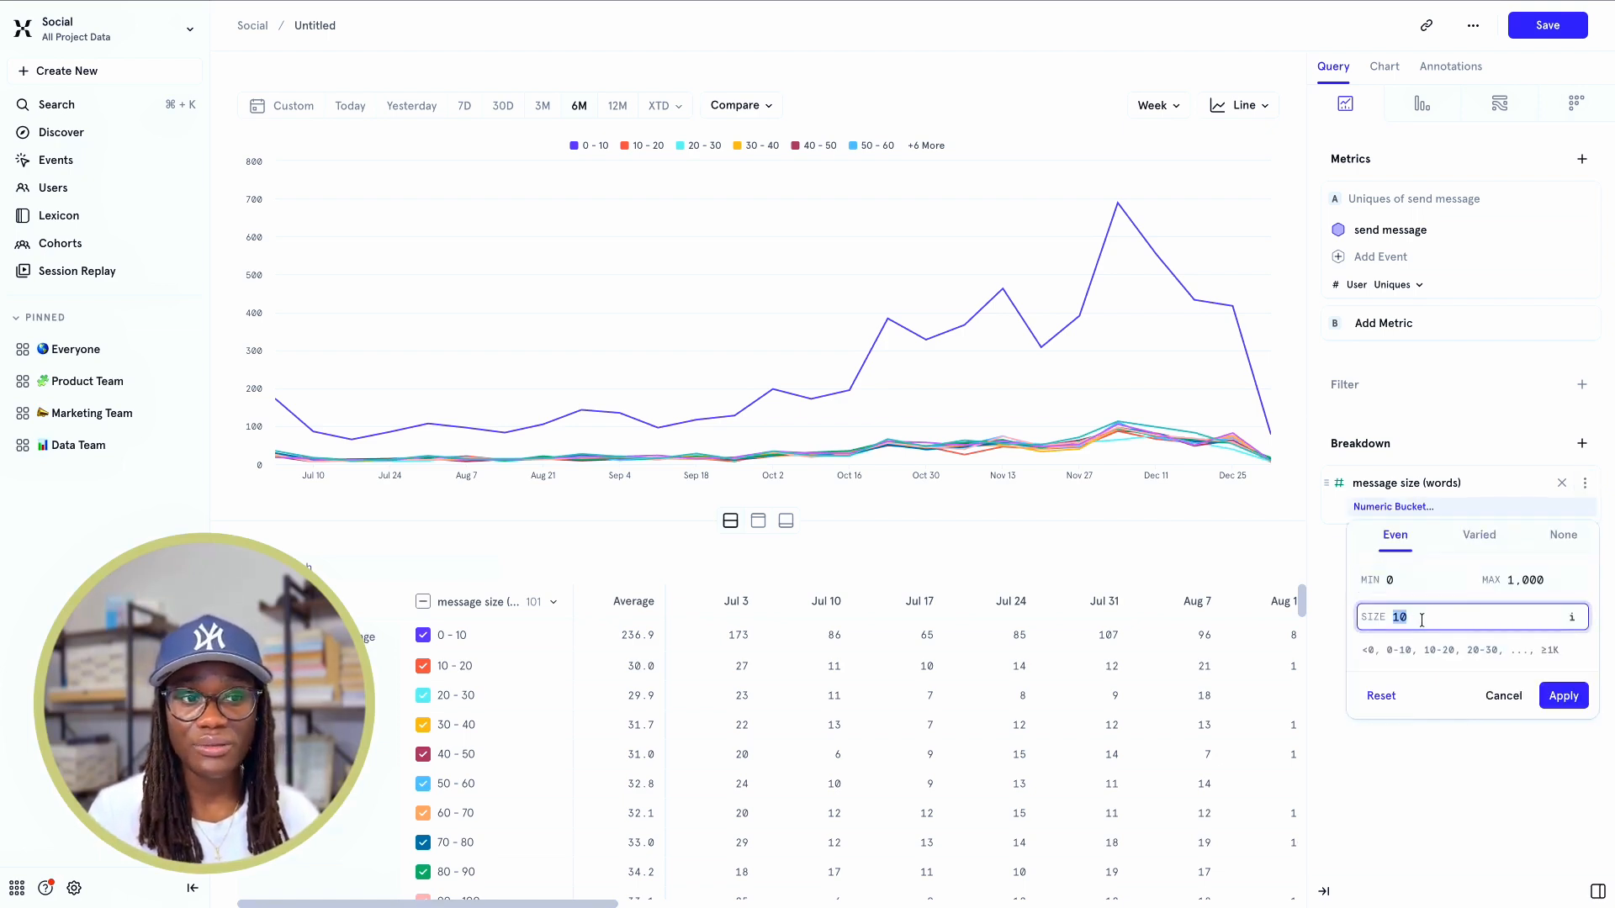
pyautogui.press('BackSpace')
pyautogui.write('5')
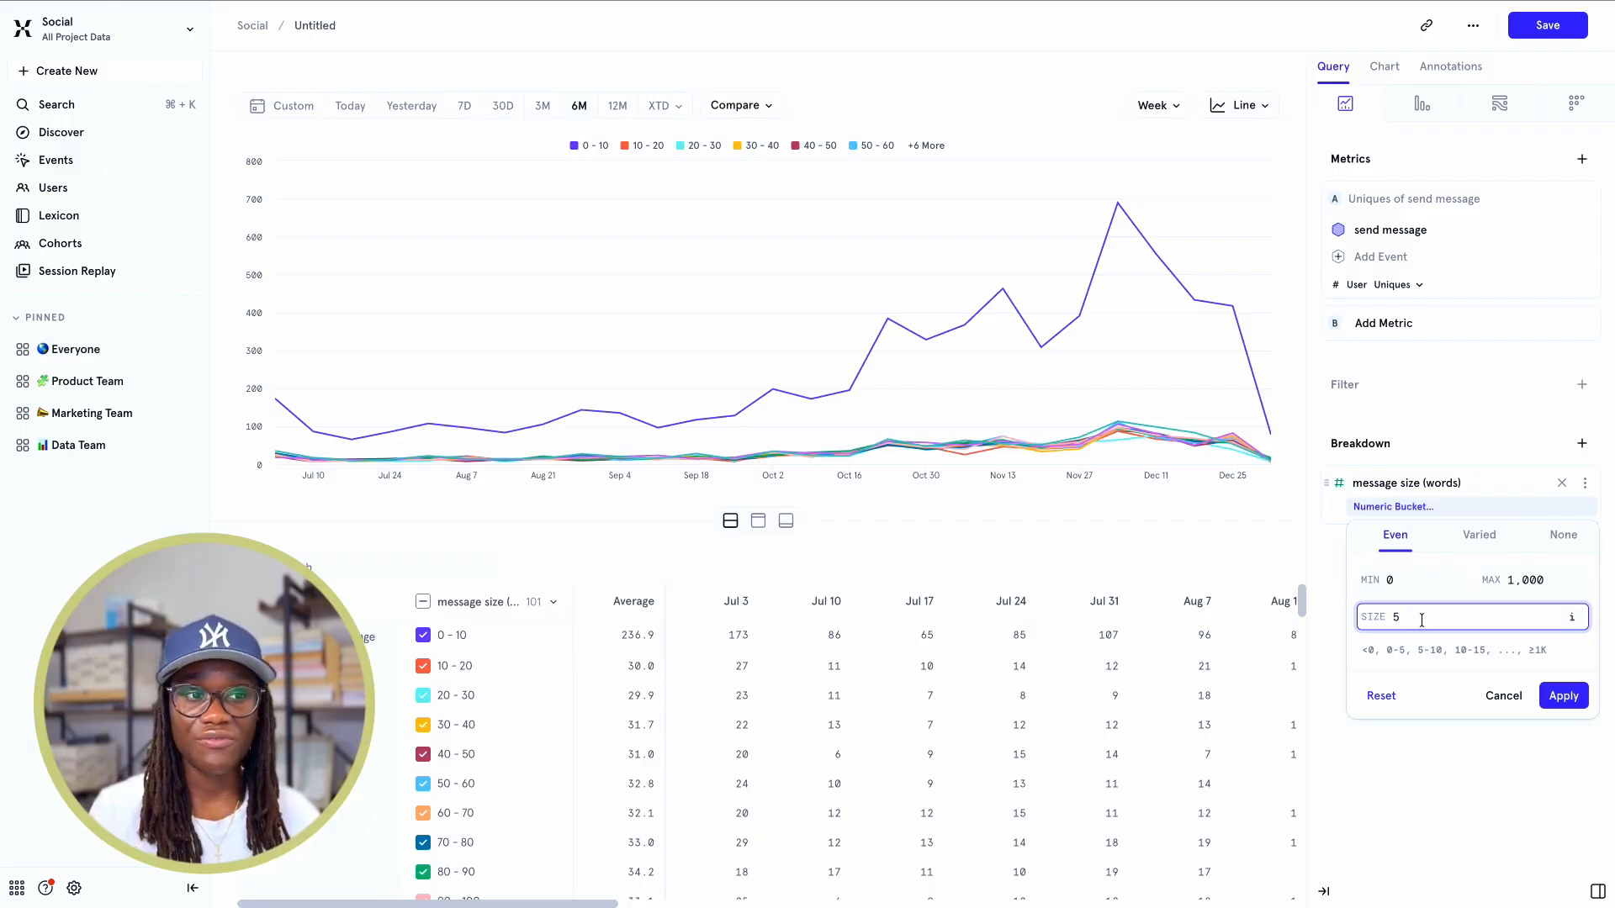
pyautogui.doubleClick(1539, 580)
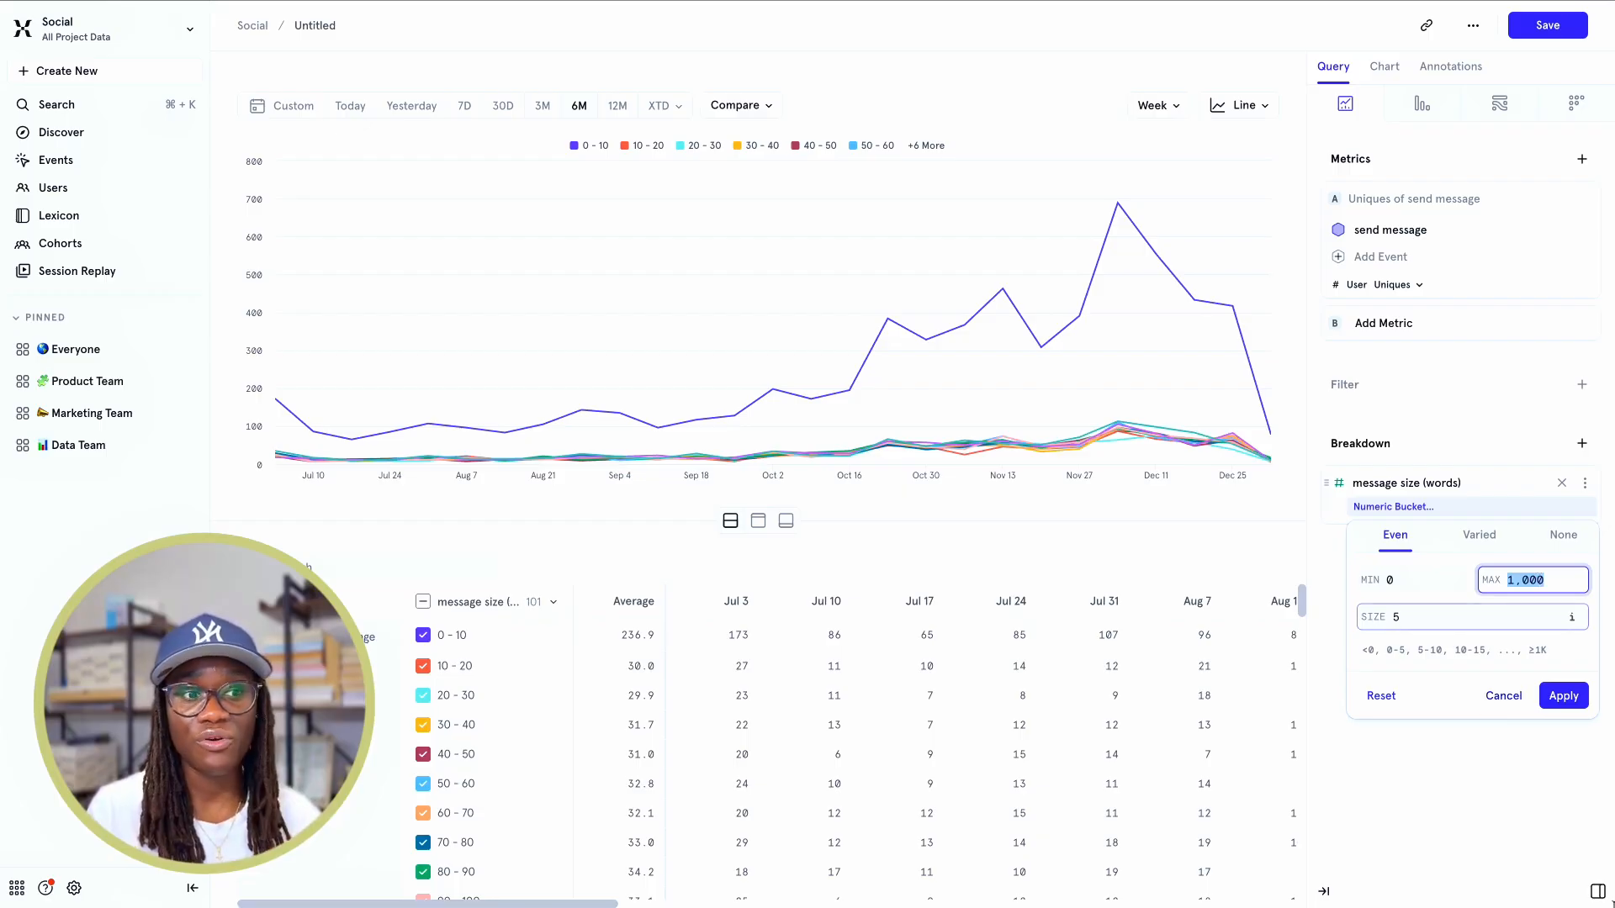
pyautogui.click(1563, 696)
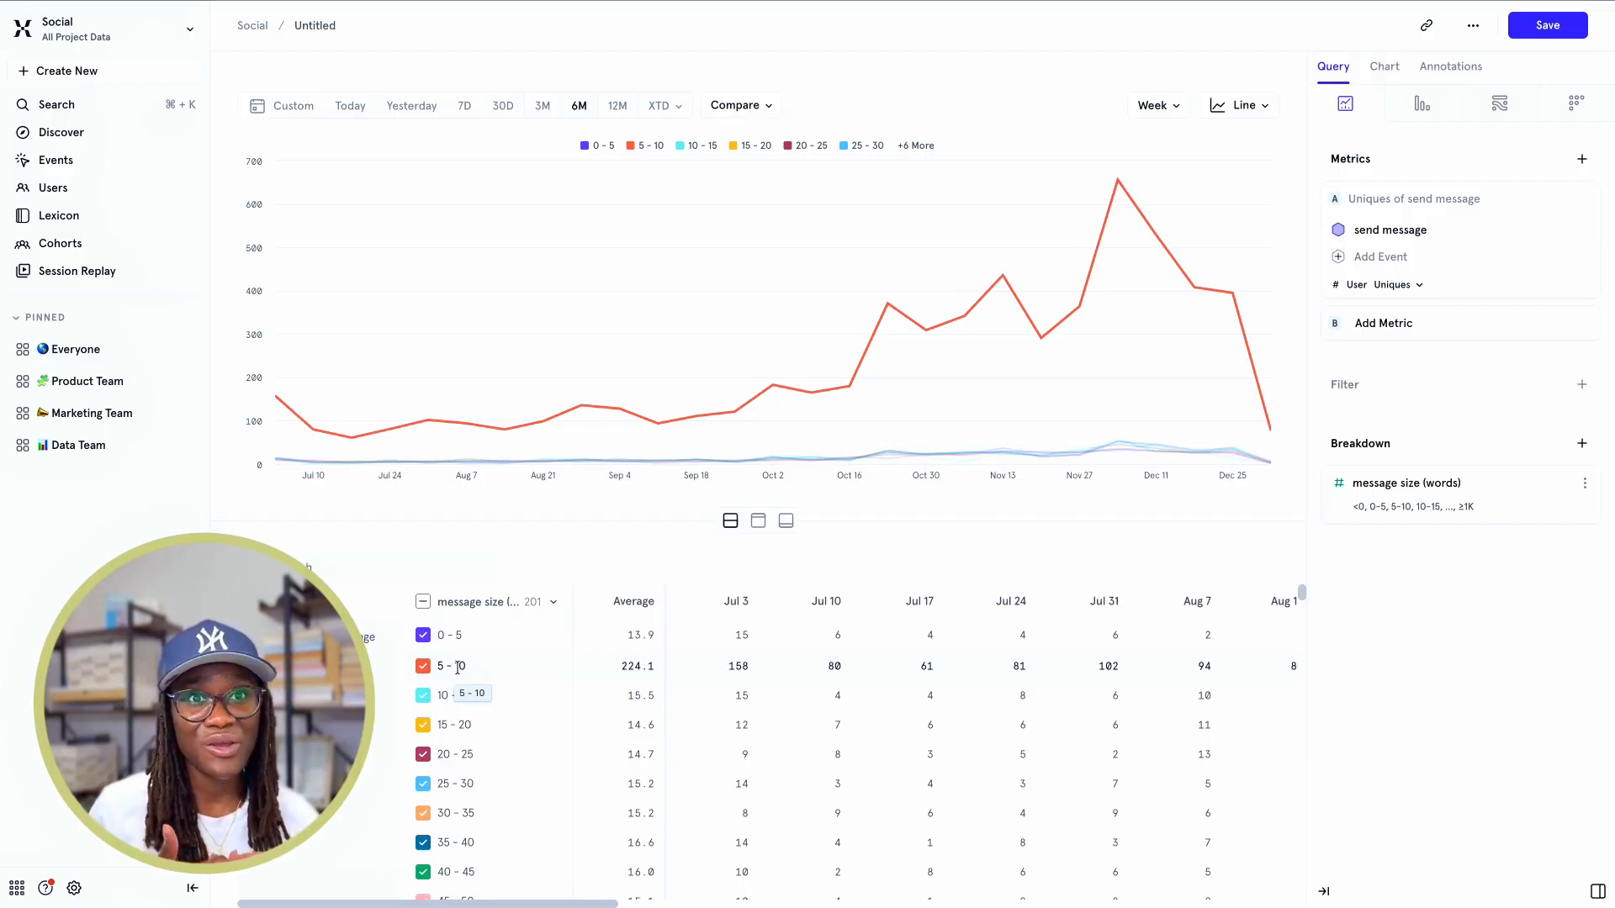
# Limit the message size (words) buckets to a maximum of 30 and apply the change
pyautogui.click(1585, 483)
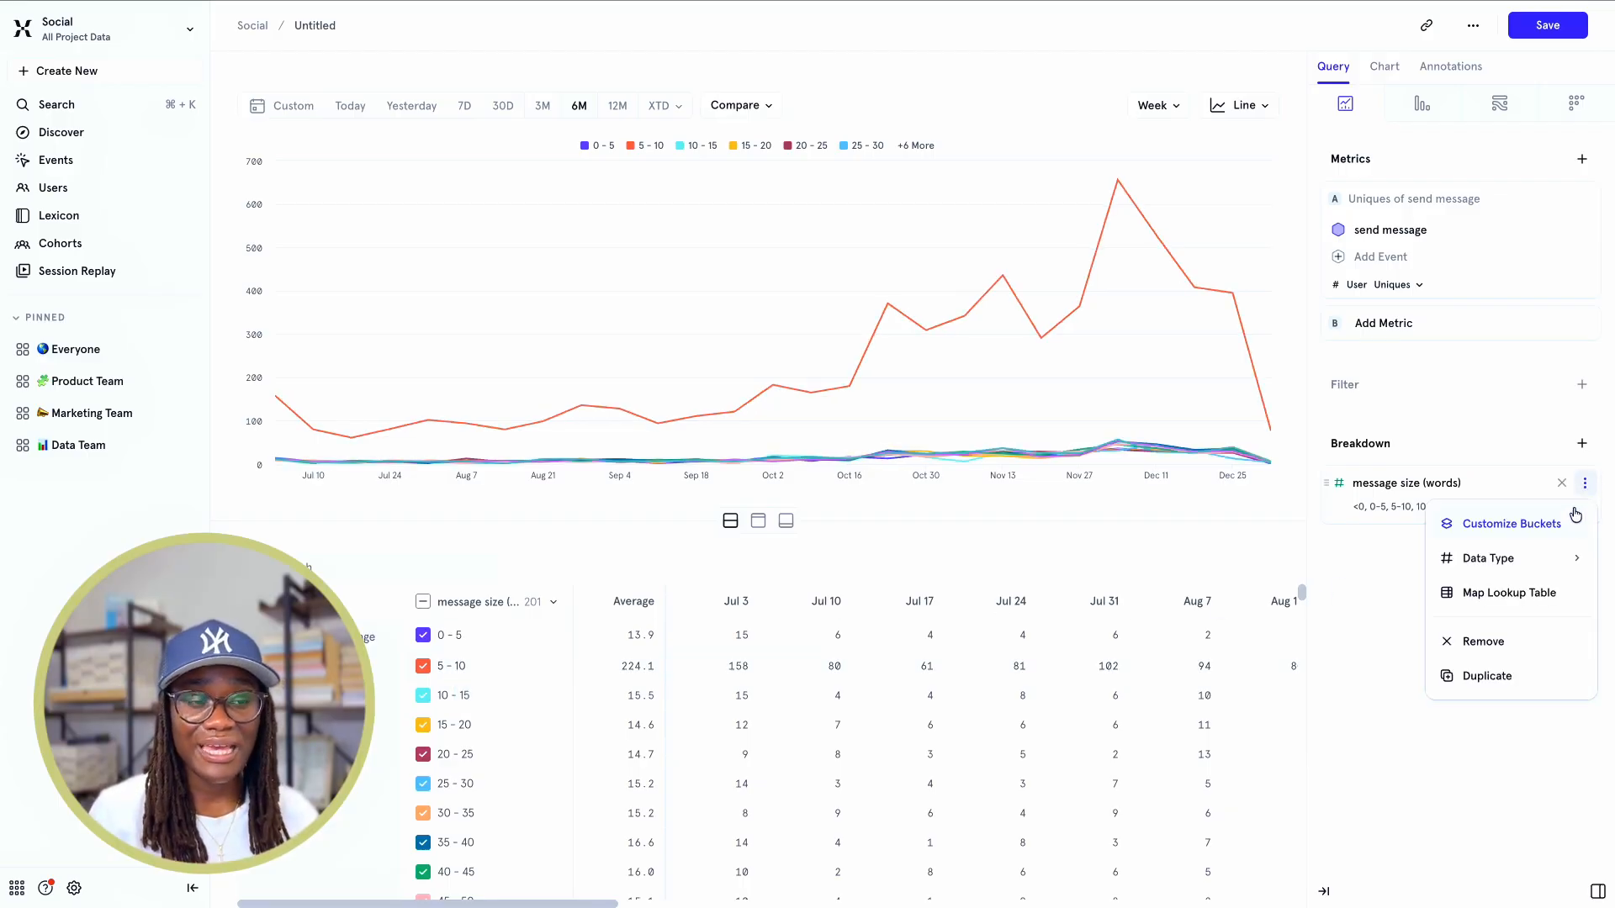
pyautogui.click(1569, 522)
pyautogui.click(1512, 580)
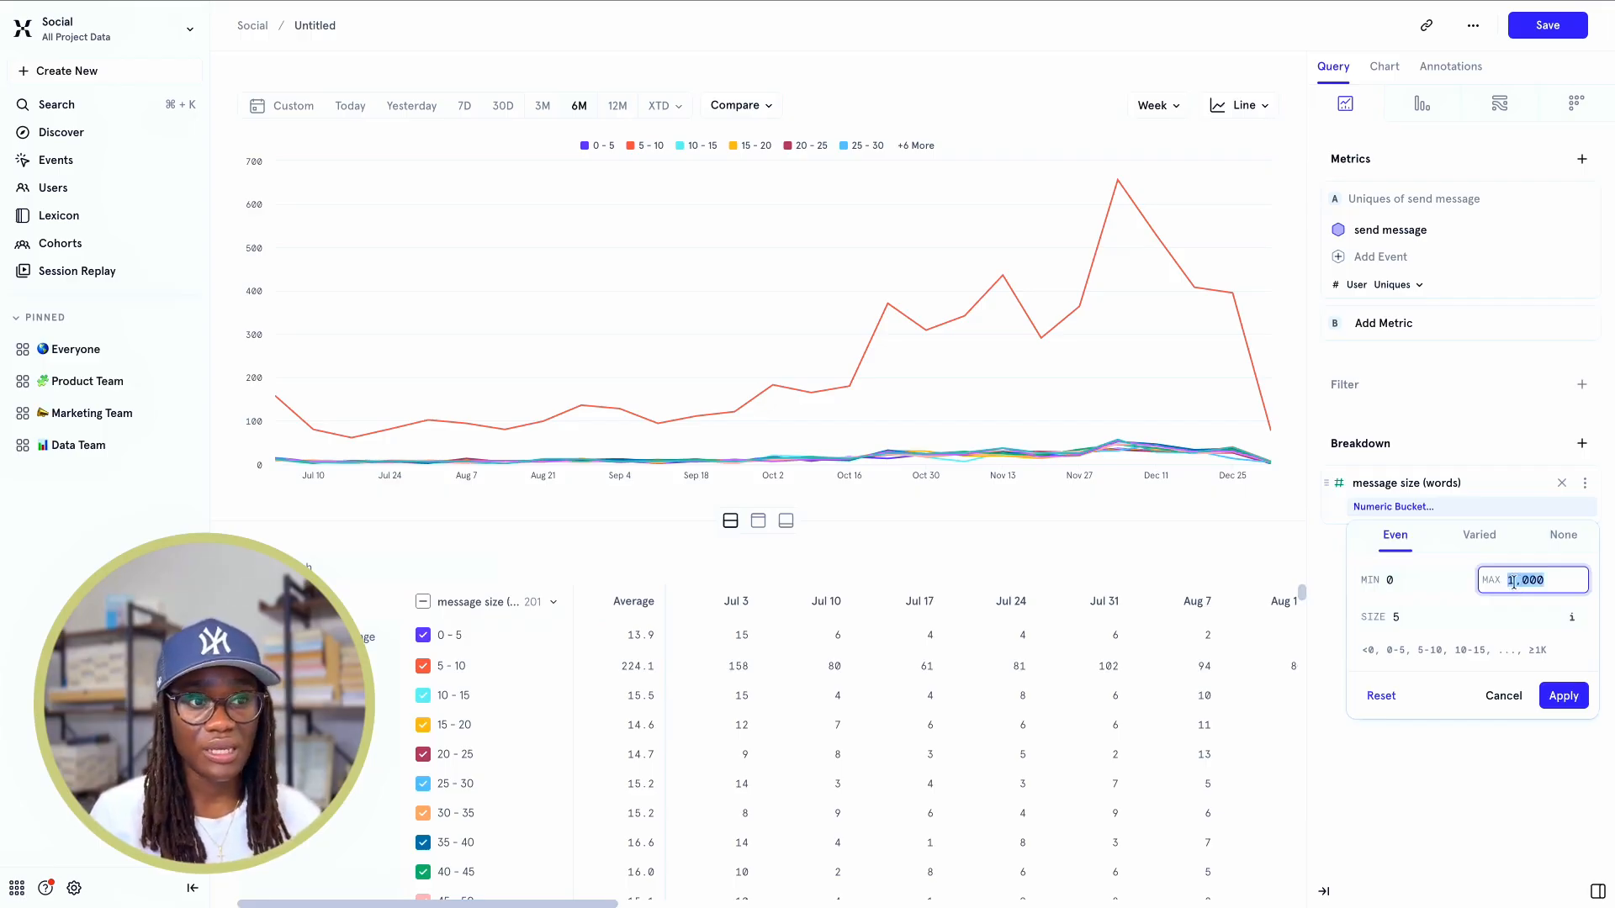
pyautogui.press('BackSpace')
pyautogui.write('30')
pyautogui.click(1572, 696)
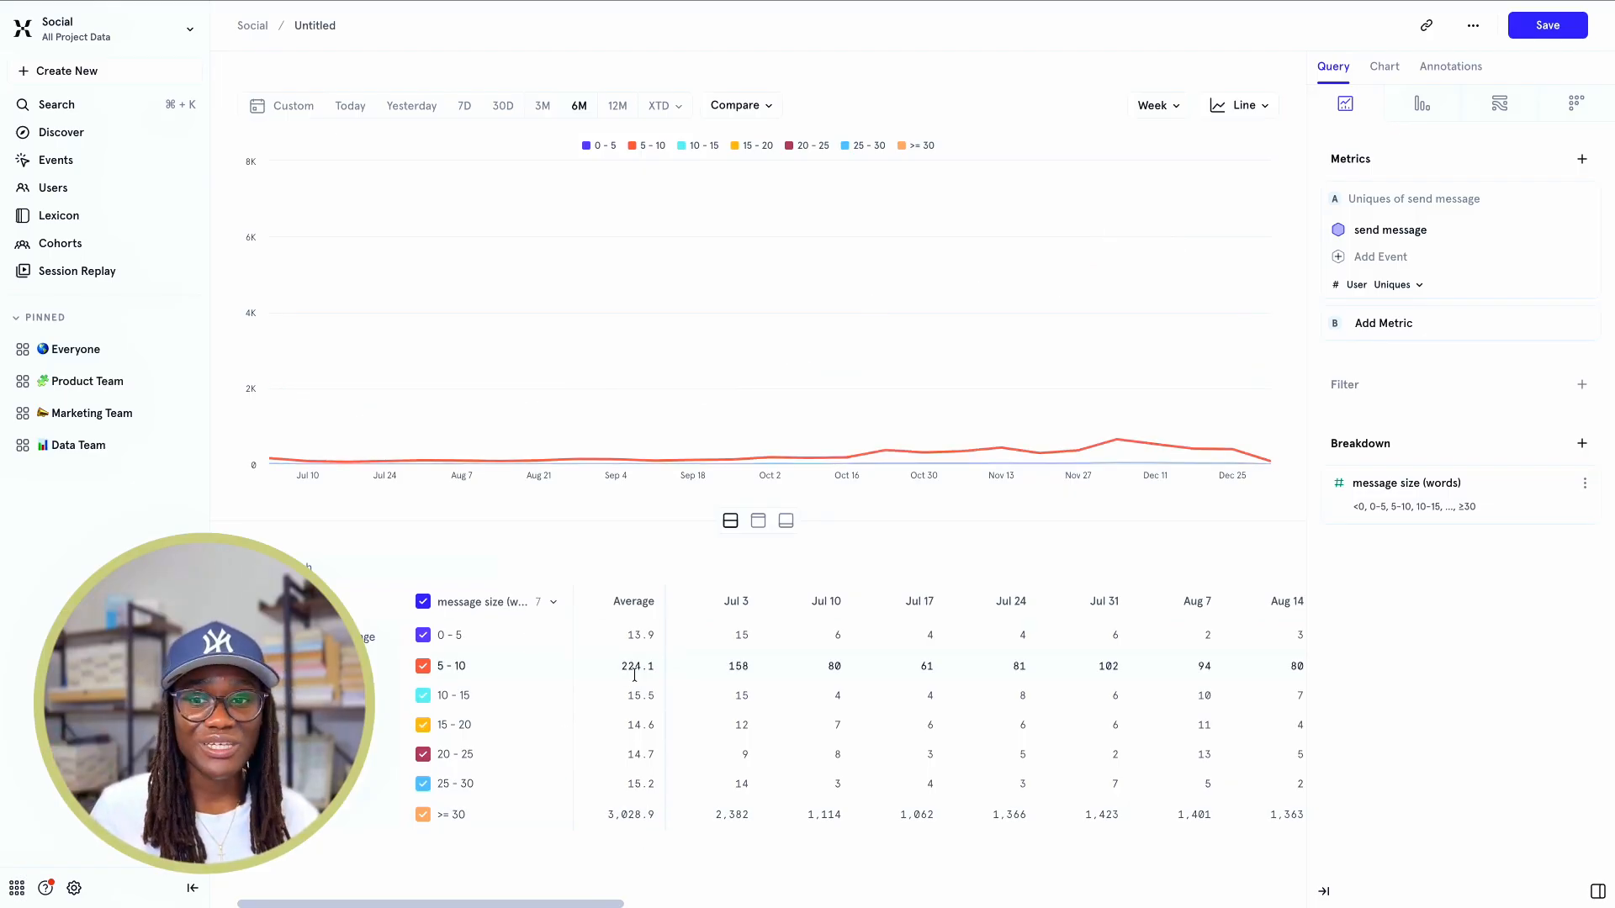
# Set the message size (words) bucket size to 2, apply it, and review the 4 - 6 row and the rows below
pyautogui.click(1585, 483)
pyautogui.click(1488, 524)
pyautogui.click(1403, 620)
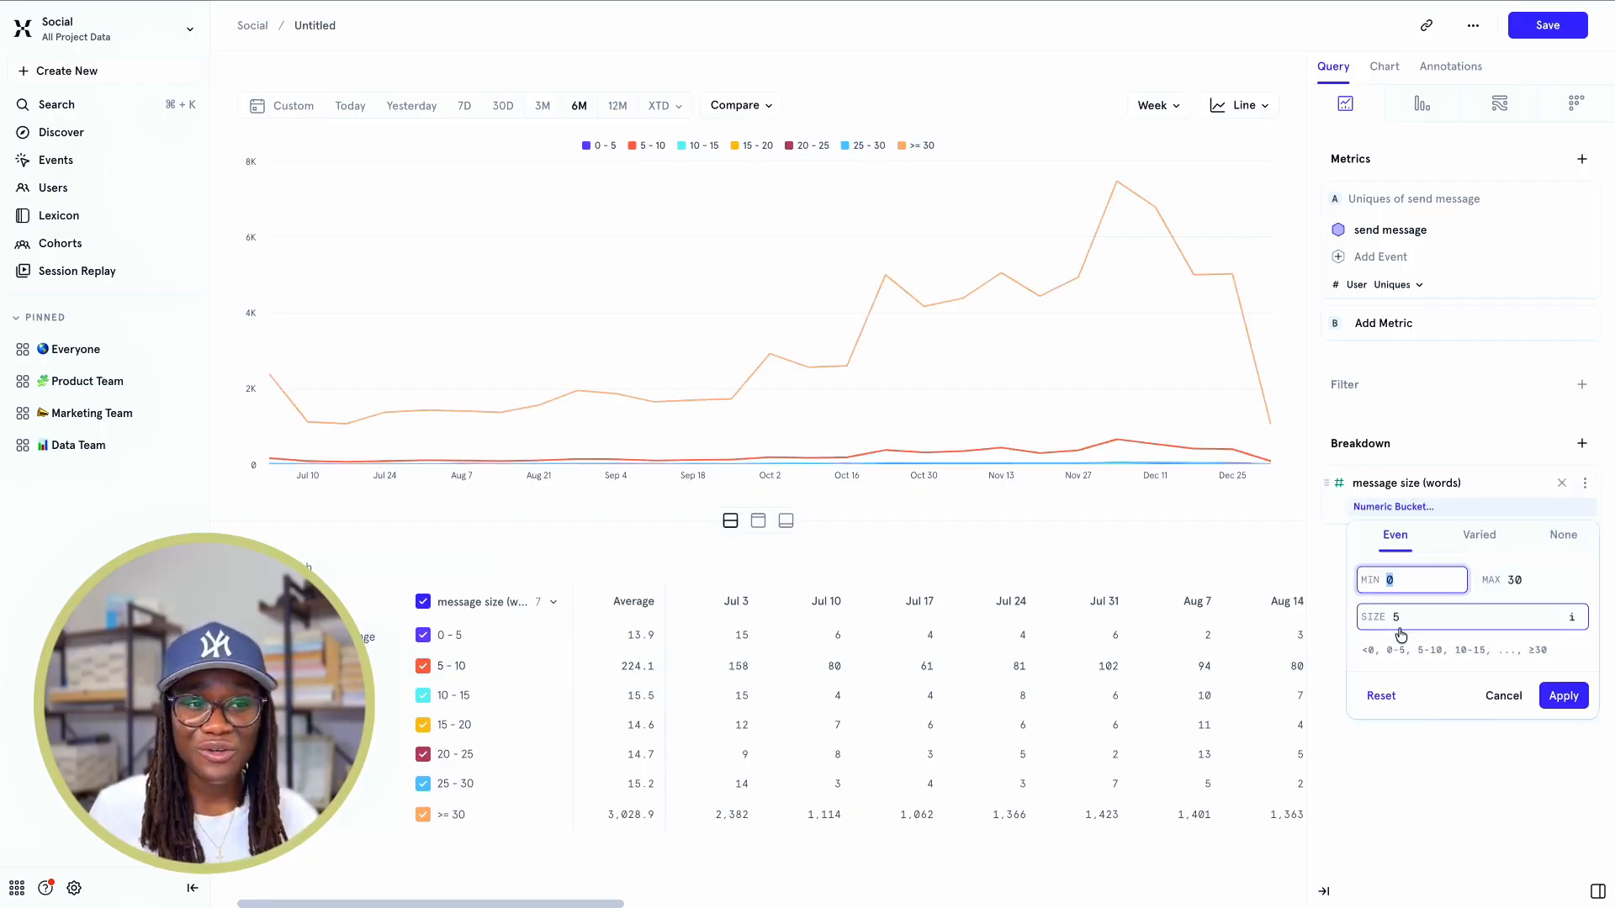
pyautogui.doubleClick(1403, 620)
pyautogui.press('BackSpace')
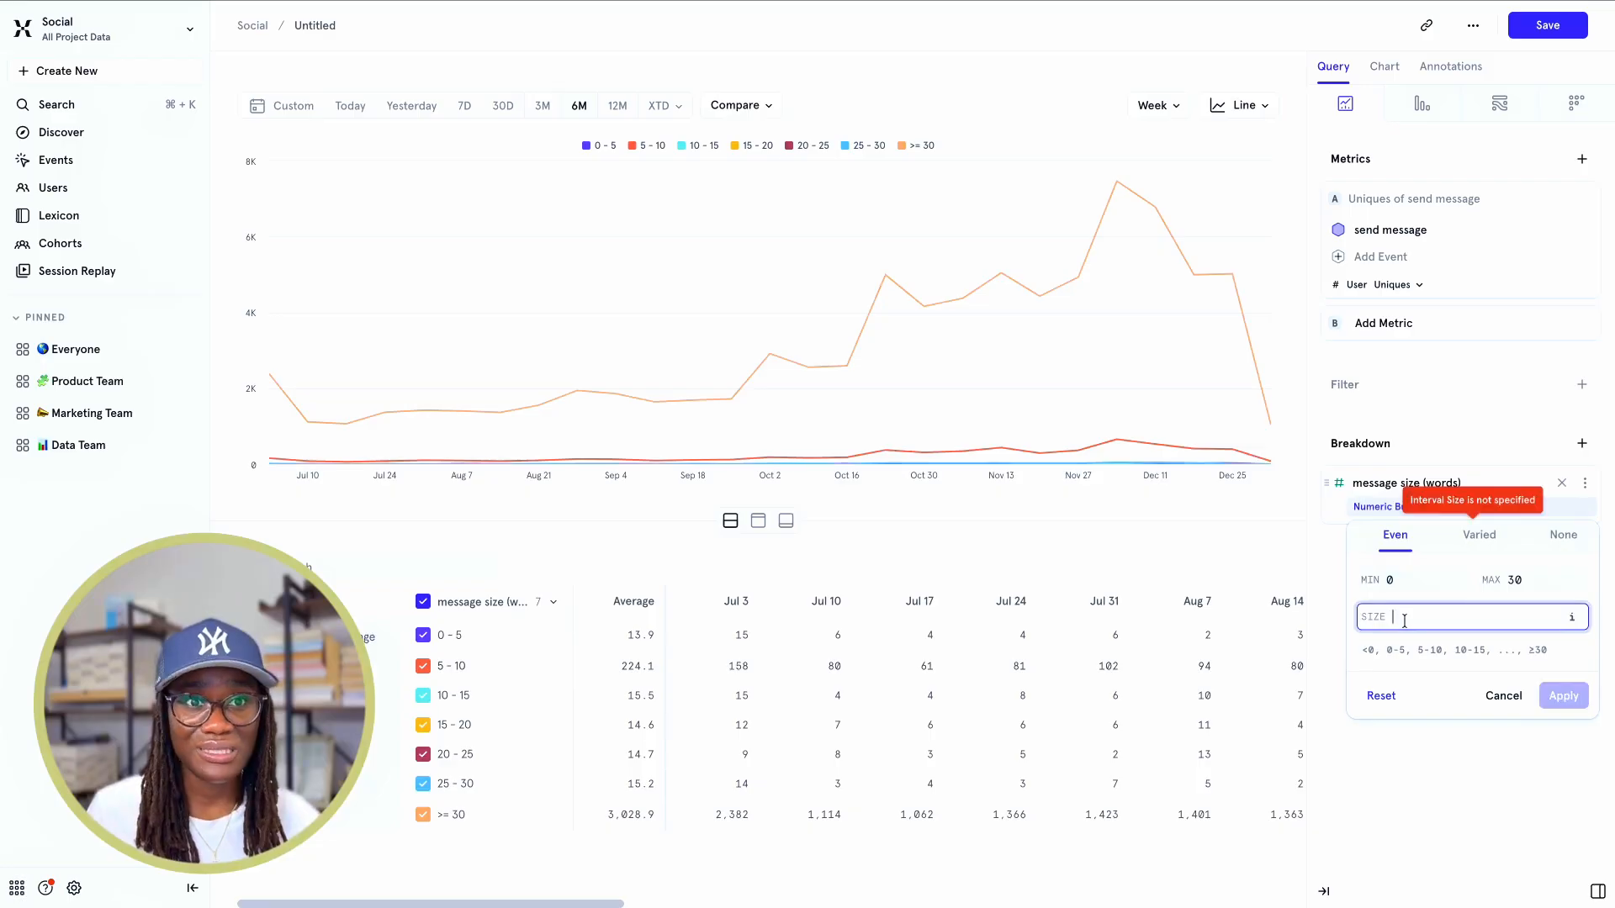
pyautogui.write('2')
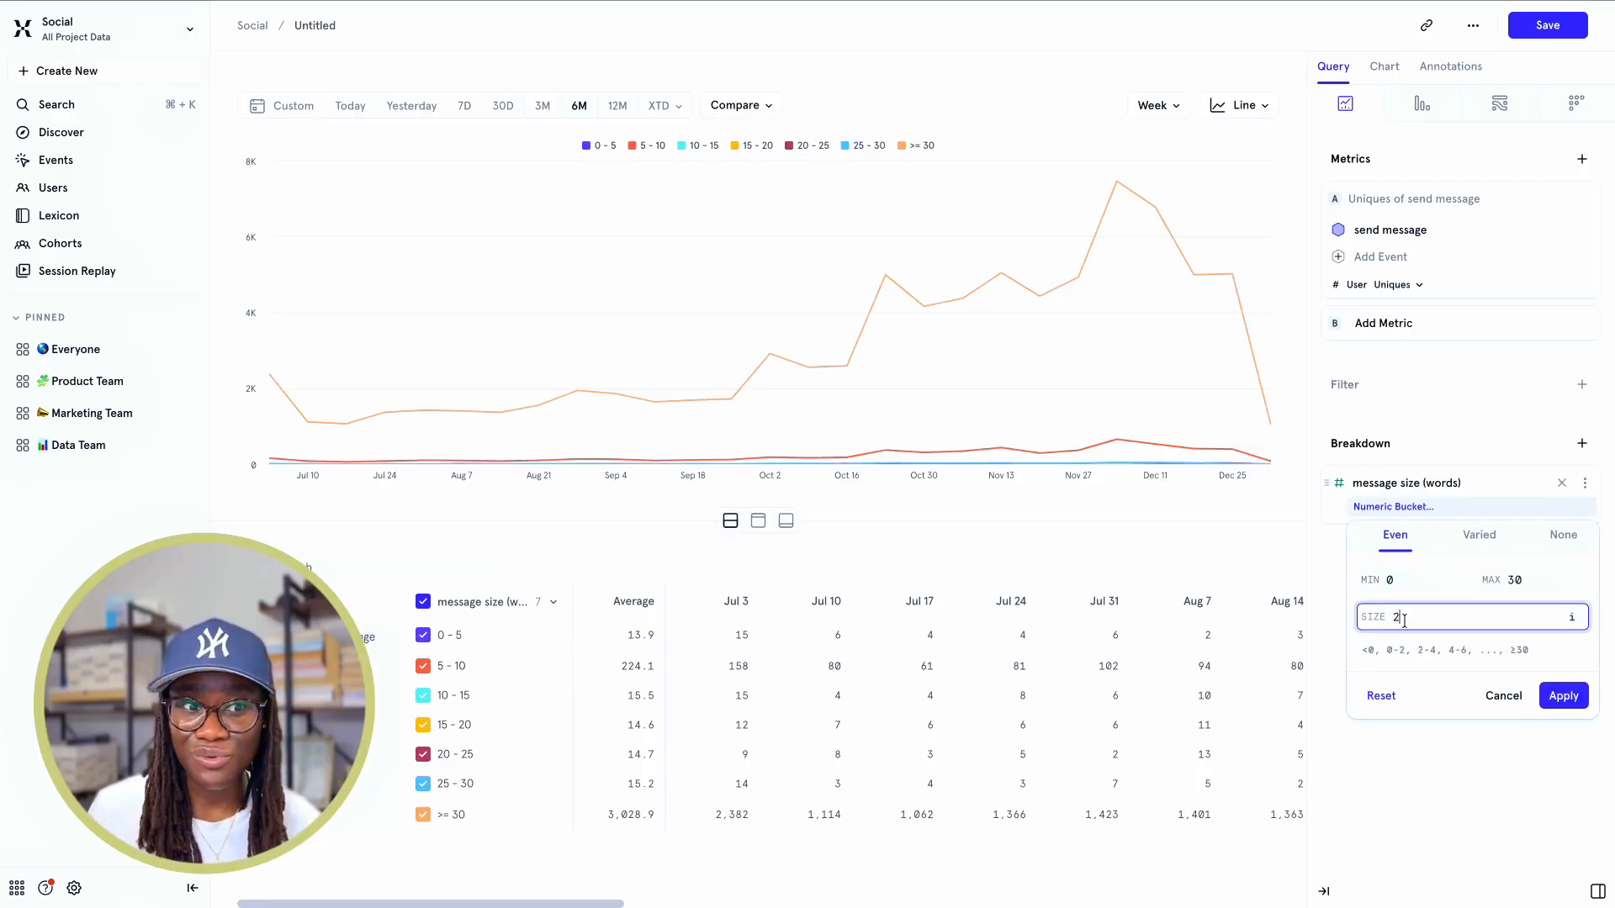
pyautogui.click(1550, 693)
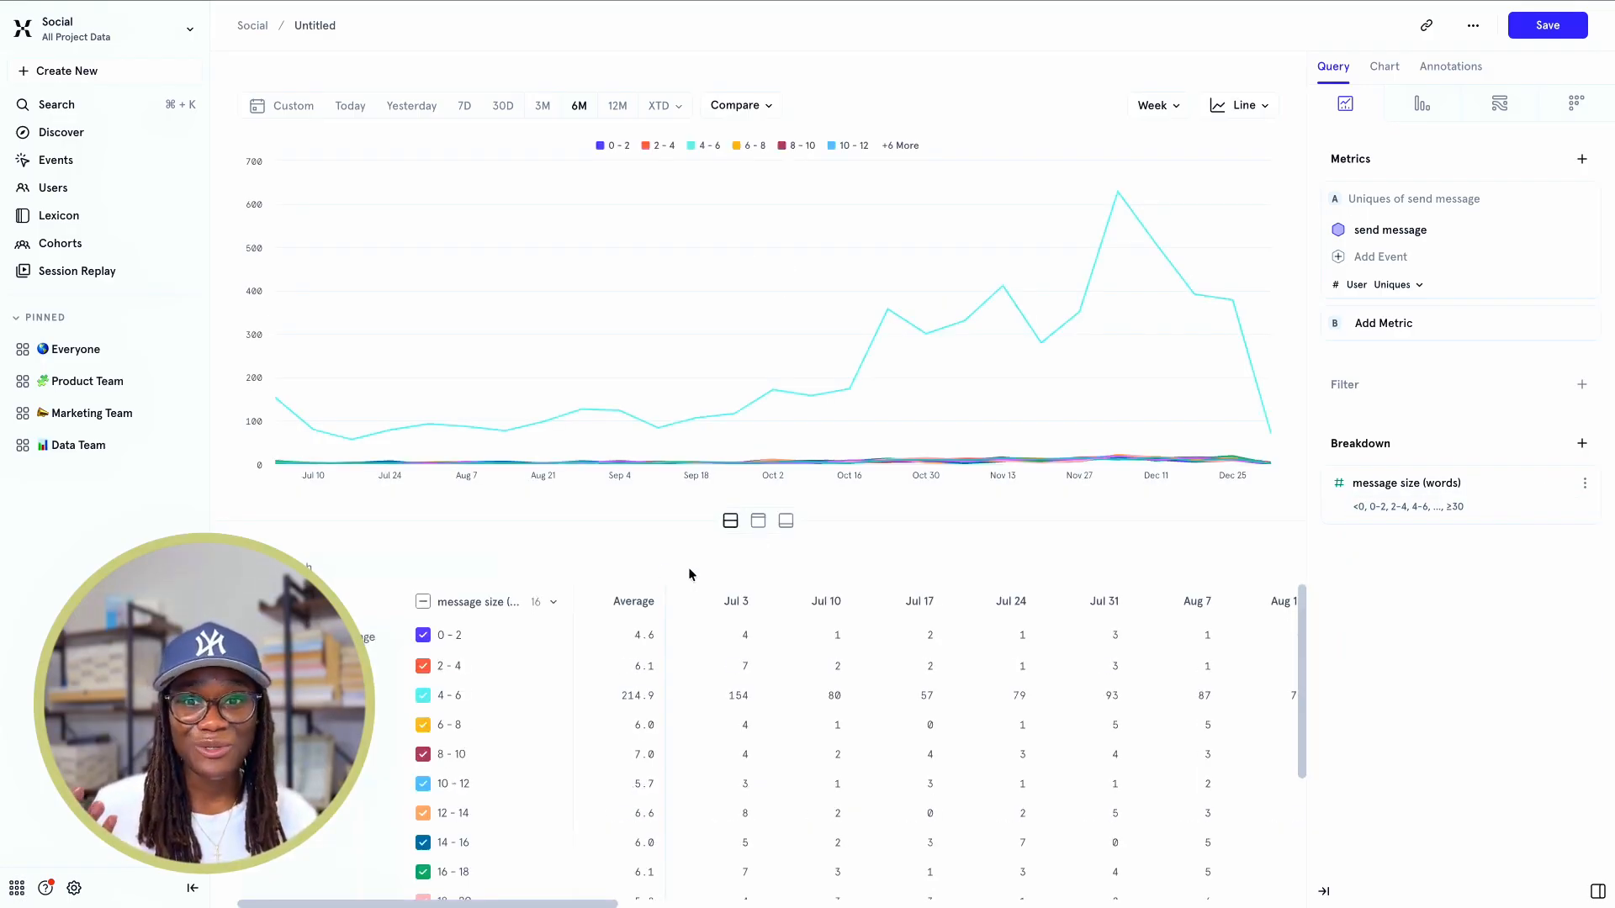
pyautogui.moveTo(444, 697); pyautogui.dragTo(551, 702)
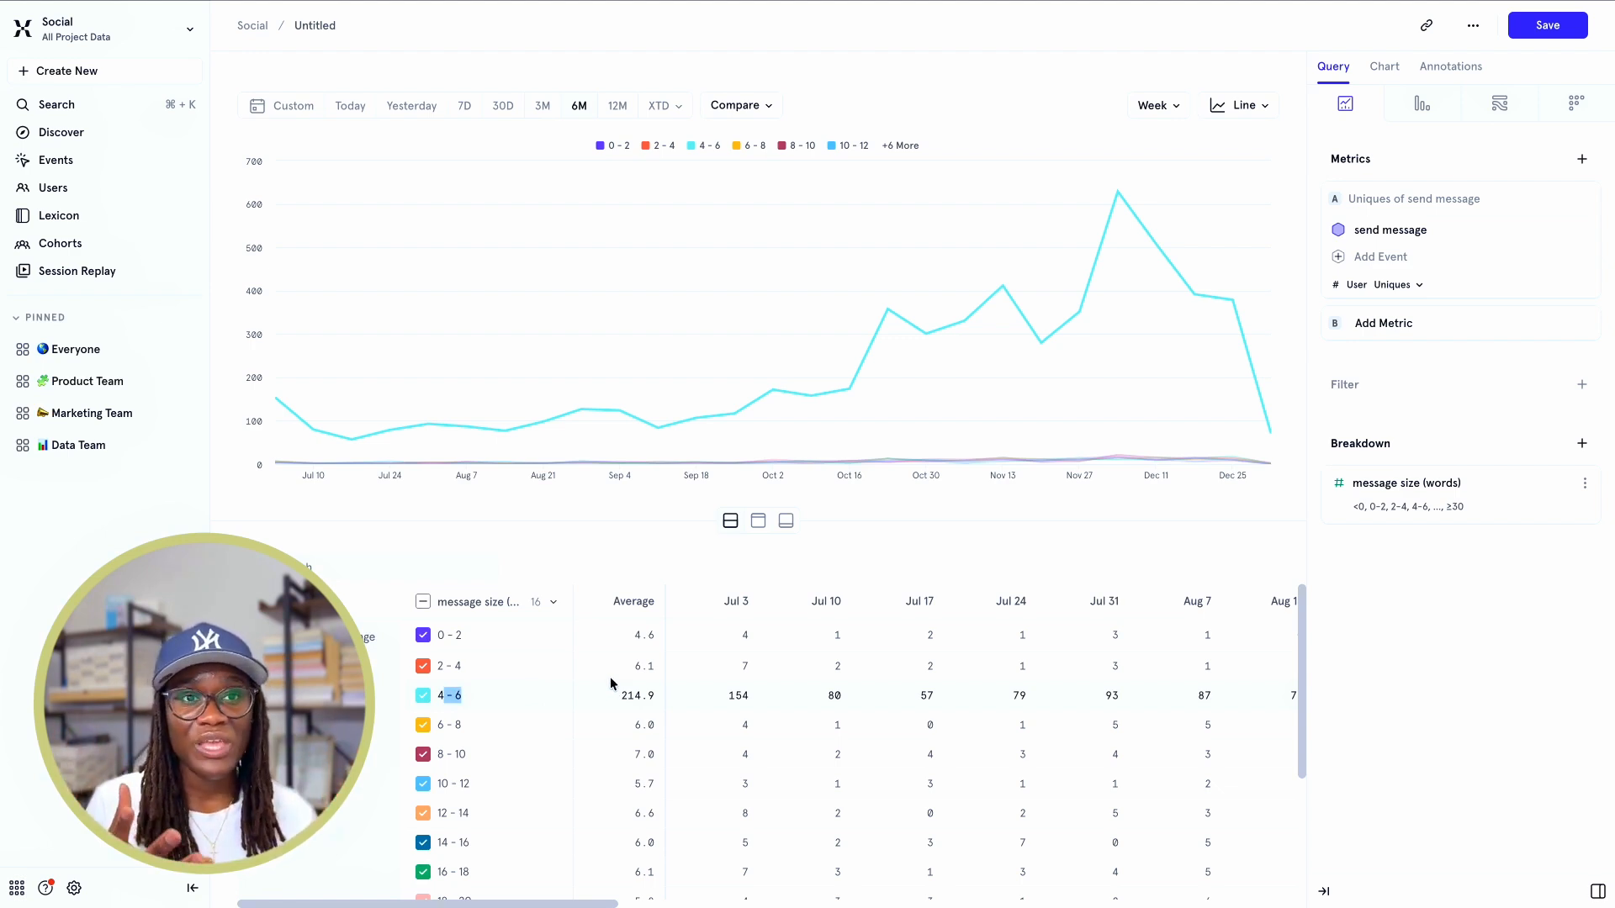
pyautogui.scroll(-3, 729, 683)
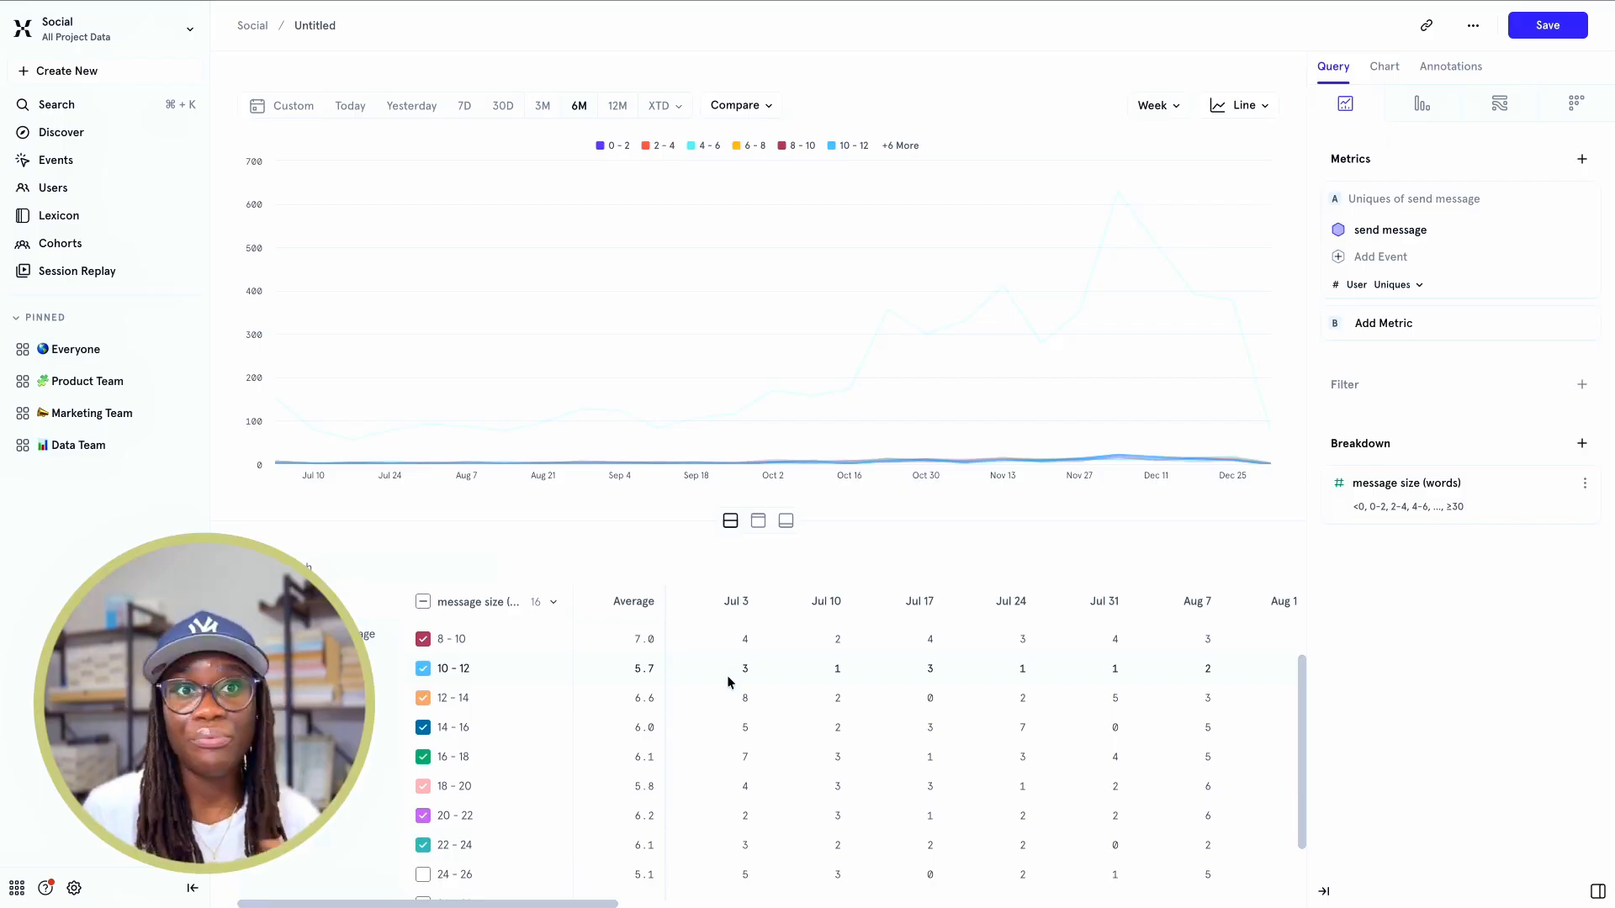
# Switch the message size (words) breakdown to varied custom buckets with 0 as the first boundary
pyautogui.scroll(3, 726, 681)
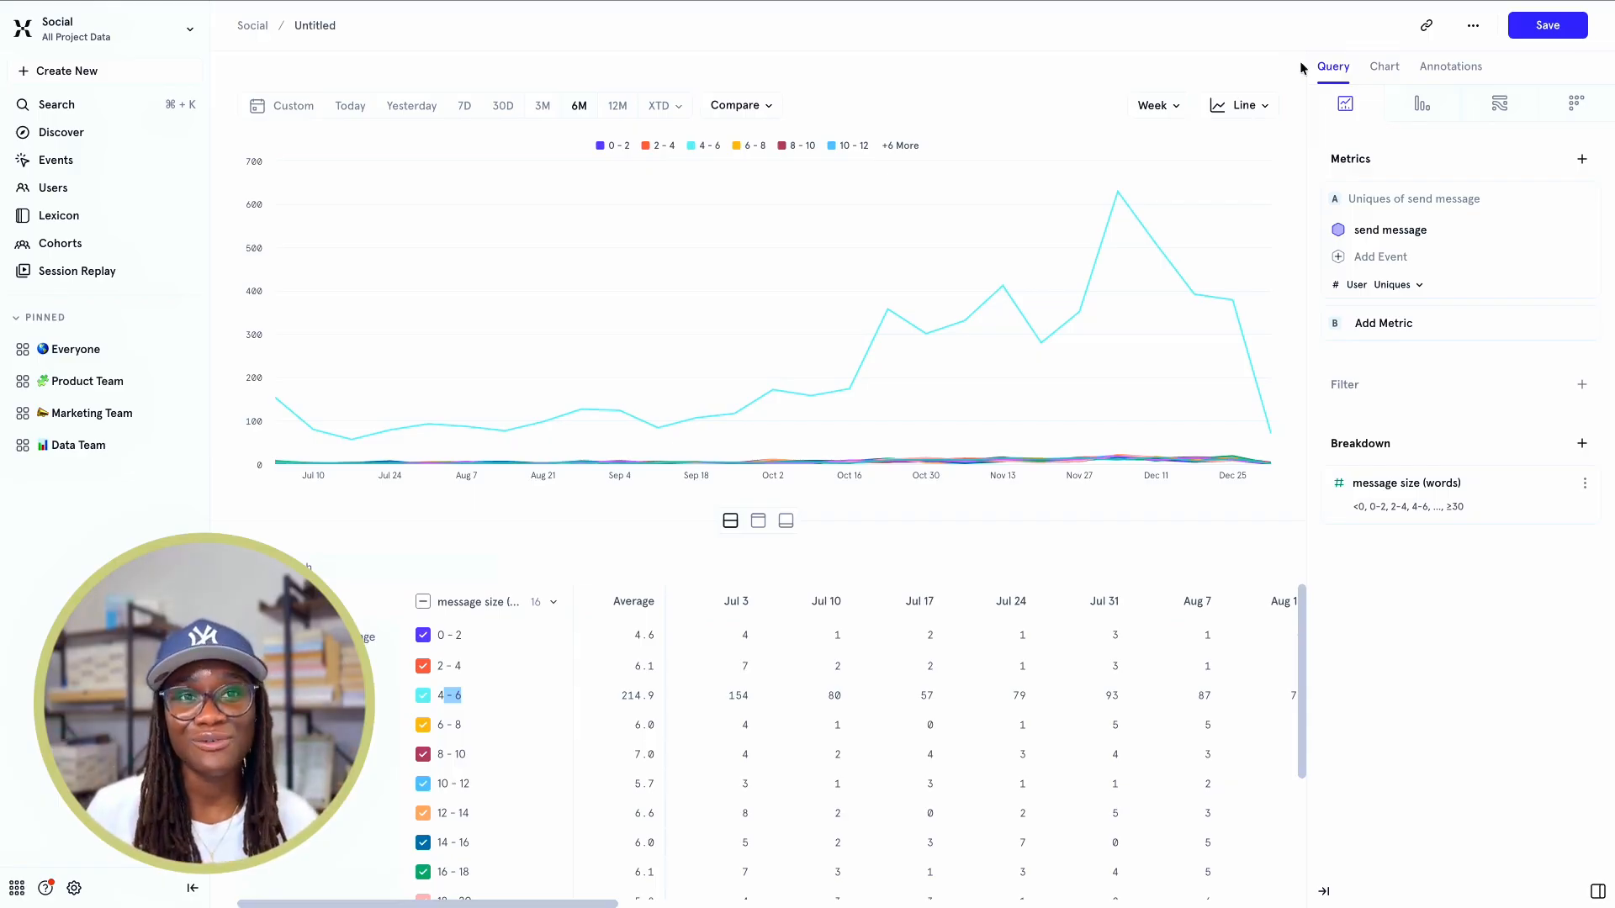
pyautogui.moveTo(1137, 250)
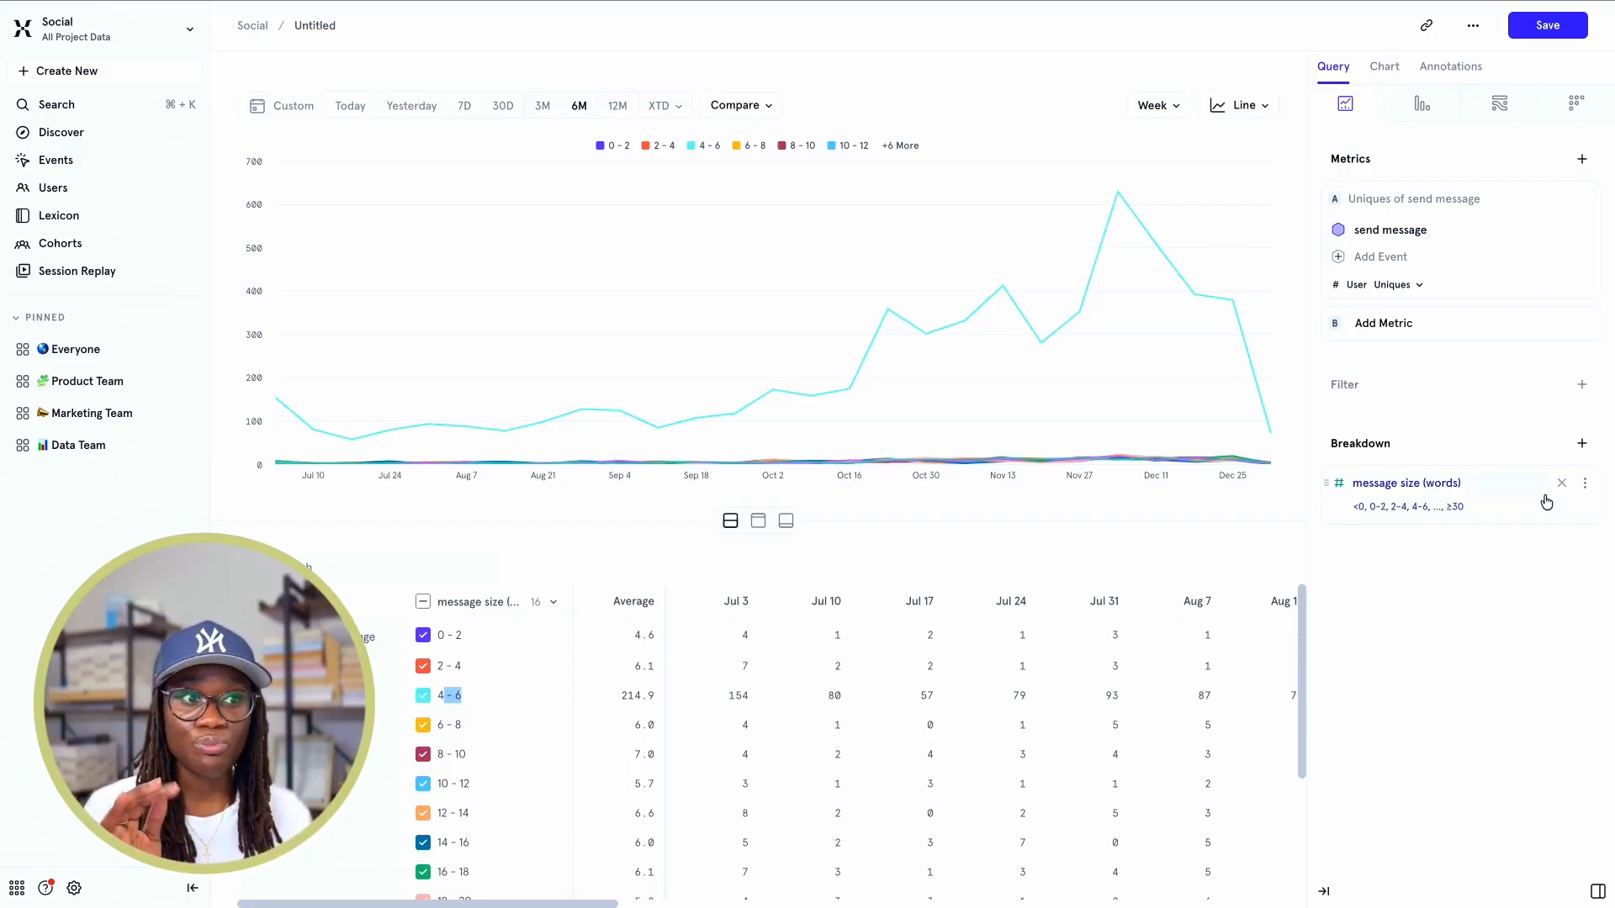
pyautogui.click(1586, 484)
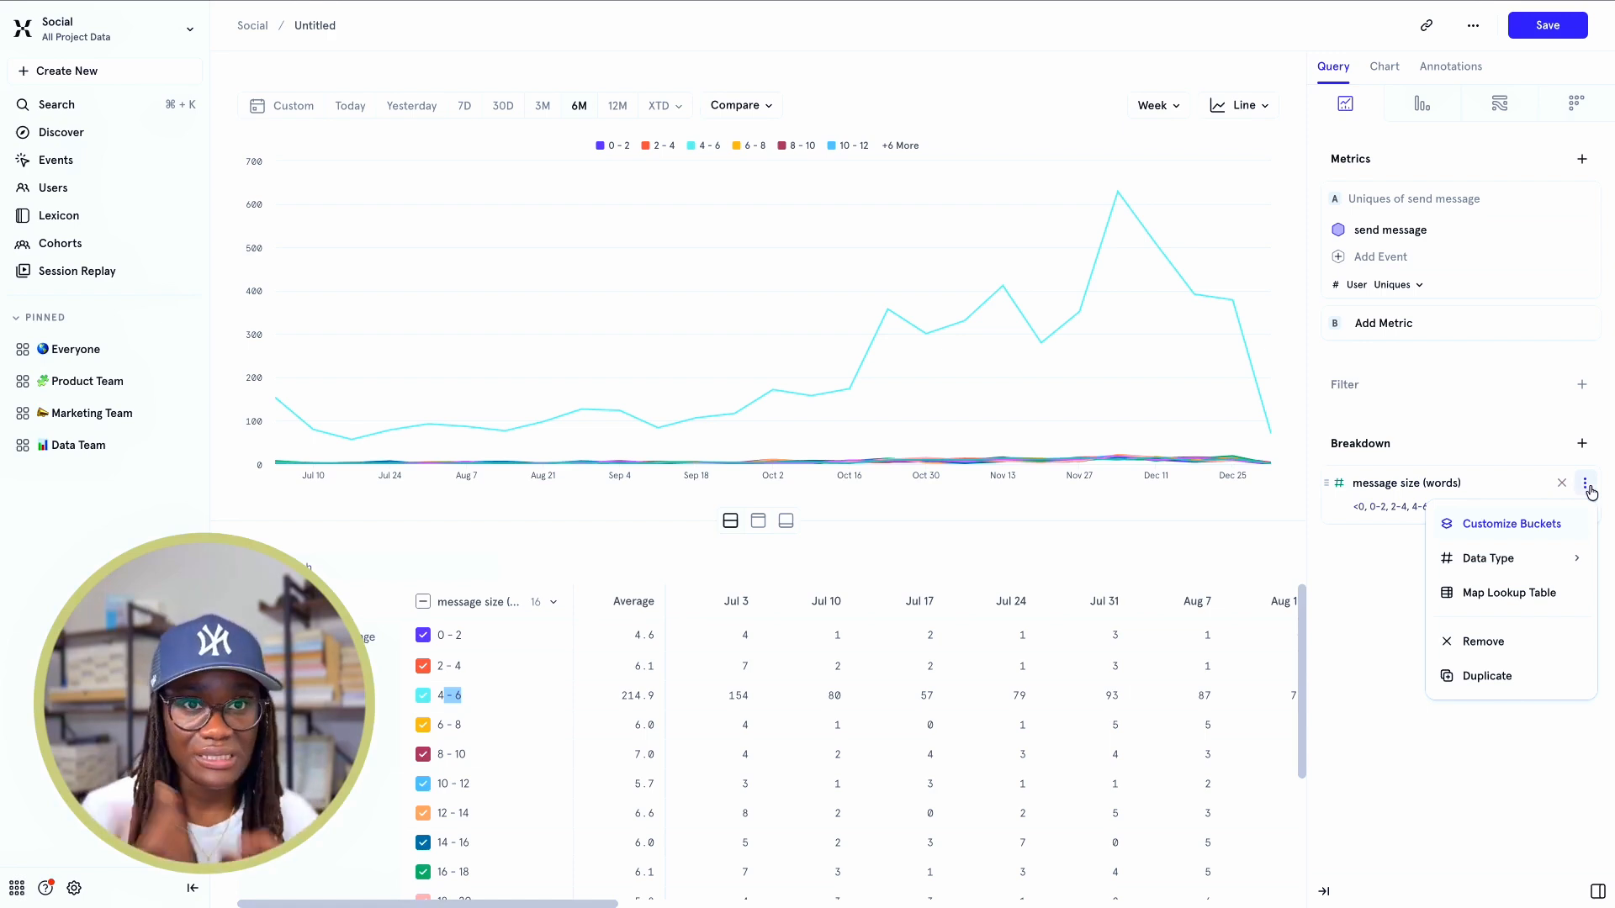
pyautogui.click(1518, 524)
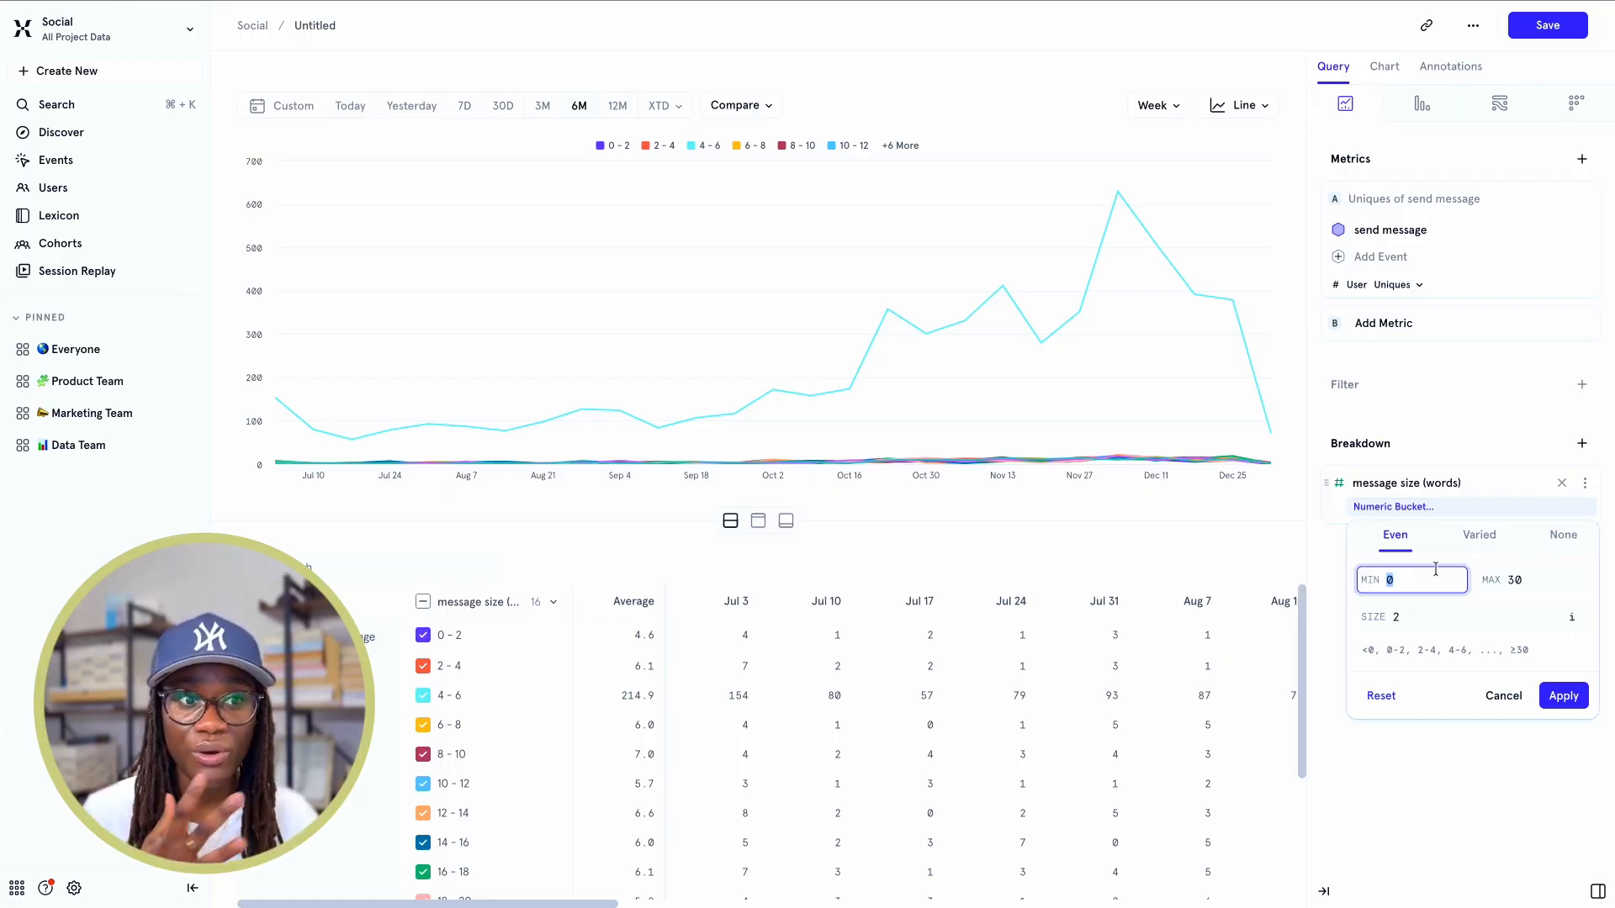
pyautogui.click(1478, 536)
pyautogui.click(1422, 615)
pyautogui.click(1420, 581)
pyautogui.click(1413, 615)
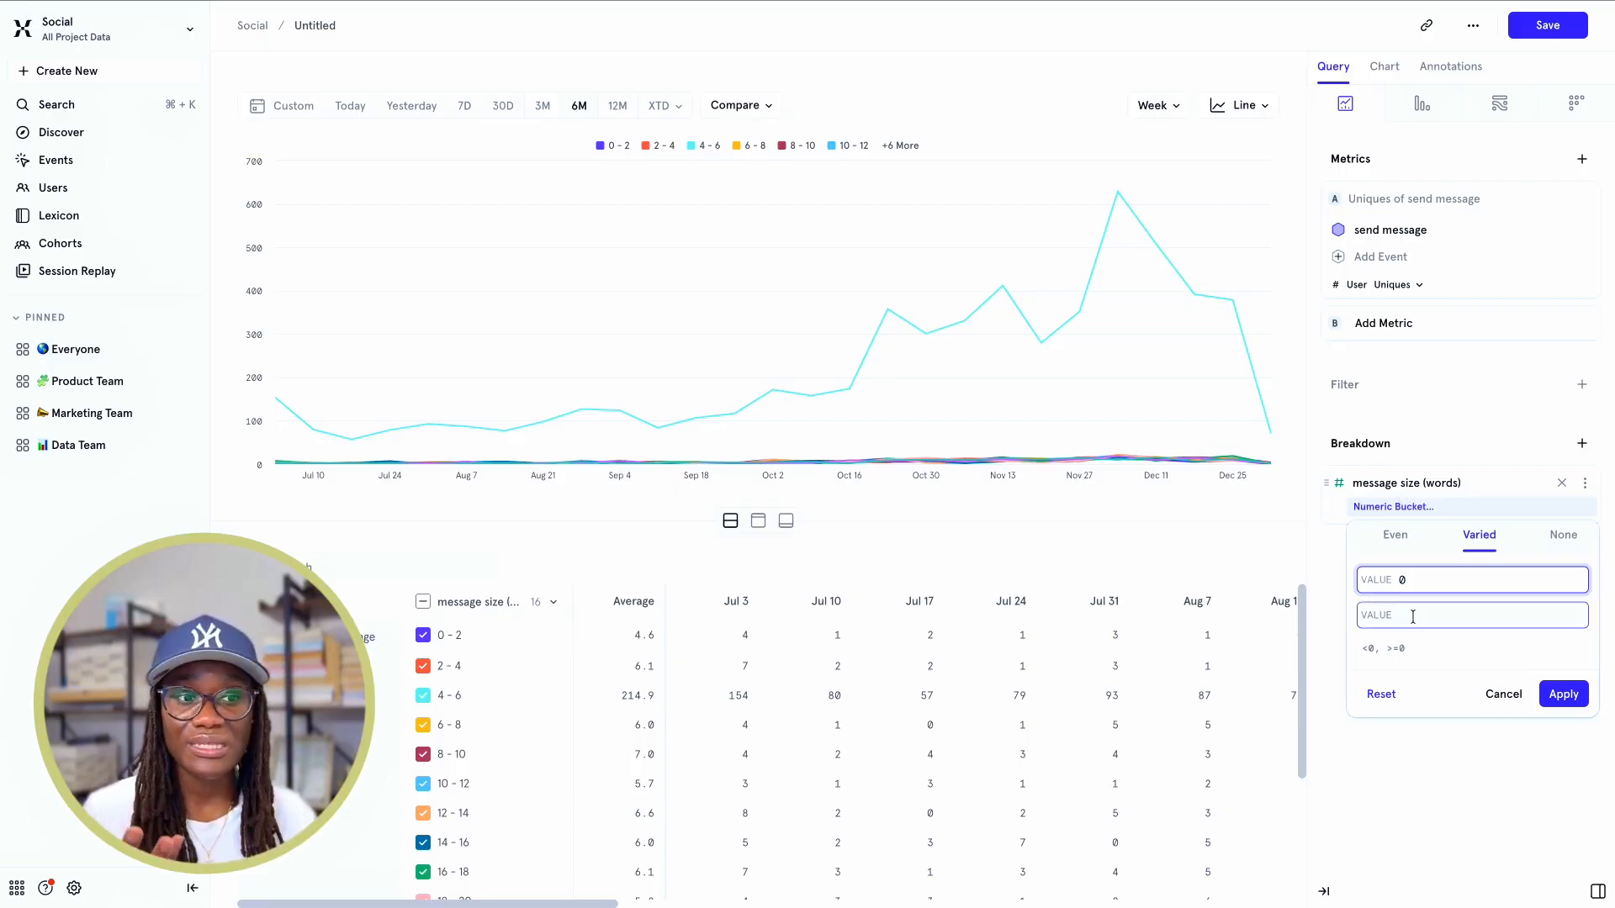
# Add the bucket boundaries 2, 5, 15, 30 and 100 for message size (words) and apply them
pyautogui.write('2')
pyautogui.click(1409, 647)
pyautogui.write('5')
pyautogui.click(1403, 685)
pyautogui.write('15')
pyautogui.click(1416, 723)
pyautogui.write('30')
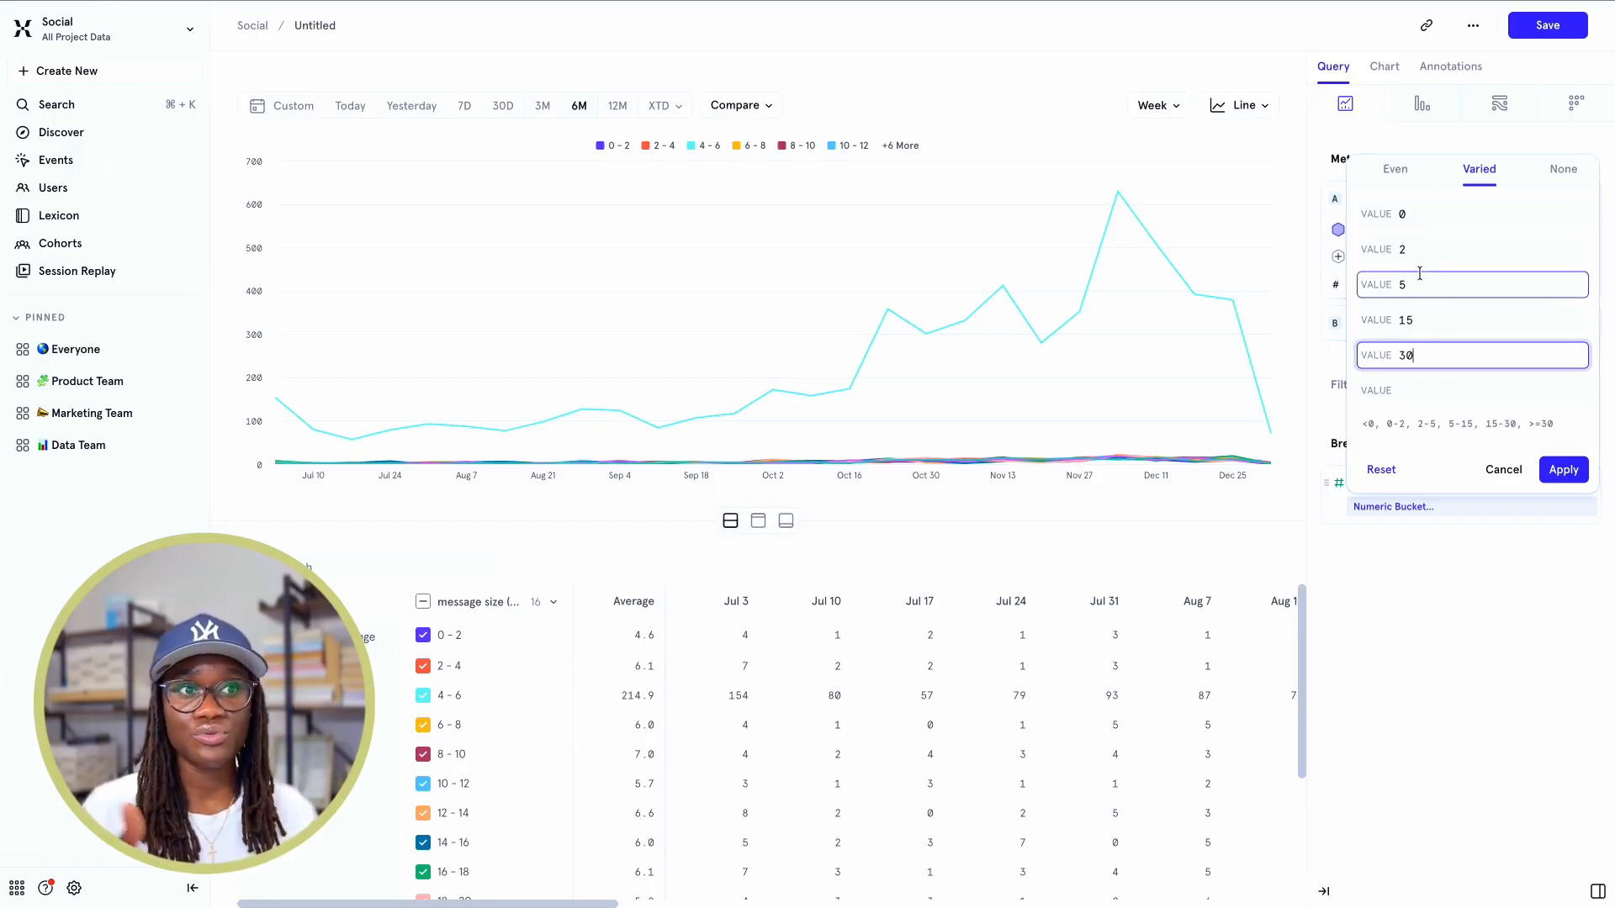
pyautogui.click(1443, 389)
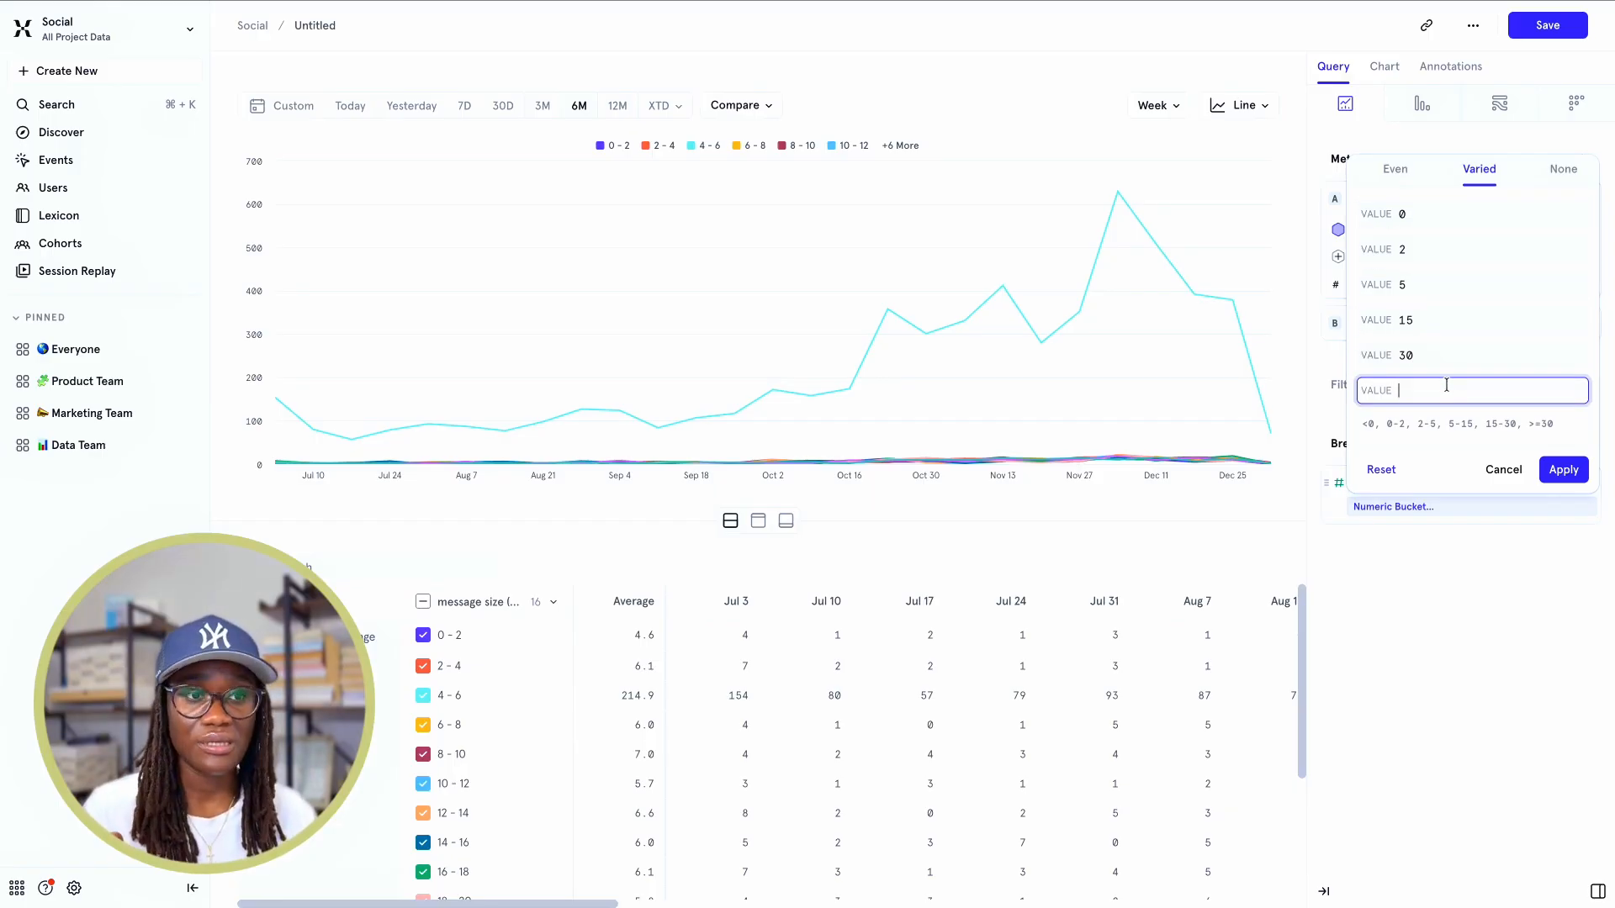
pyautogui.write('100')
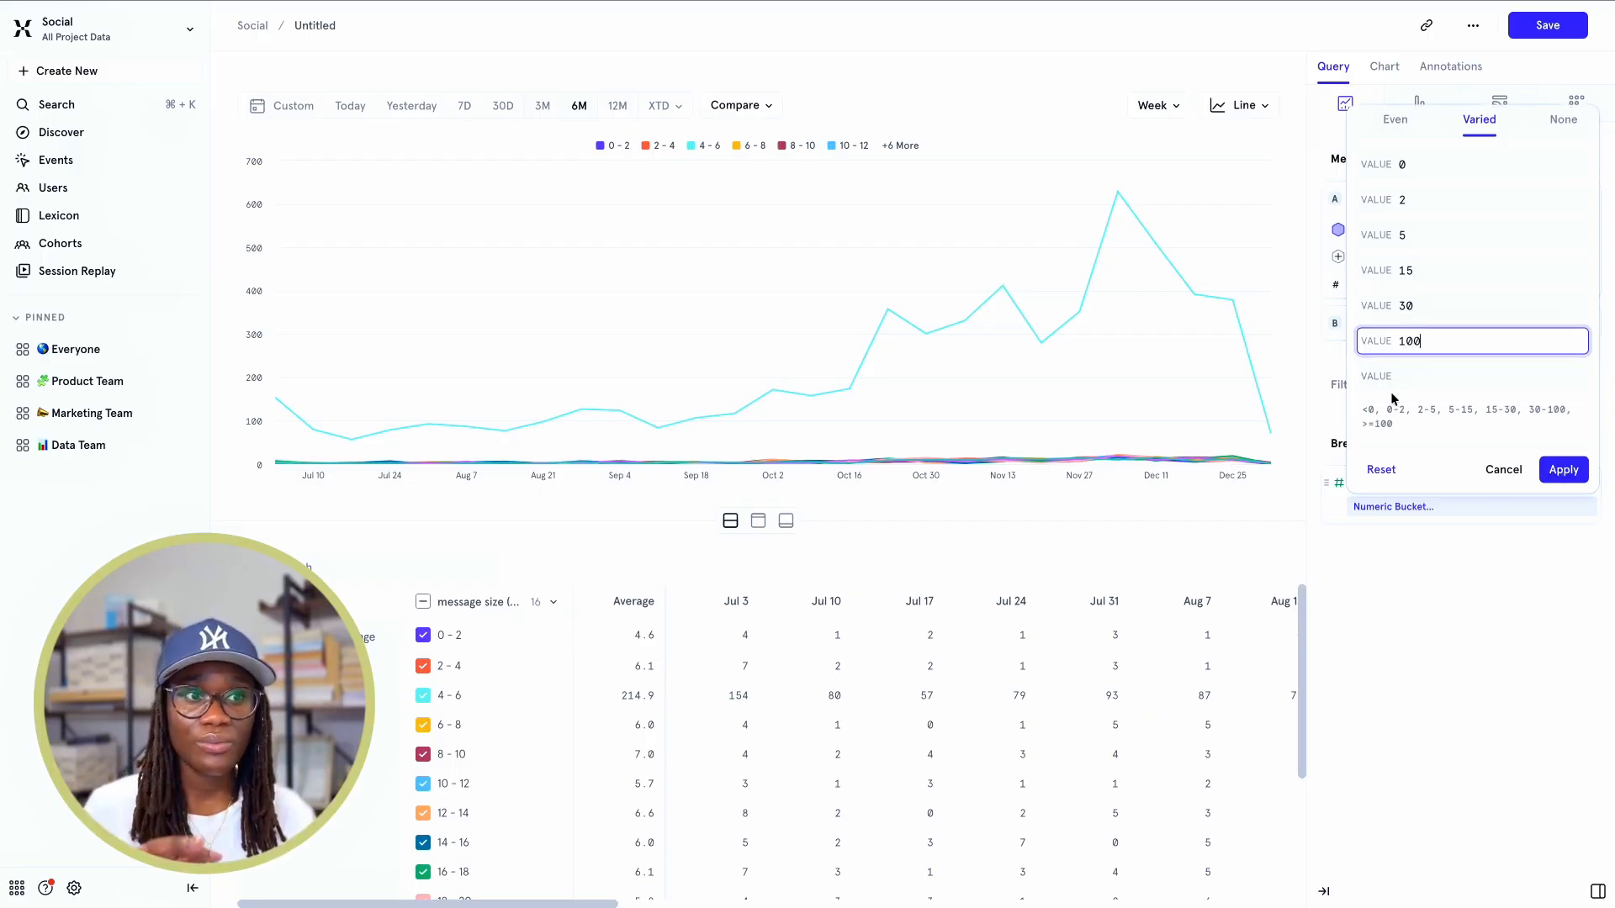
pyautogui.click(1562, 471)
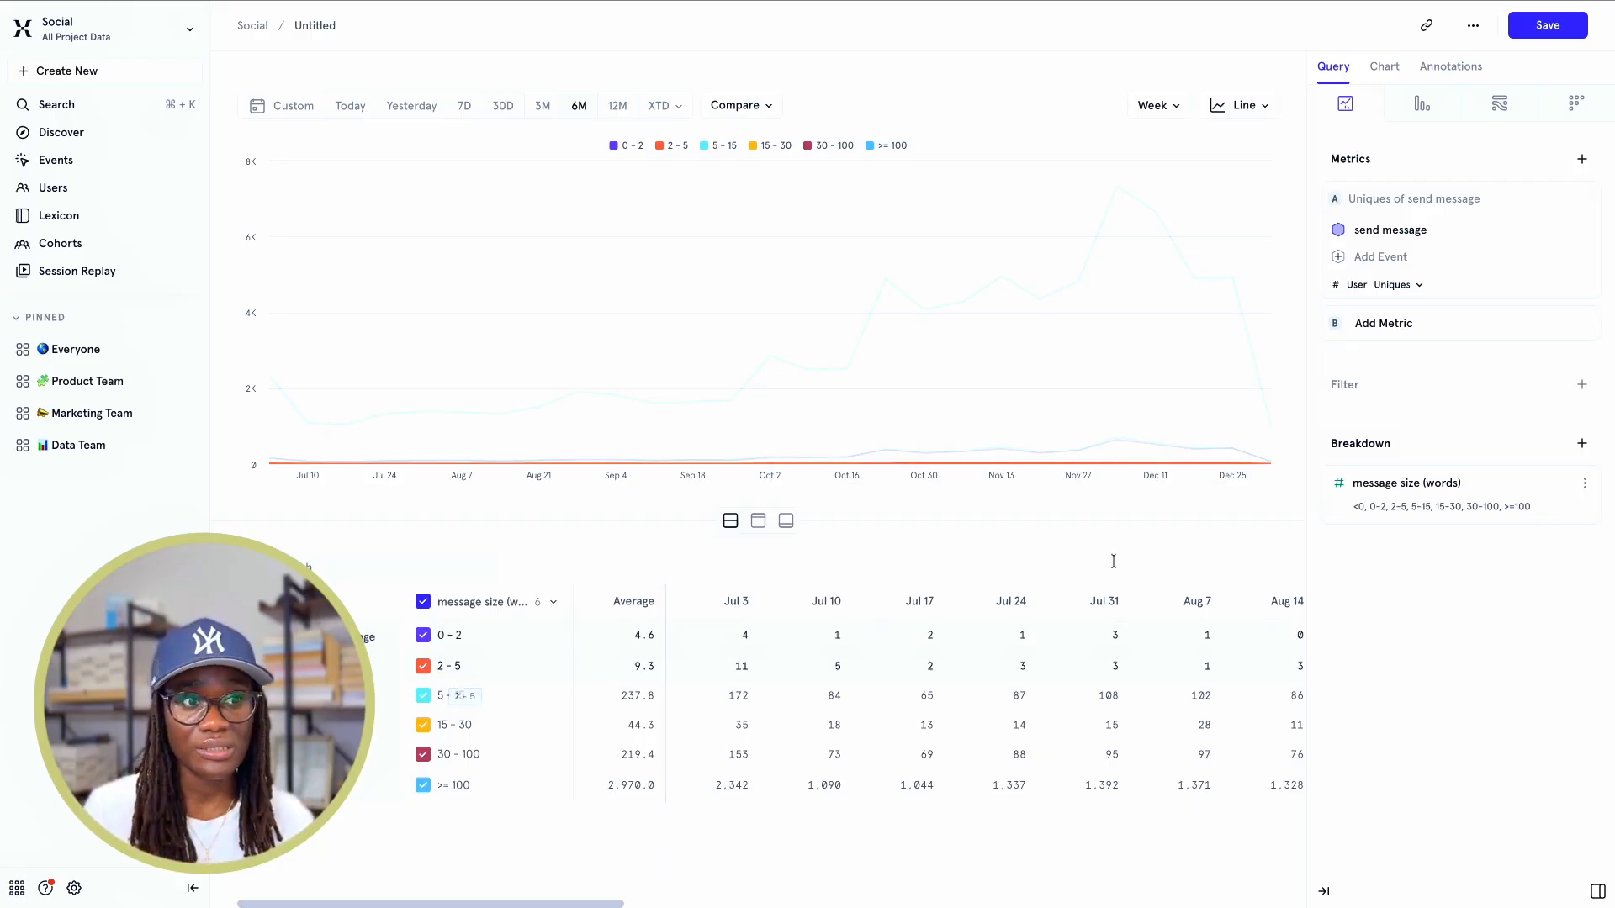
# Turn off bucketing for message size (words), apply it, and review the rows of individual message sizes and their averages
pyautogui.click(1584, 486)
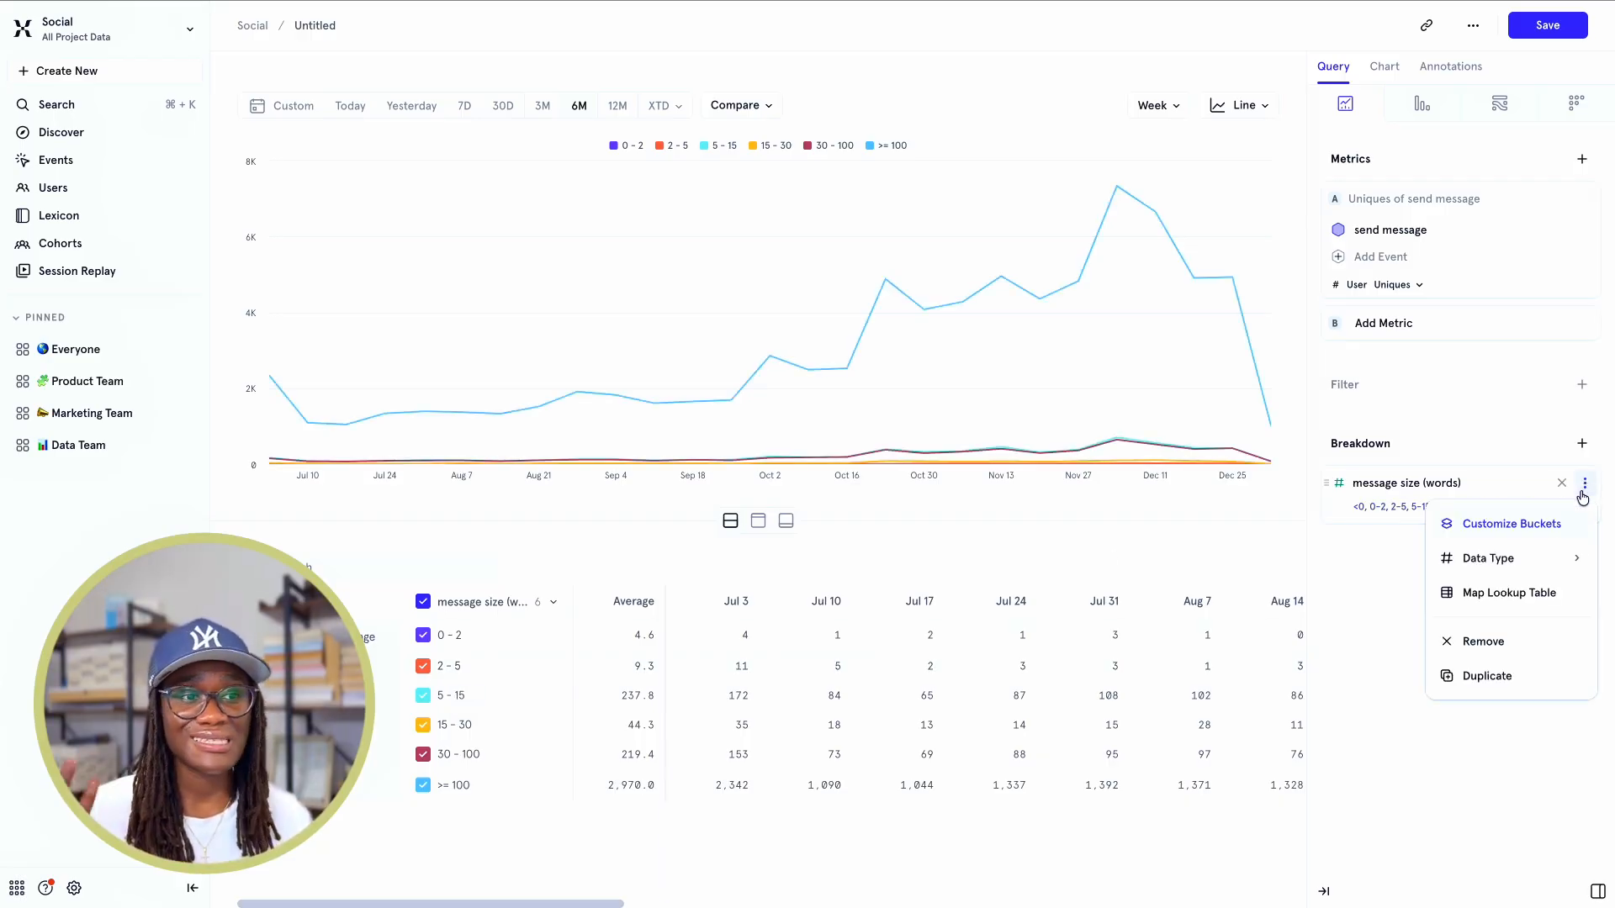
pyautogui.click(1542, 530)
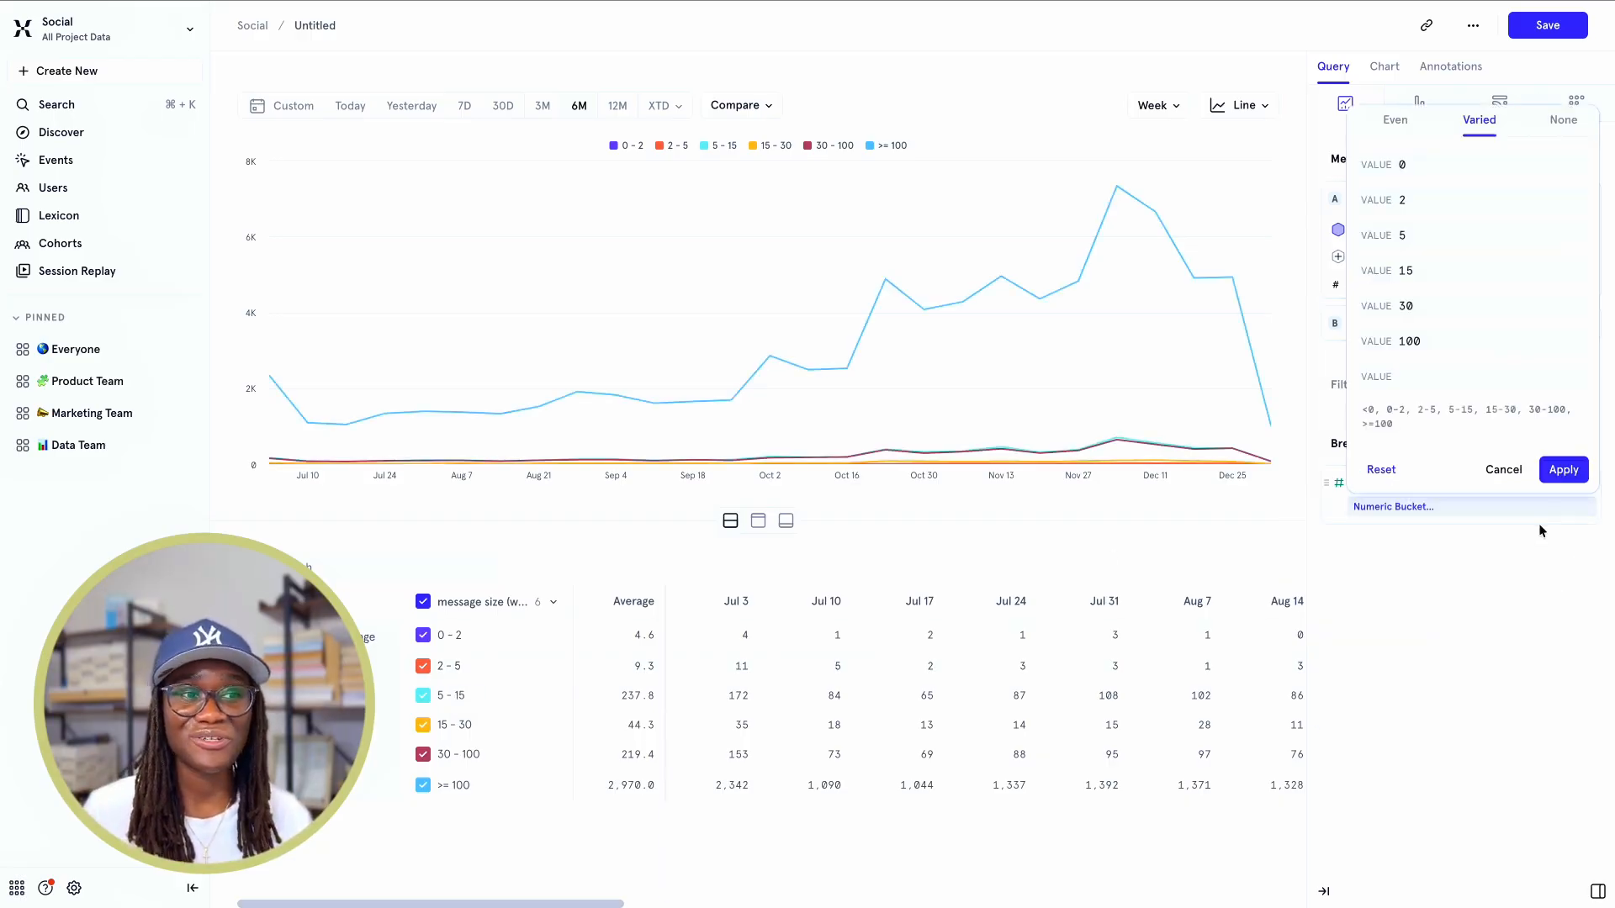
pyautogui.click(1562, 120)
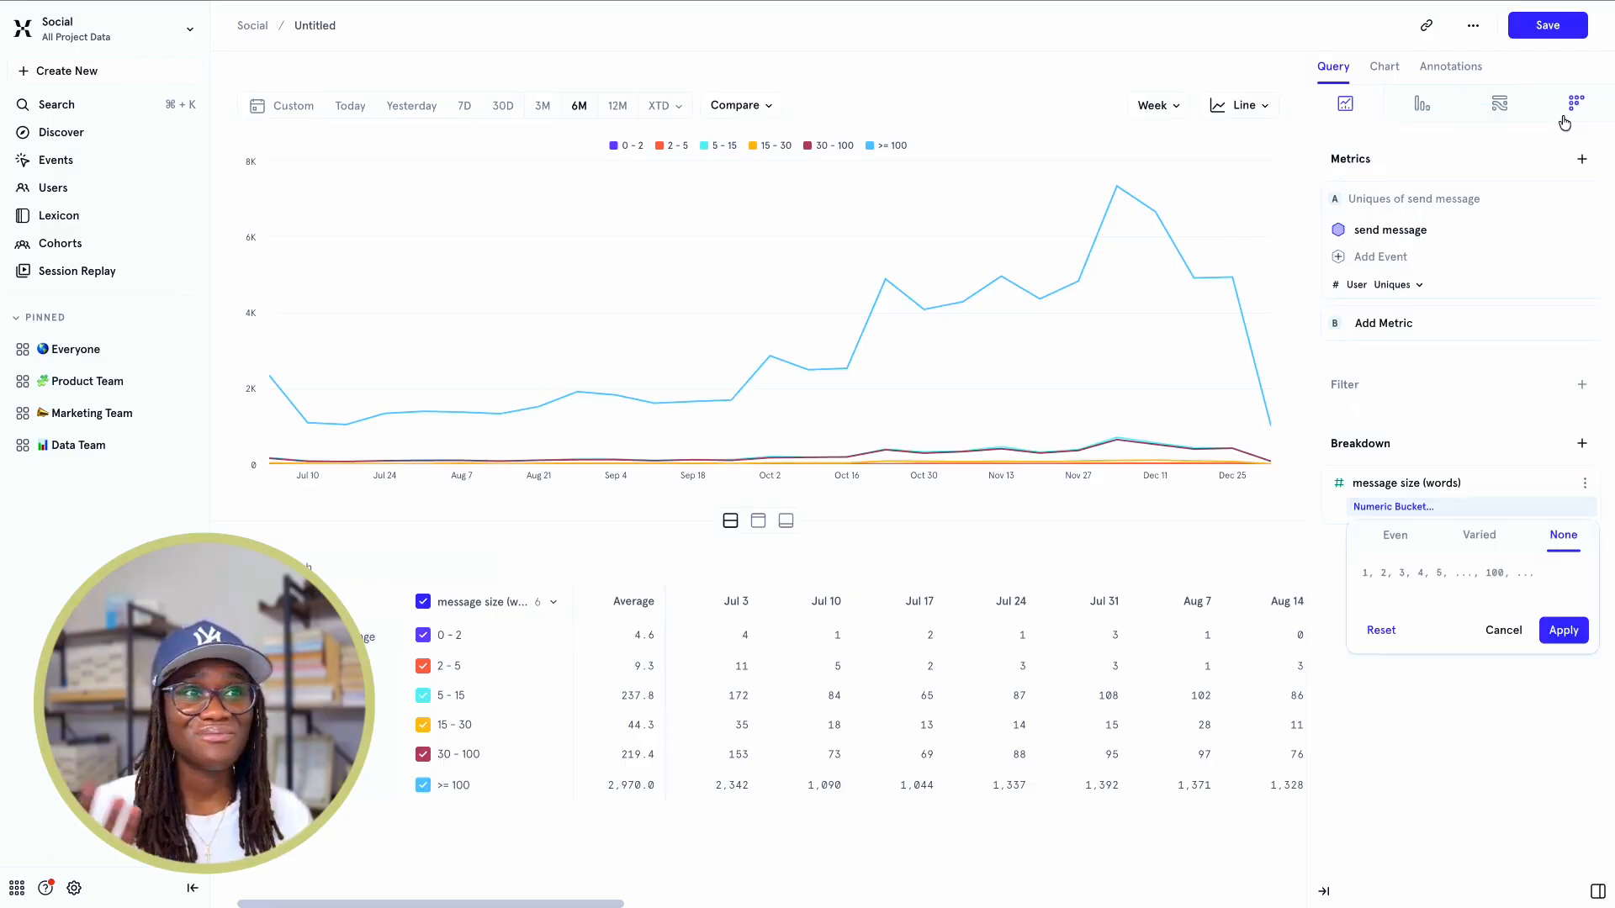
pyautogui.click(1563, 629)
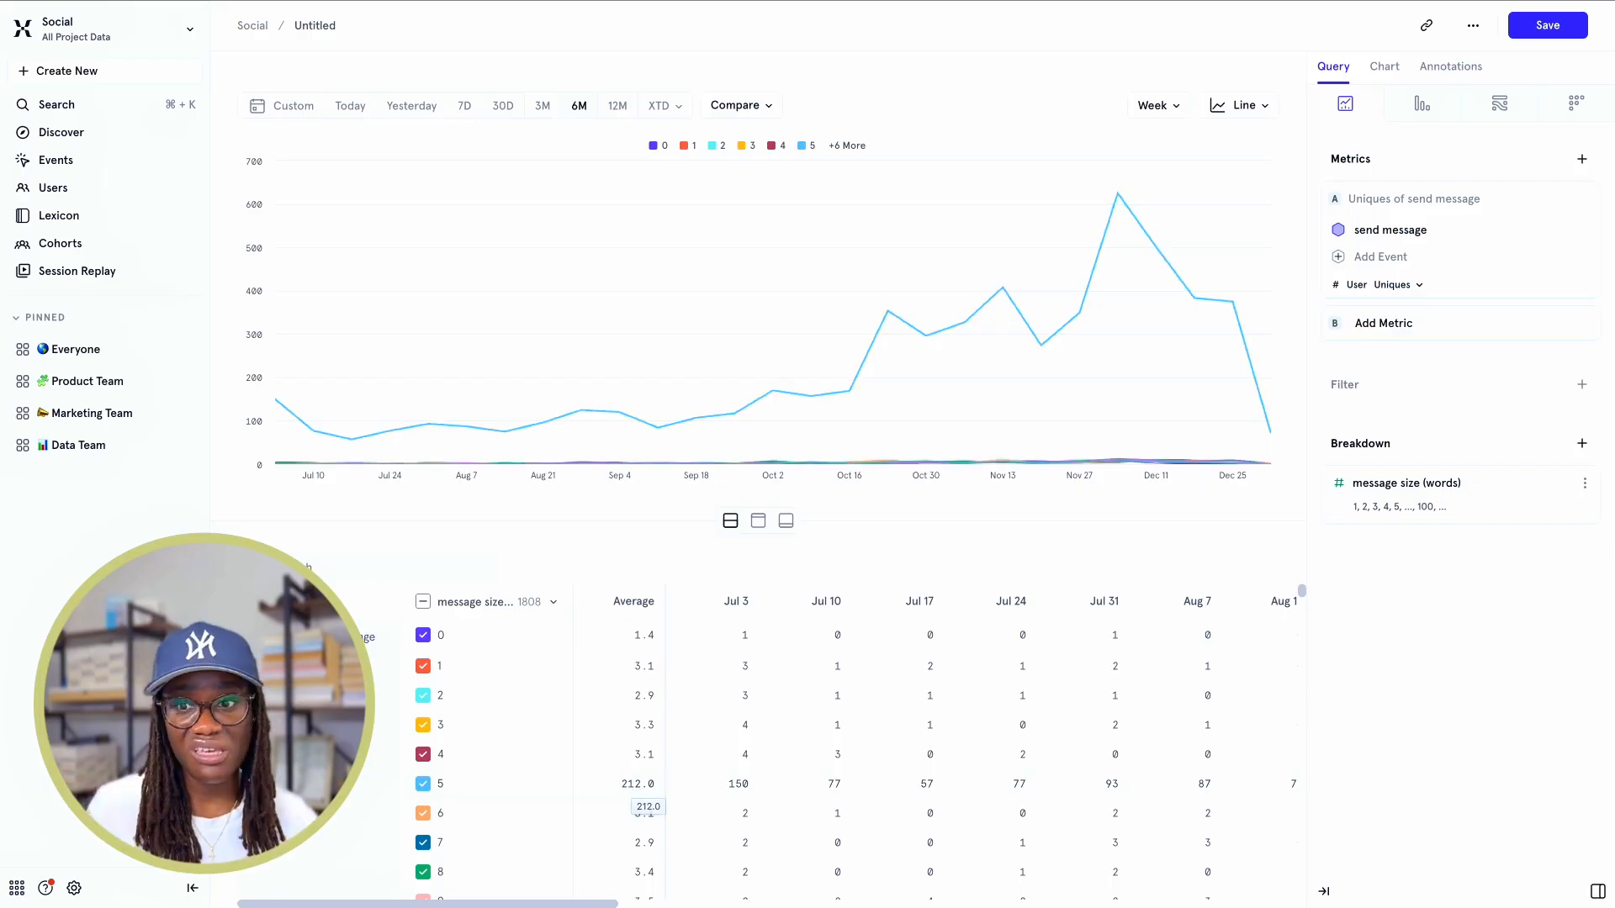
pyautogui.scroll(-7, 505, 796)
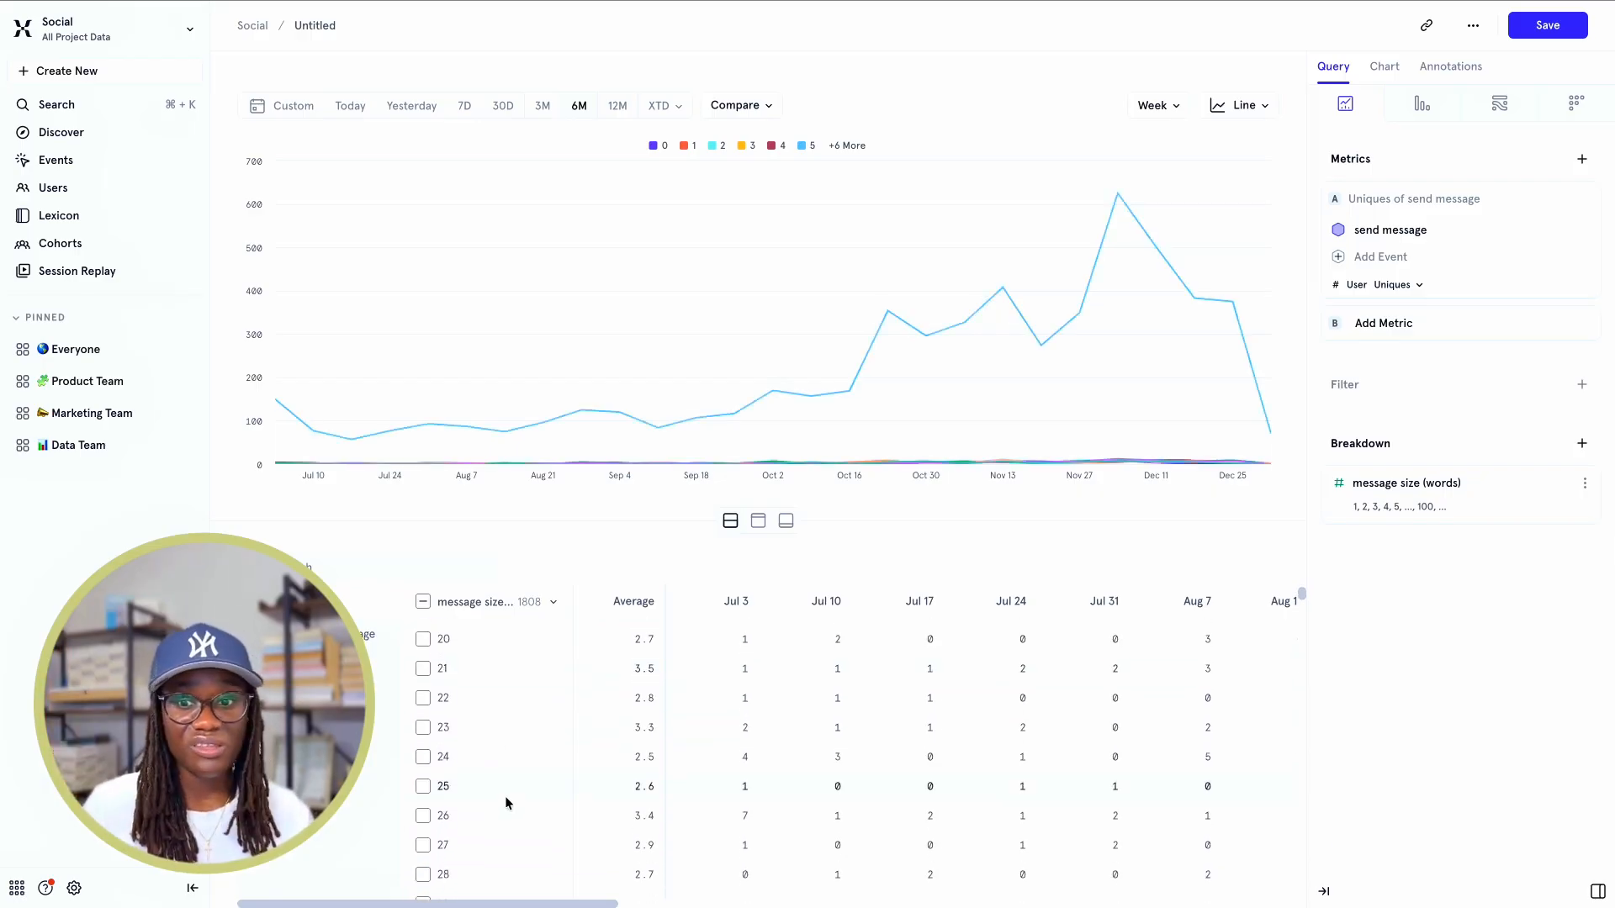
pyautogui.scroll(7, 505, 795)
pyautogui.moveTo(621, 783); pyautogui.dragTo(651, 784)
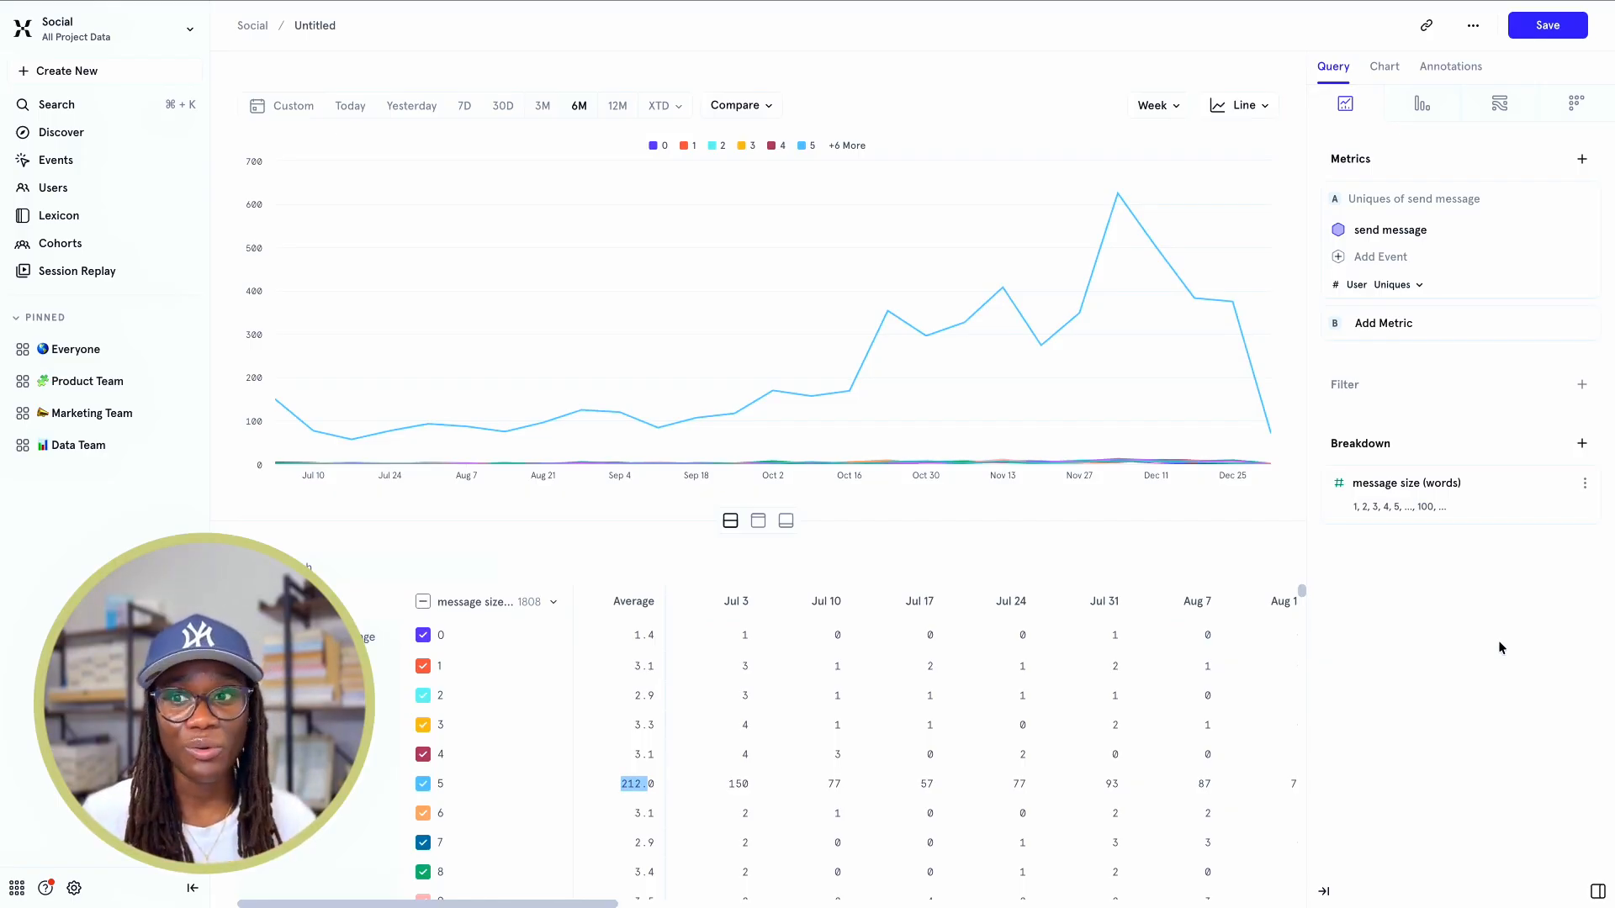
# Hide the message size segments 5, 0 and 1 from the chart and show them again
pyautogui.click(423, 784)
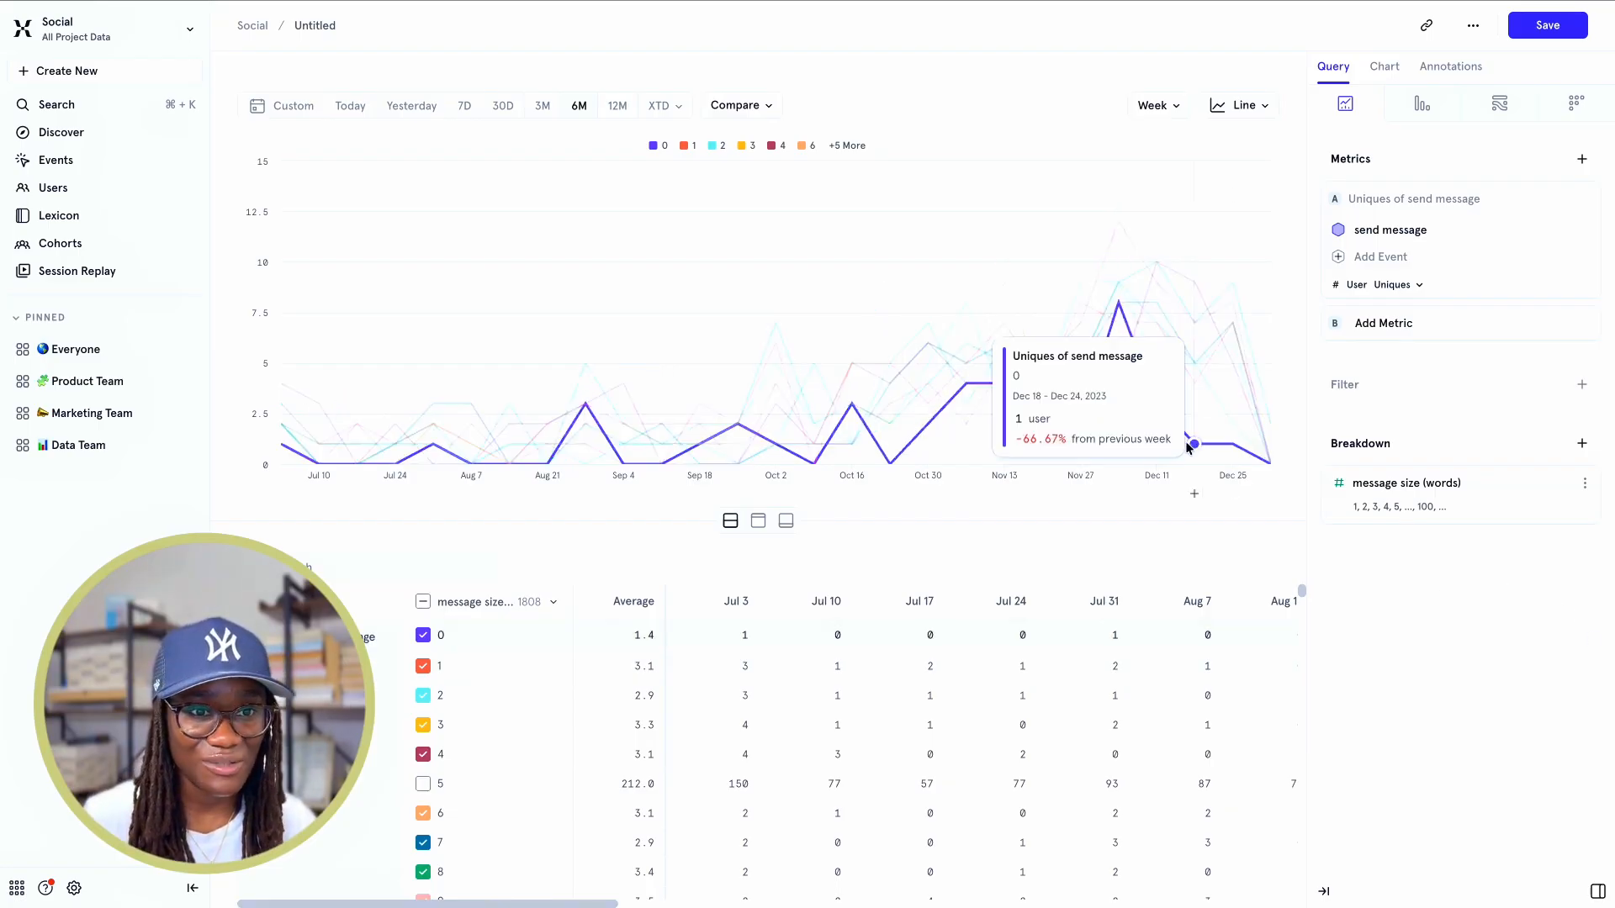
pyautogui.click(424, 634)
pyautogui.click(424, 666)
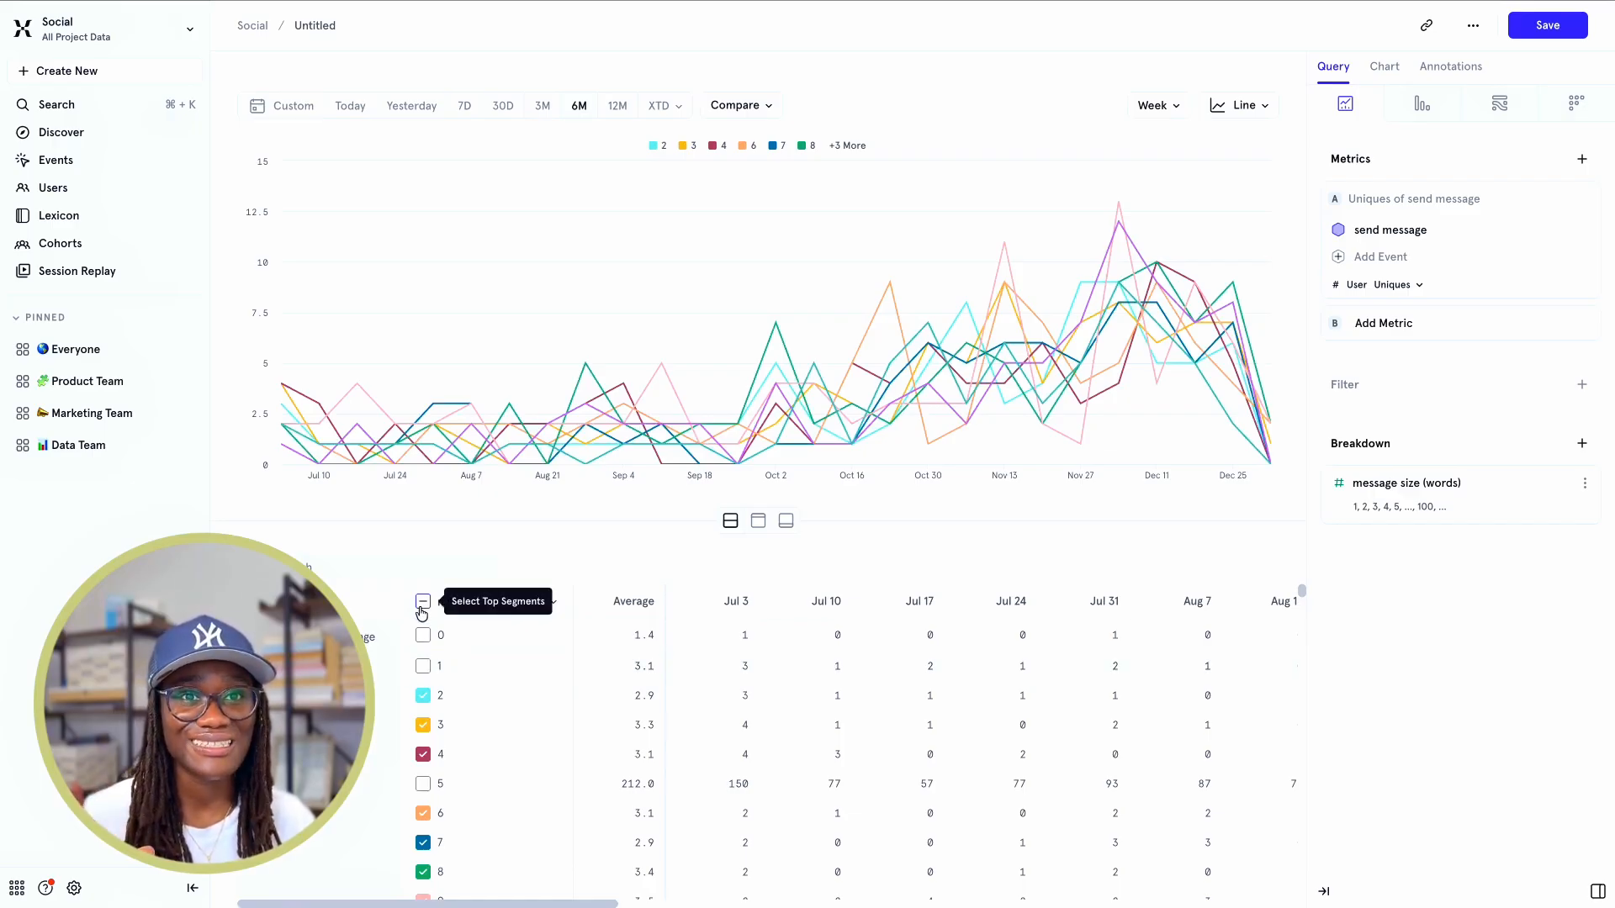
pyautogui.click(423, 635)
pyautogui.click(423, 666)
pyautogui.click(423, 783)
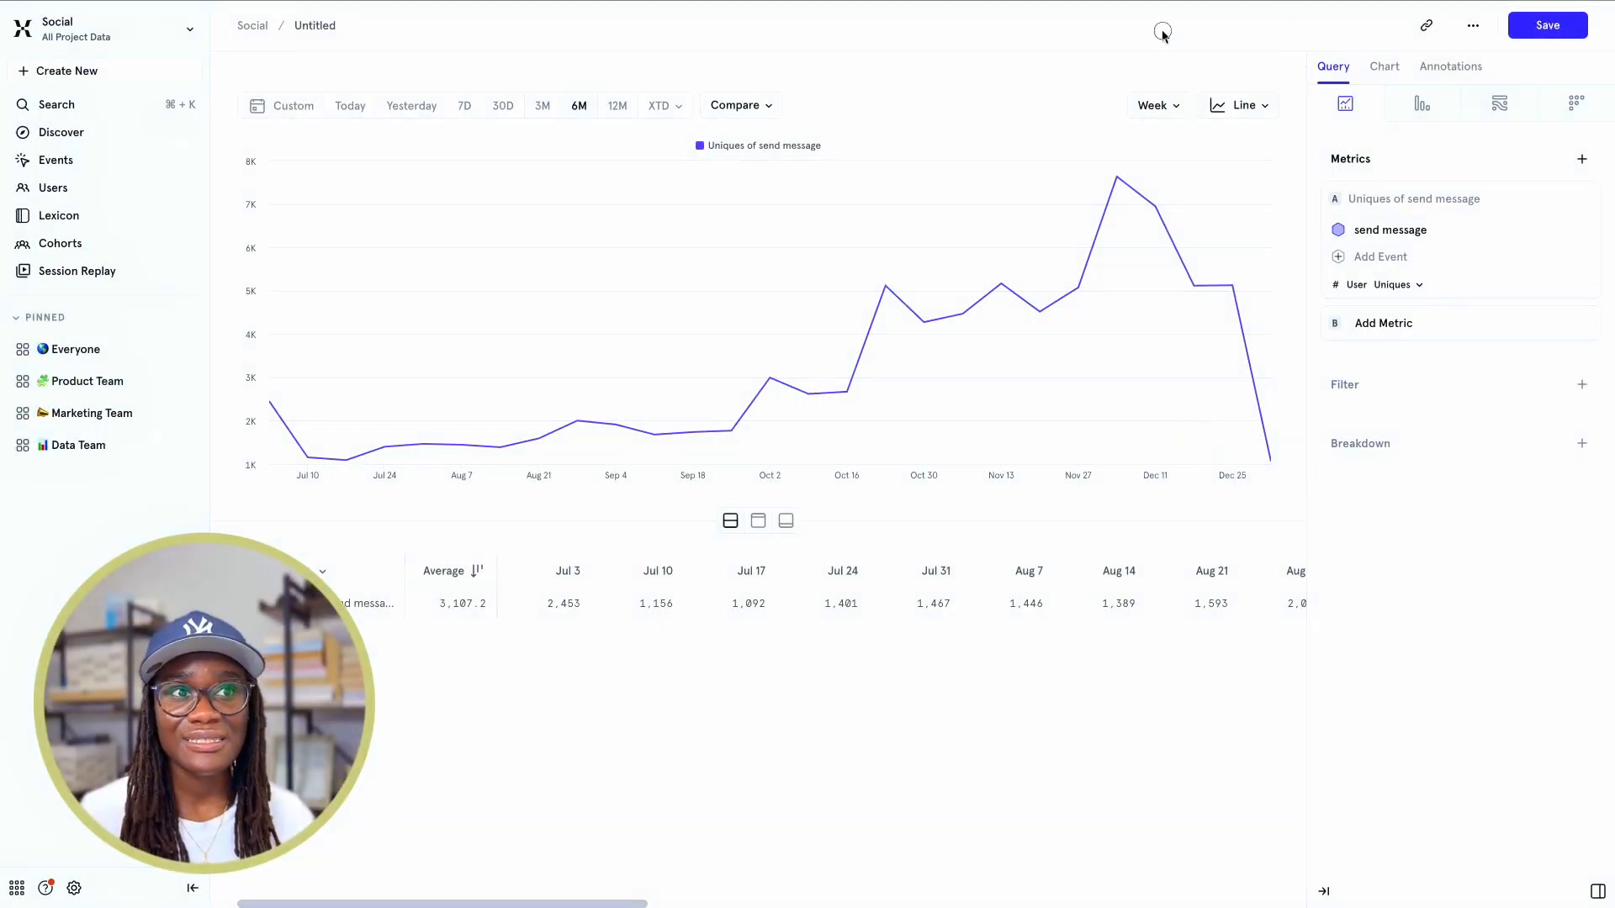
# Break the send message report down by Operating System
pyautogui.click(1397, 445)
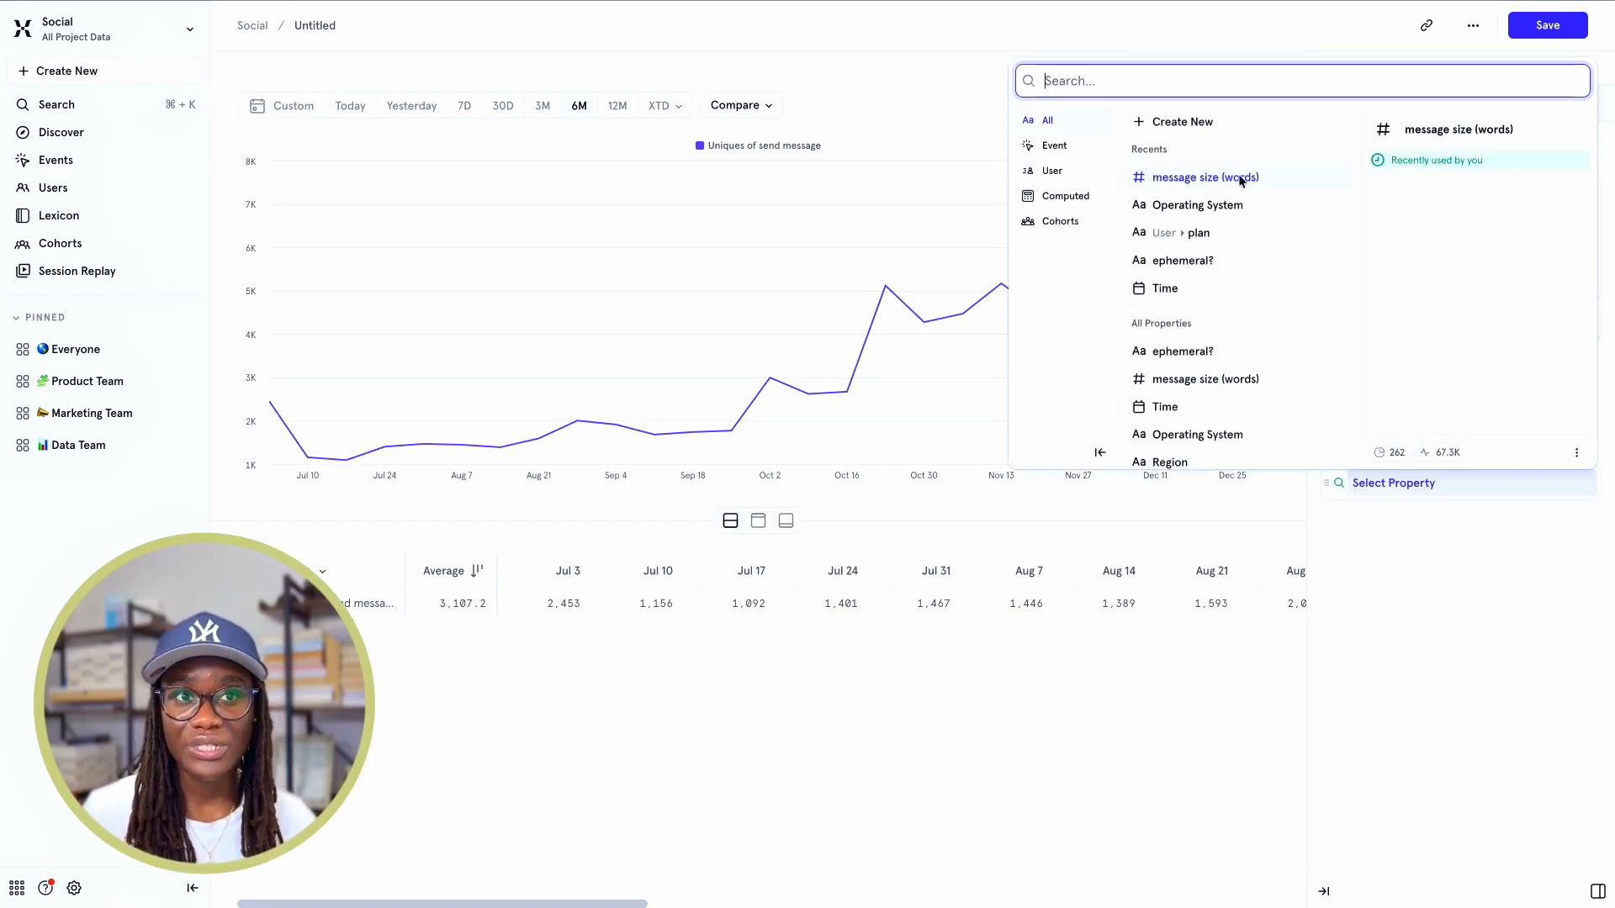
pyautogui.click(1238, 205)
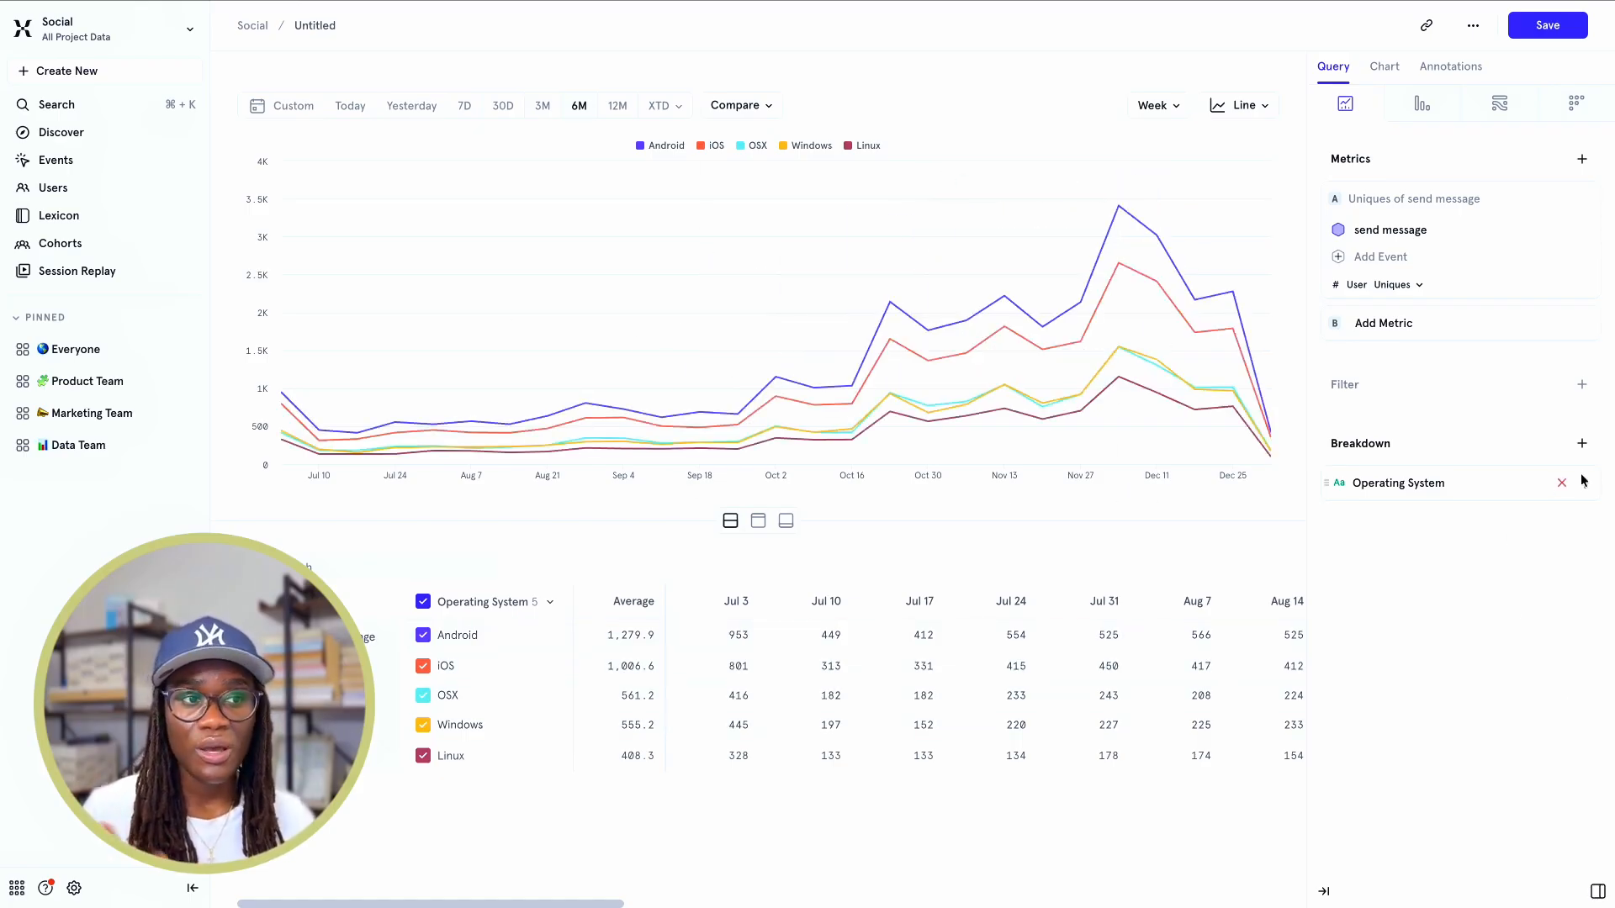
pyautogui.moveTo(949, 44)
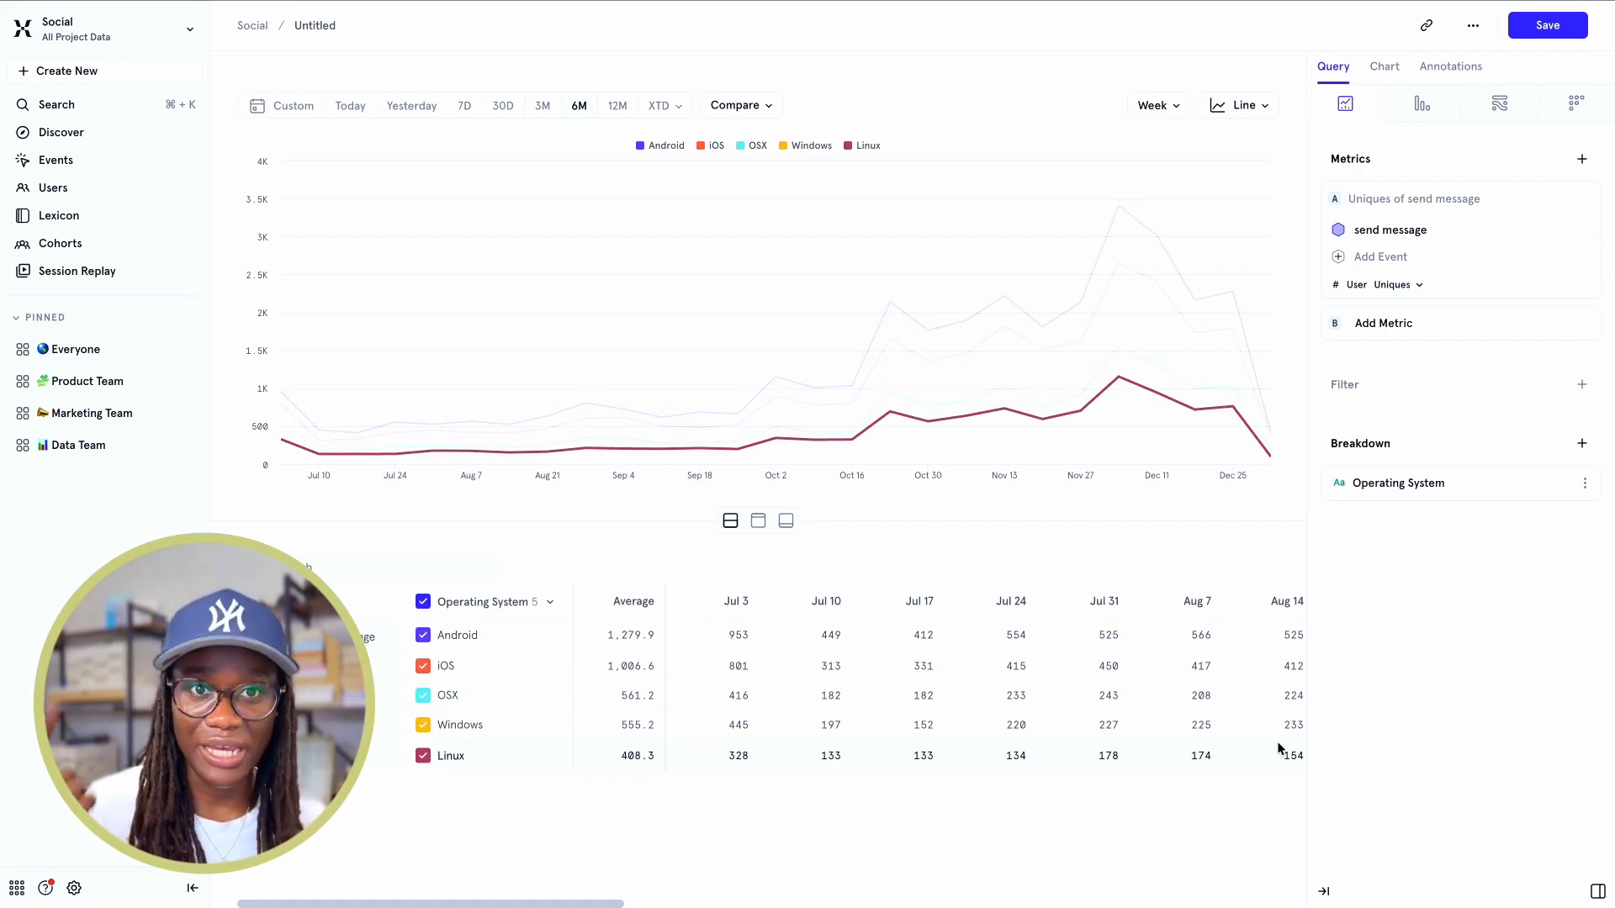
# Create a custom Operating System bucket that groups Android and iOS
pyautogui.click(1586, 485)
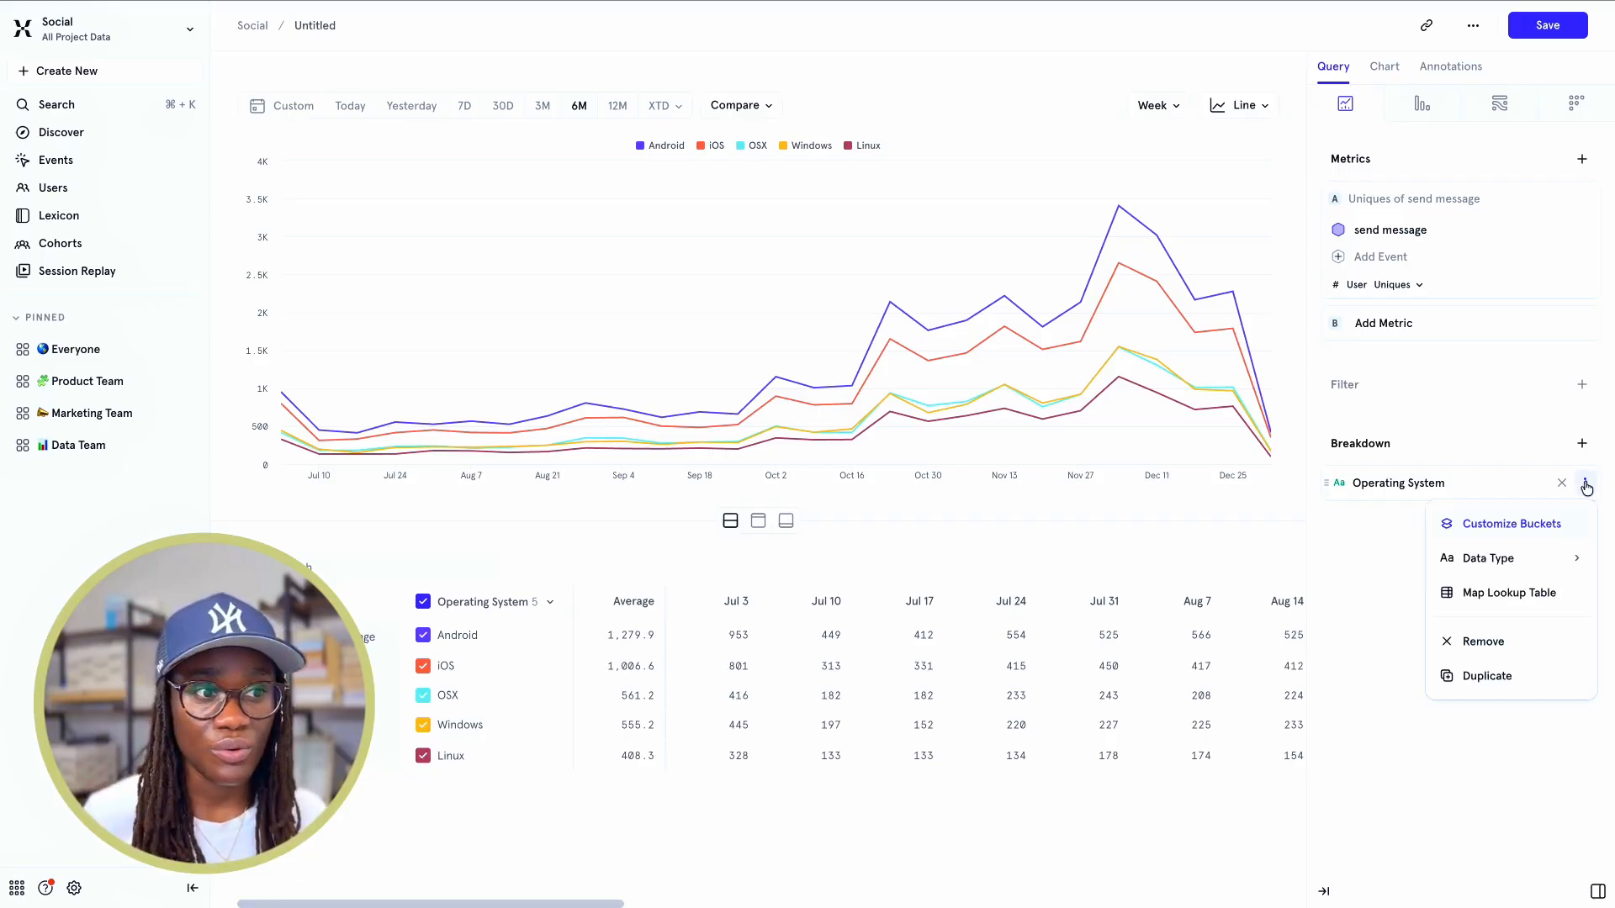
pyautogui.click(1529, 522)
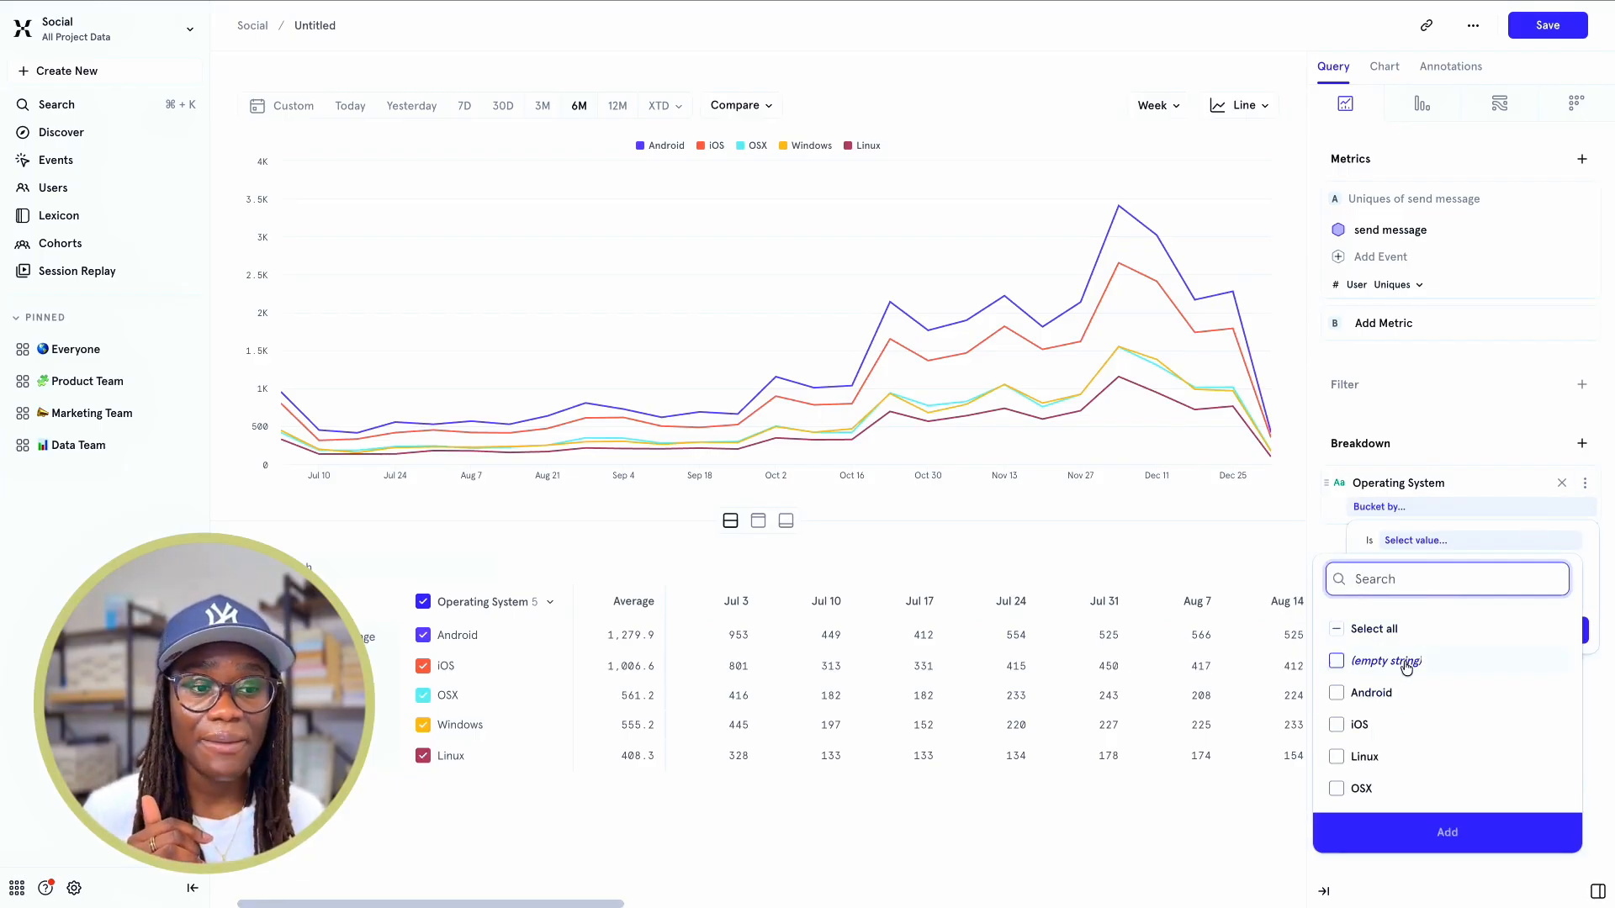
pyautogui.click(1371, 693)
pyautogui.click(1377, 734)
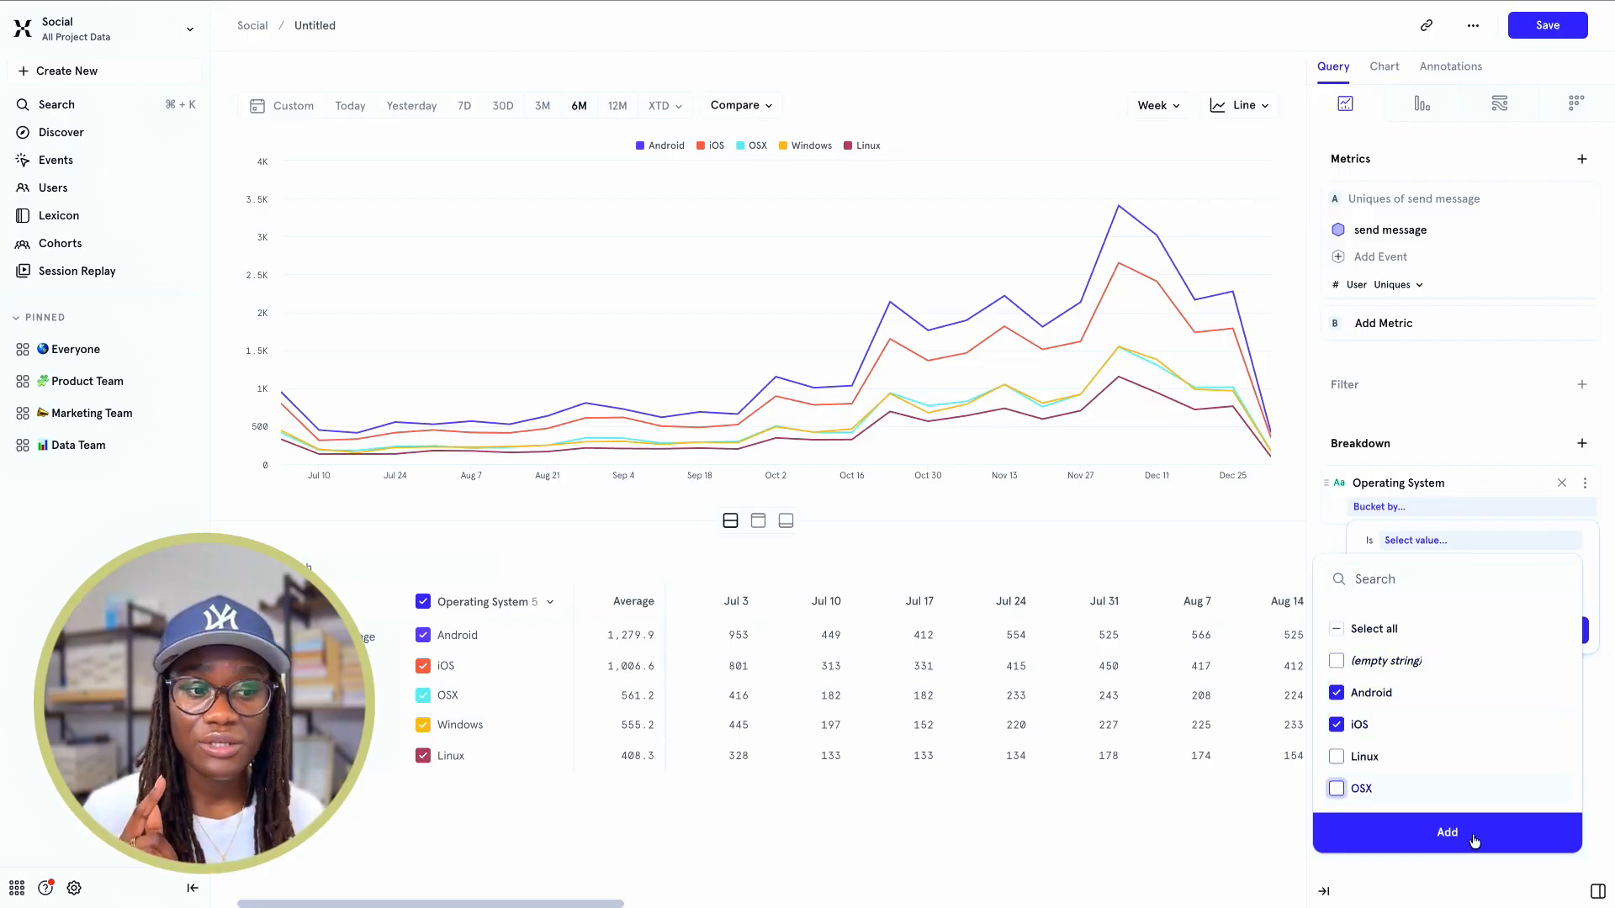
pyautogui.click(1470, 834)
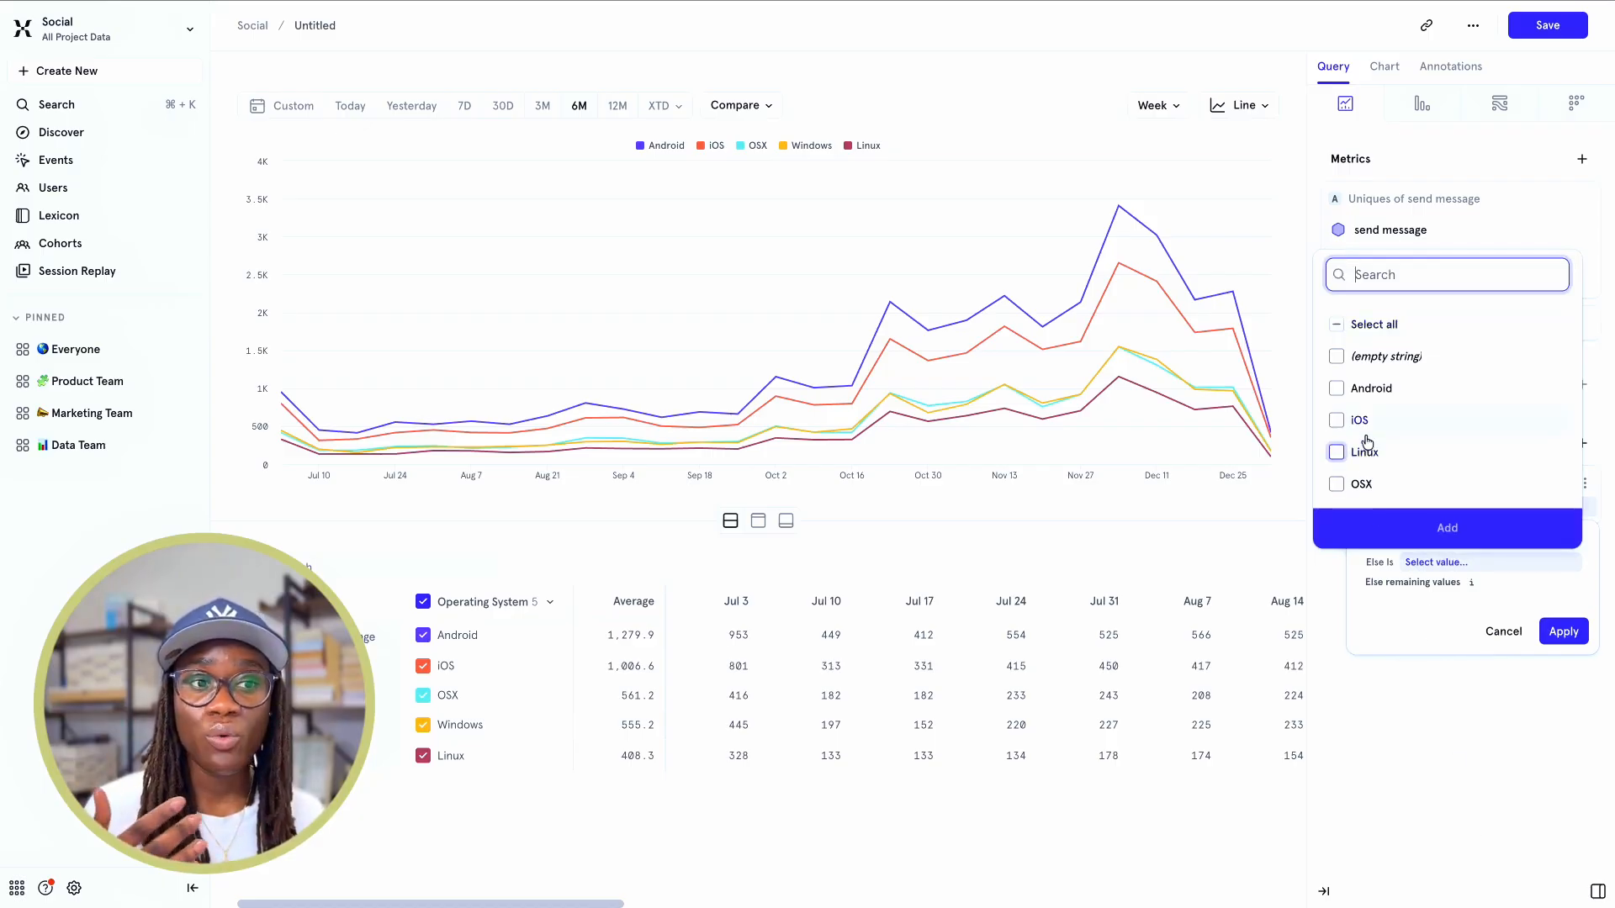
# Create a second Operating System bucket grouping Linux, OSX and Windows, and apply the custom buckets to the report
pyautogui.click(1336, 452)
pyautogui.click(1336, 483)
pyautogui.scroll(-2, 1420, 457)
pyautogui.click(1336, 478)
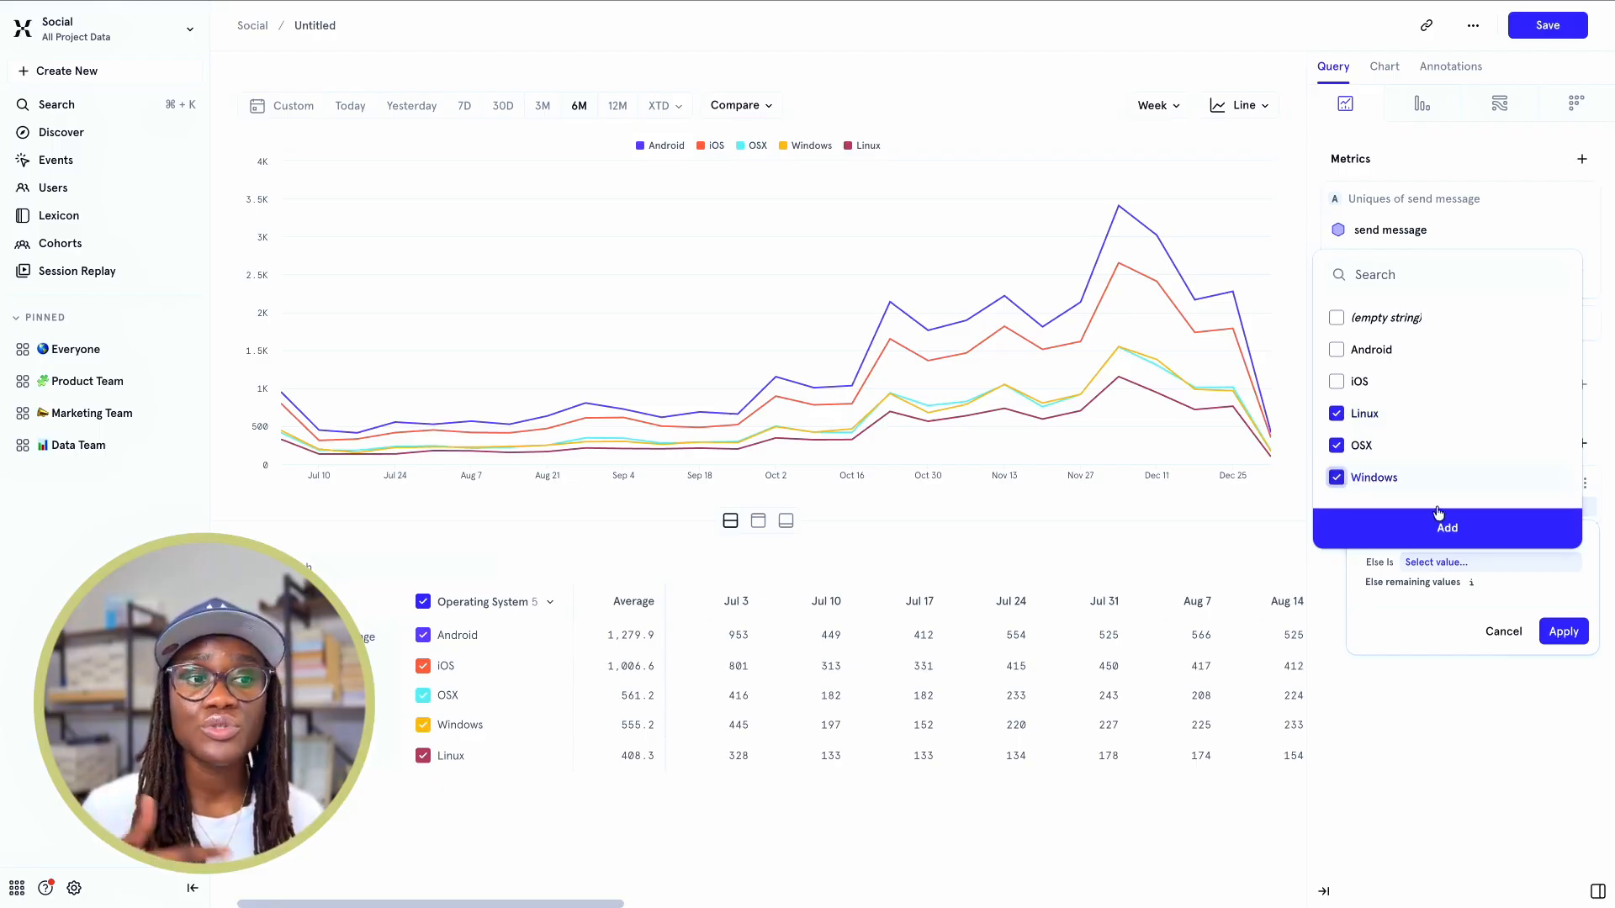
pyautogui.click(1447, 527)
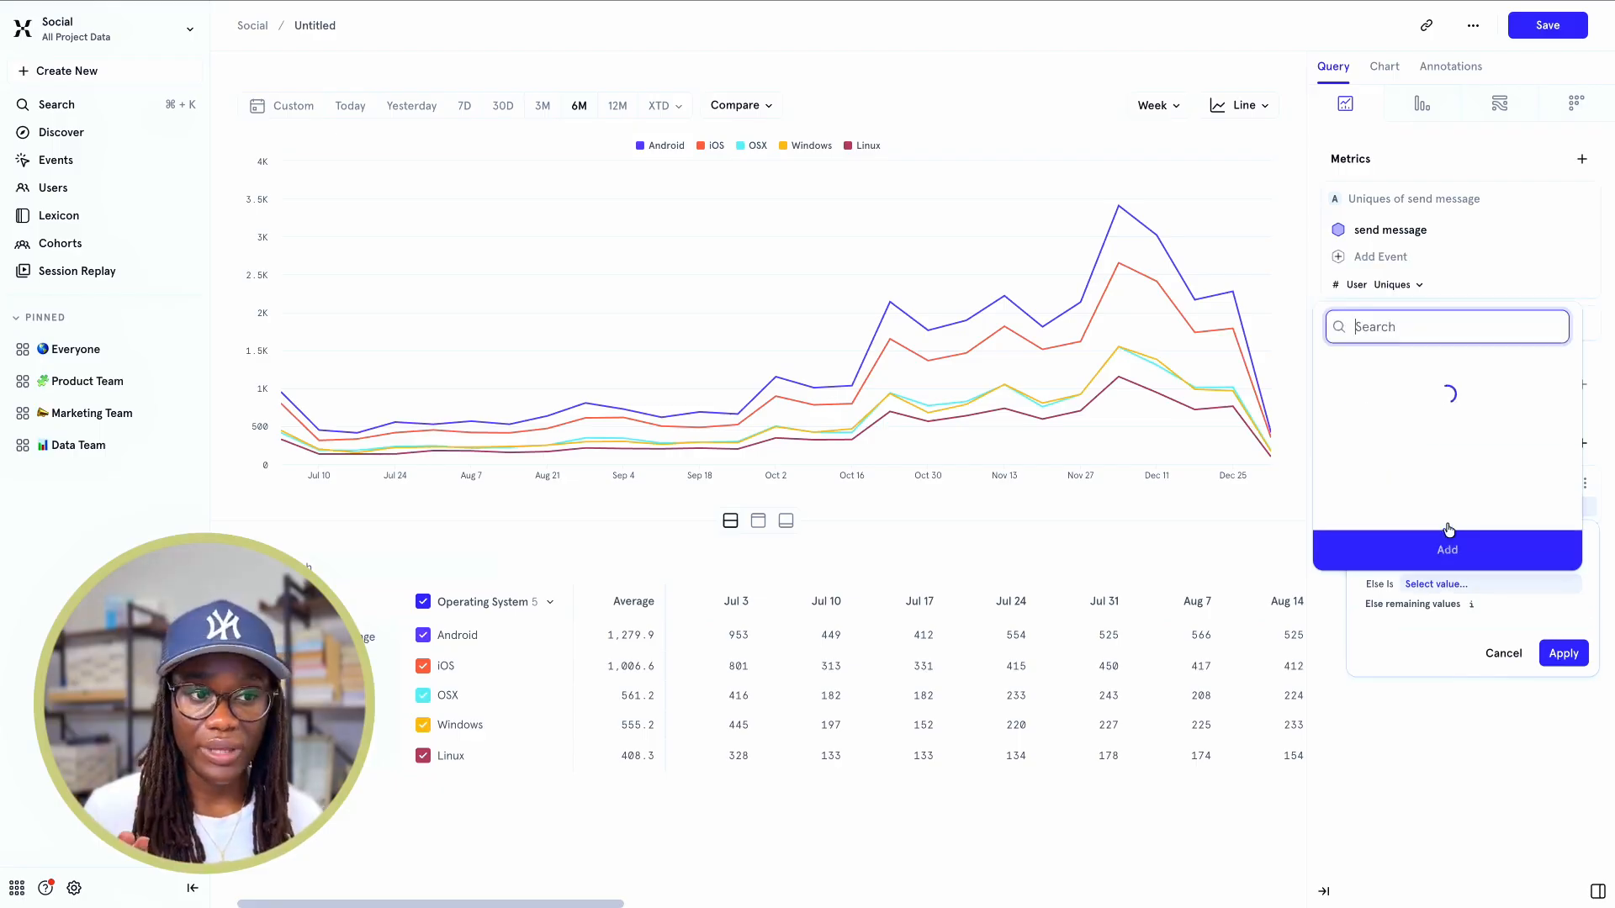
pyautogui.click(1562, 652)
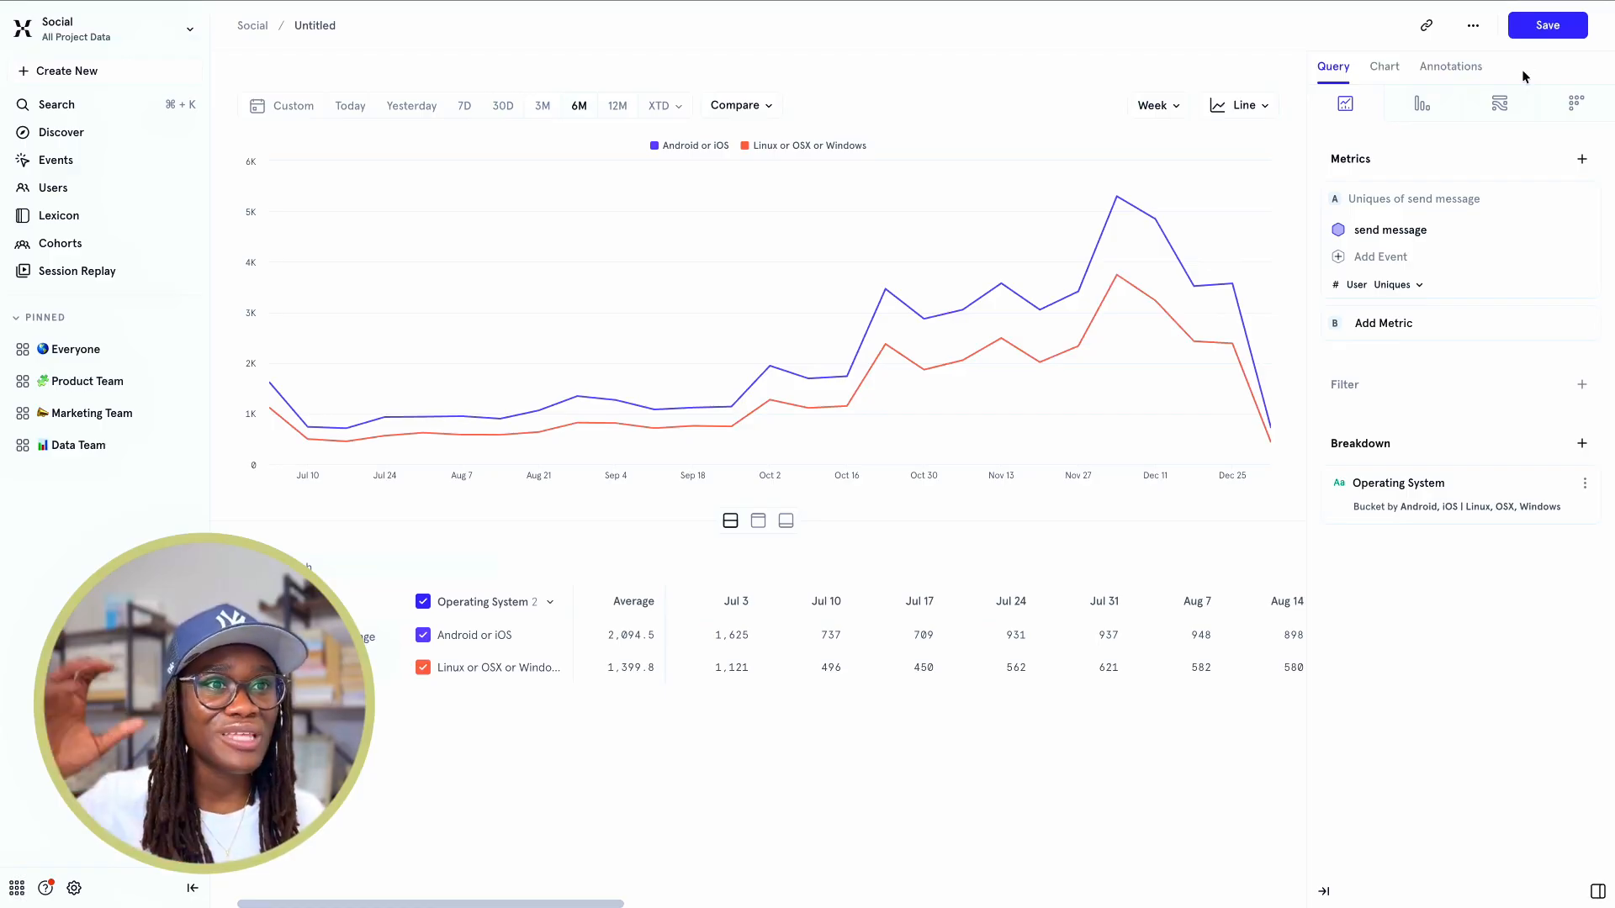
# Compare the weekly send message uniques of the mobile bucket with the desktop bucket in the chart and table
pyautogui.moveTo(1149, 238)
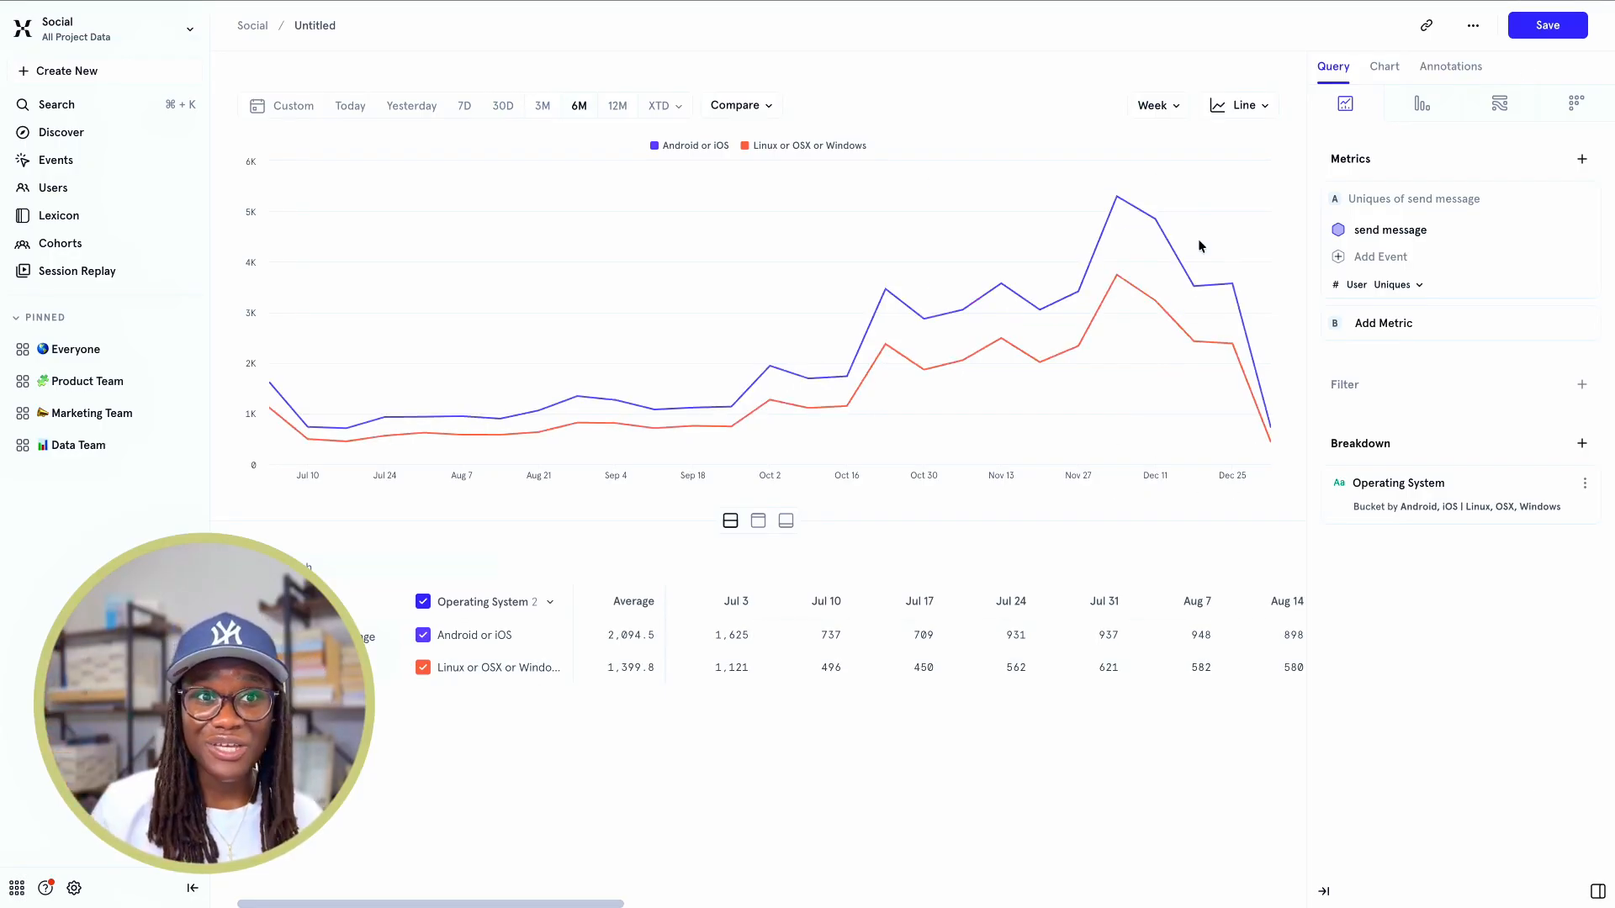
pyautogui.moveTo(506, 423)
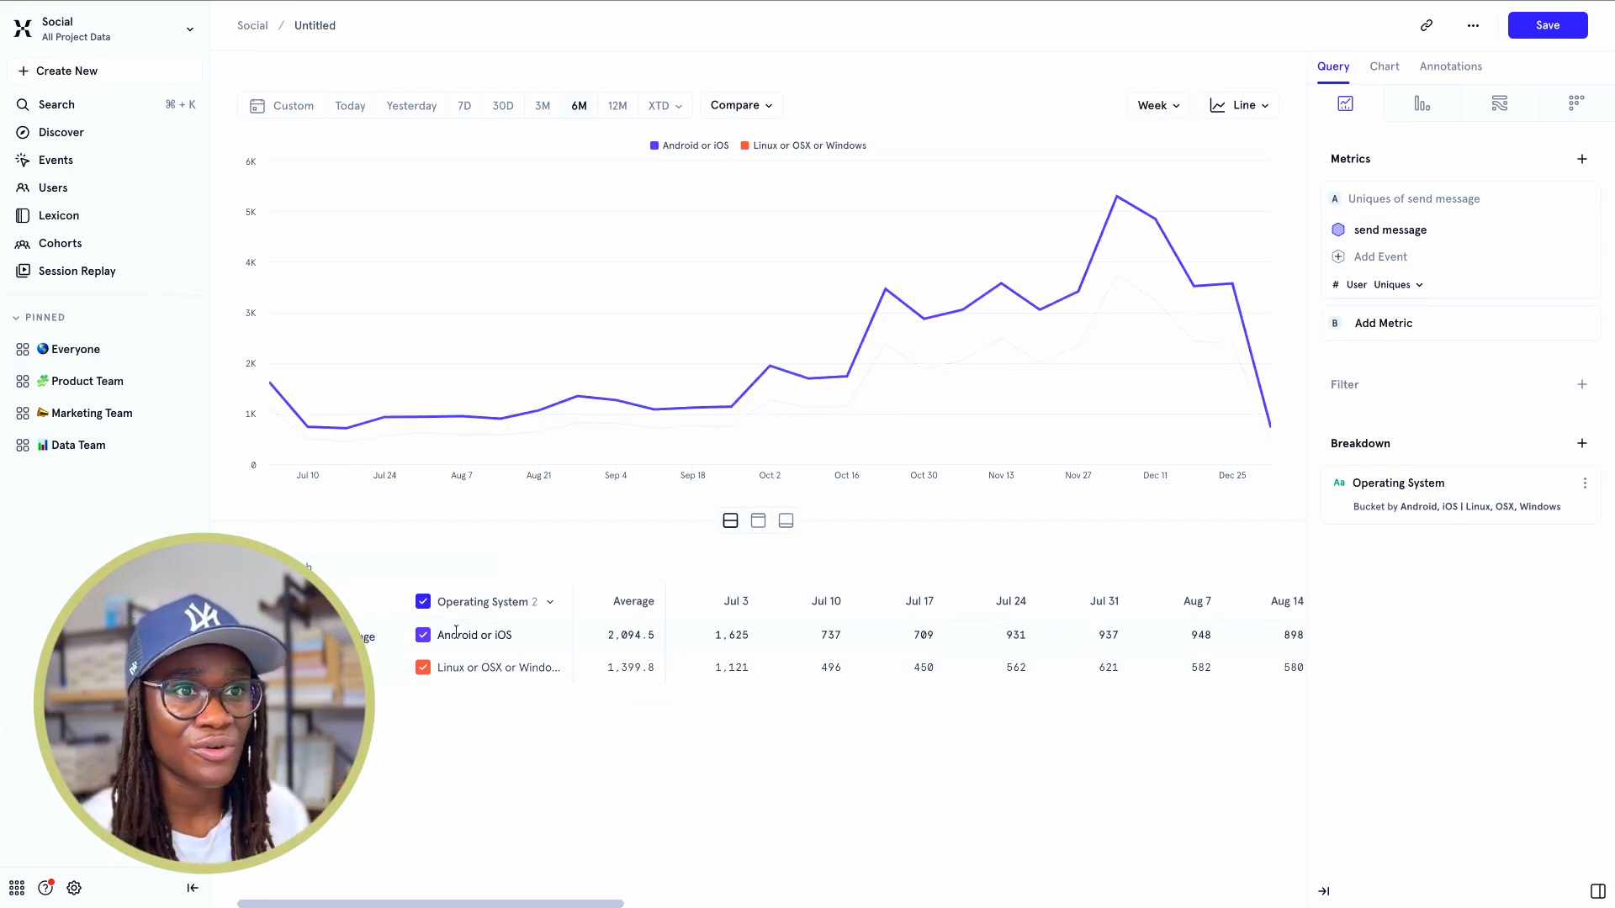
pyautogui.moveTo(1186, 265)
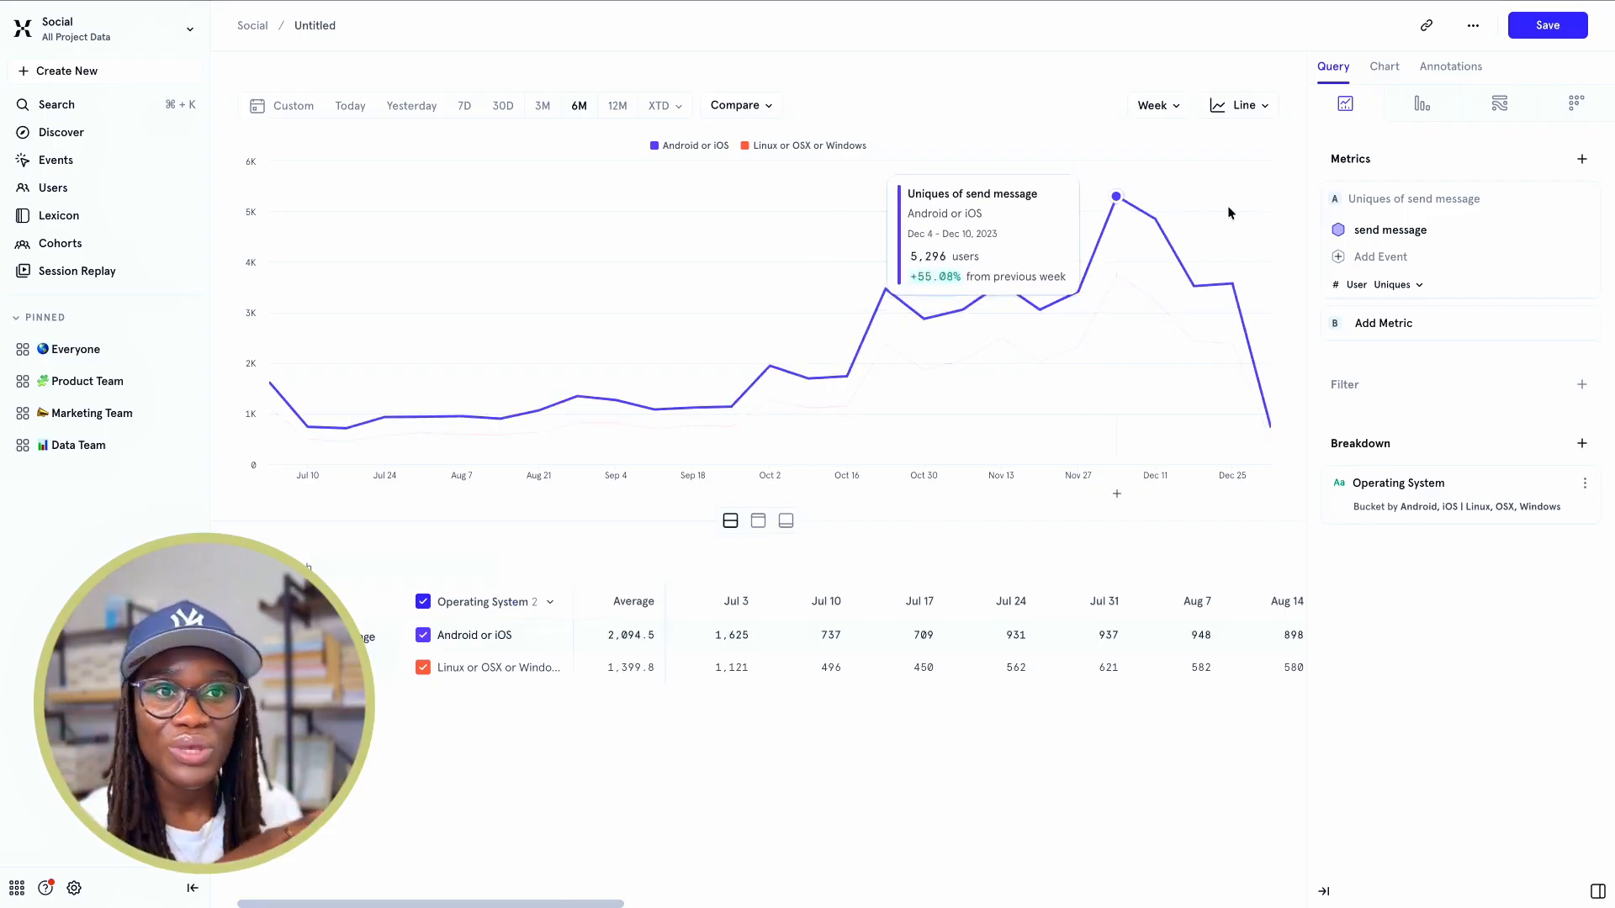
pyautogui.moveTo(1181, 343)
pyautogui.moveTo(1230, 352)
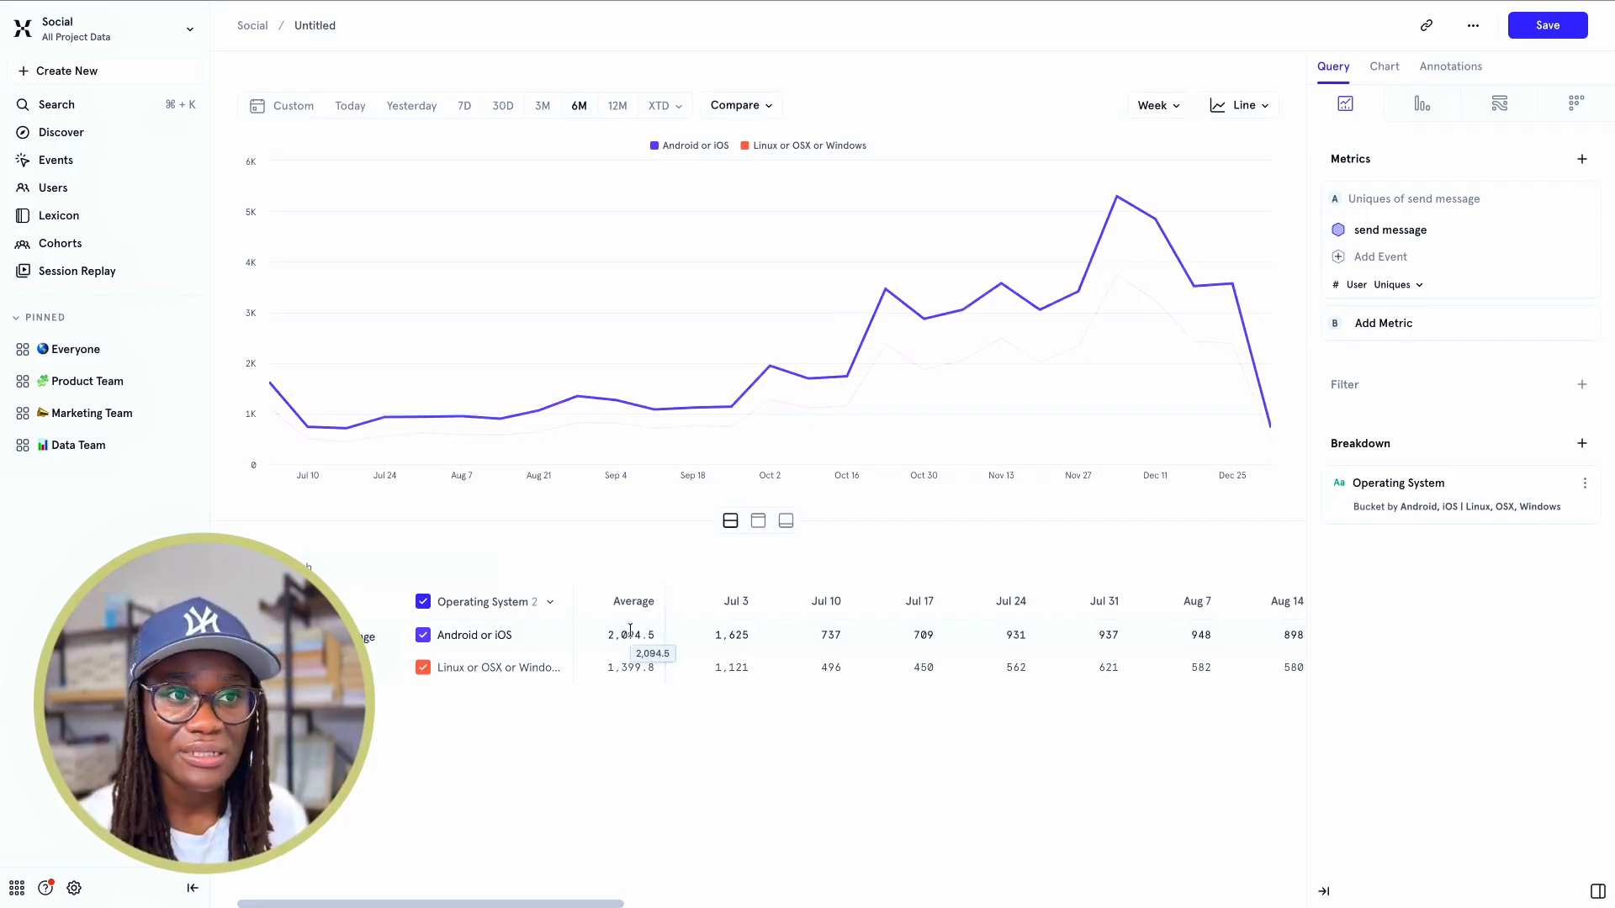
pyautogui.moveTo(1151, 307)
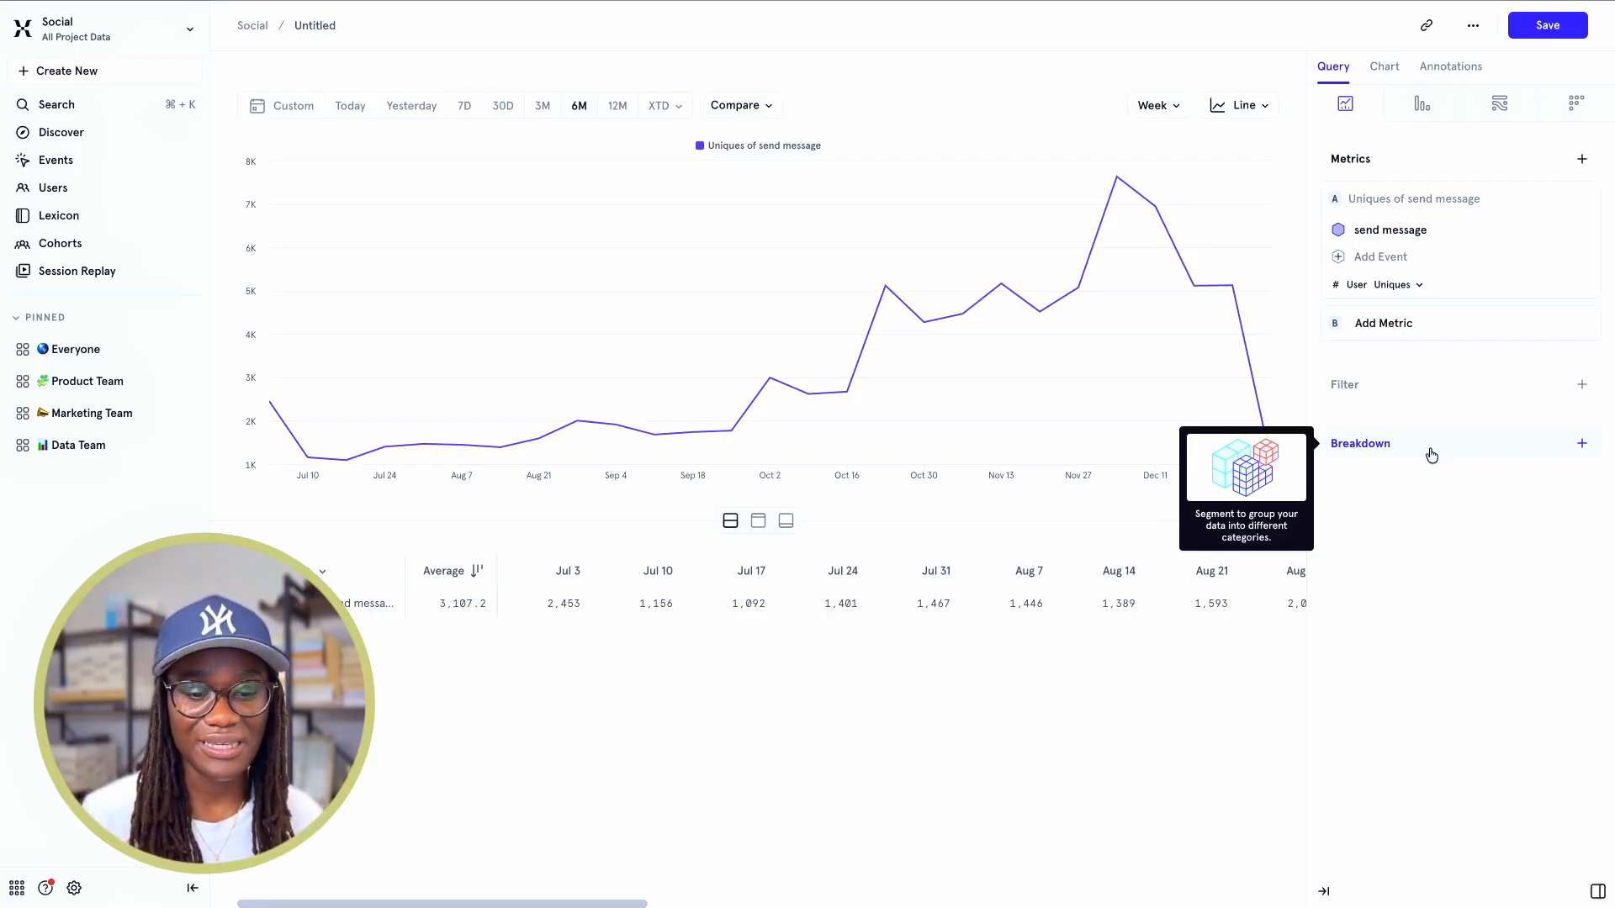
# Break the send message report down by the user property age
pyautogui.click(1431, 455)
pyautogui.click(1489, 676)
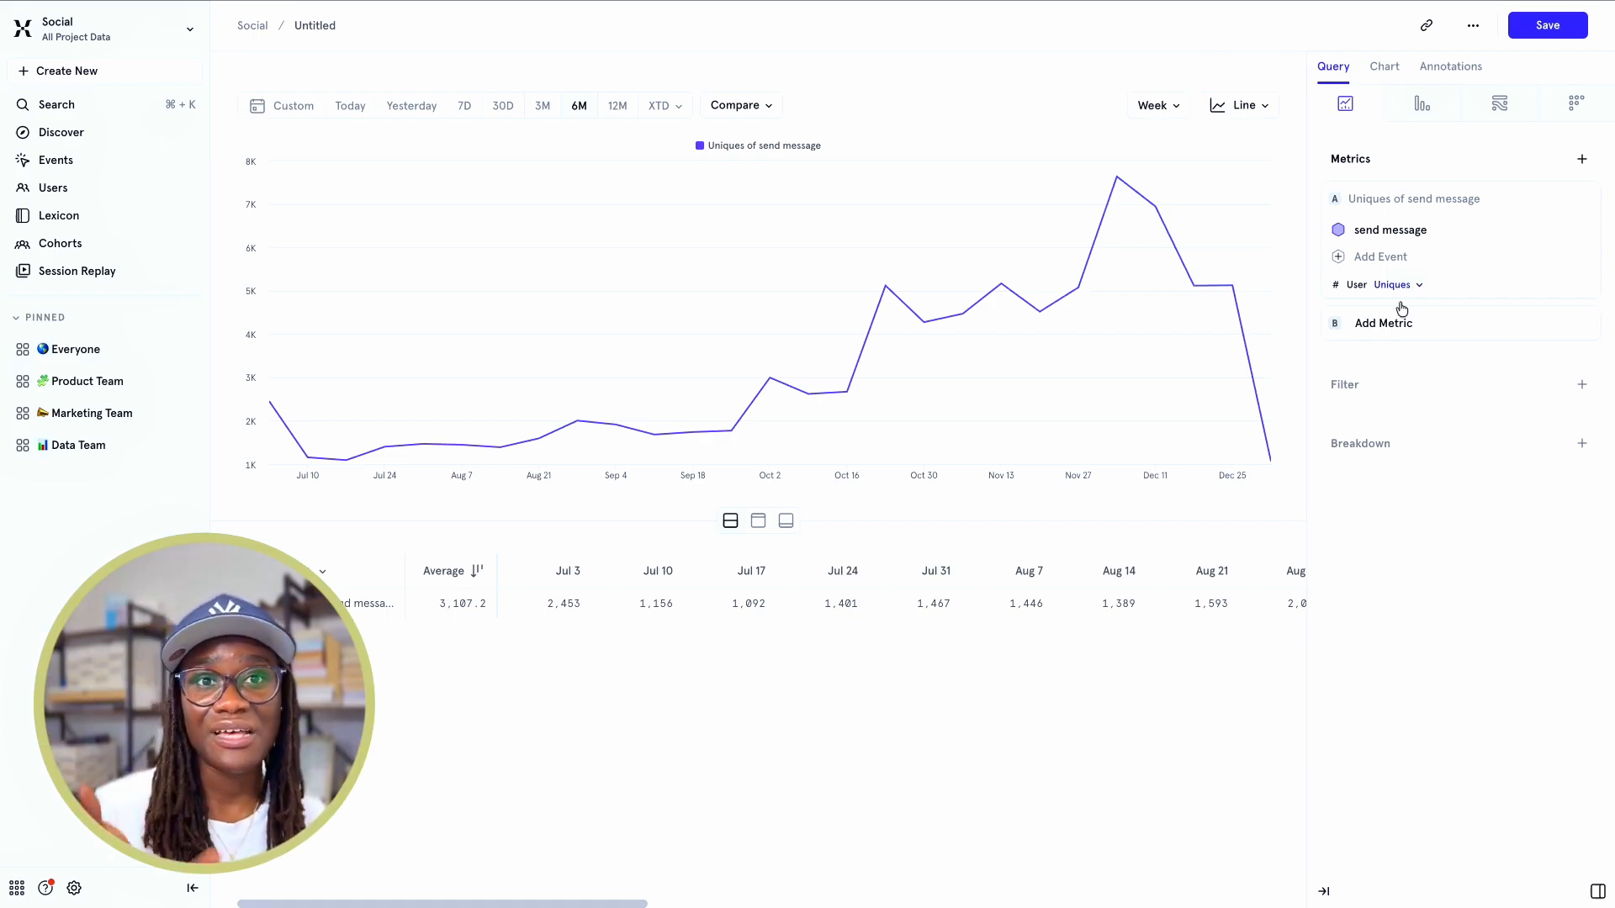
pyautogui.click(1386, 447)
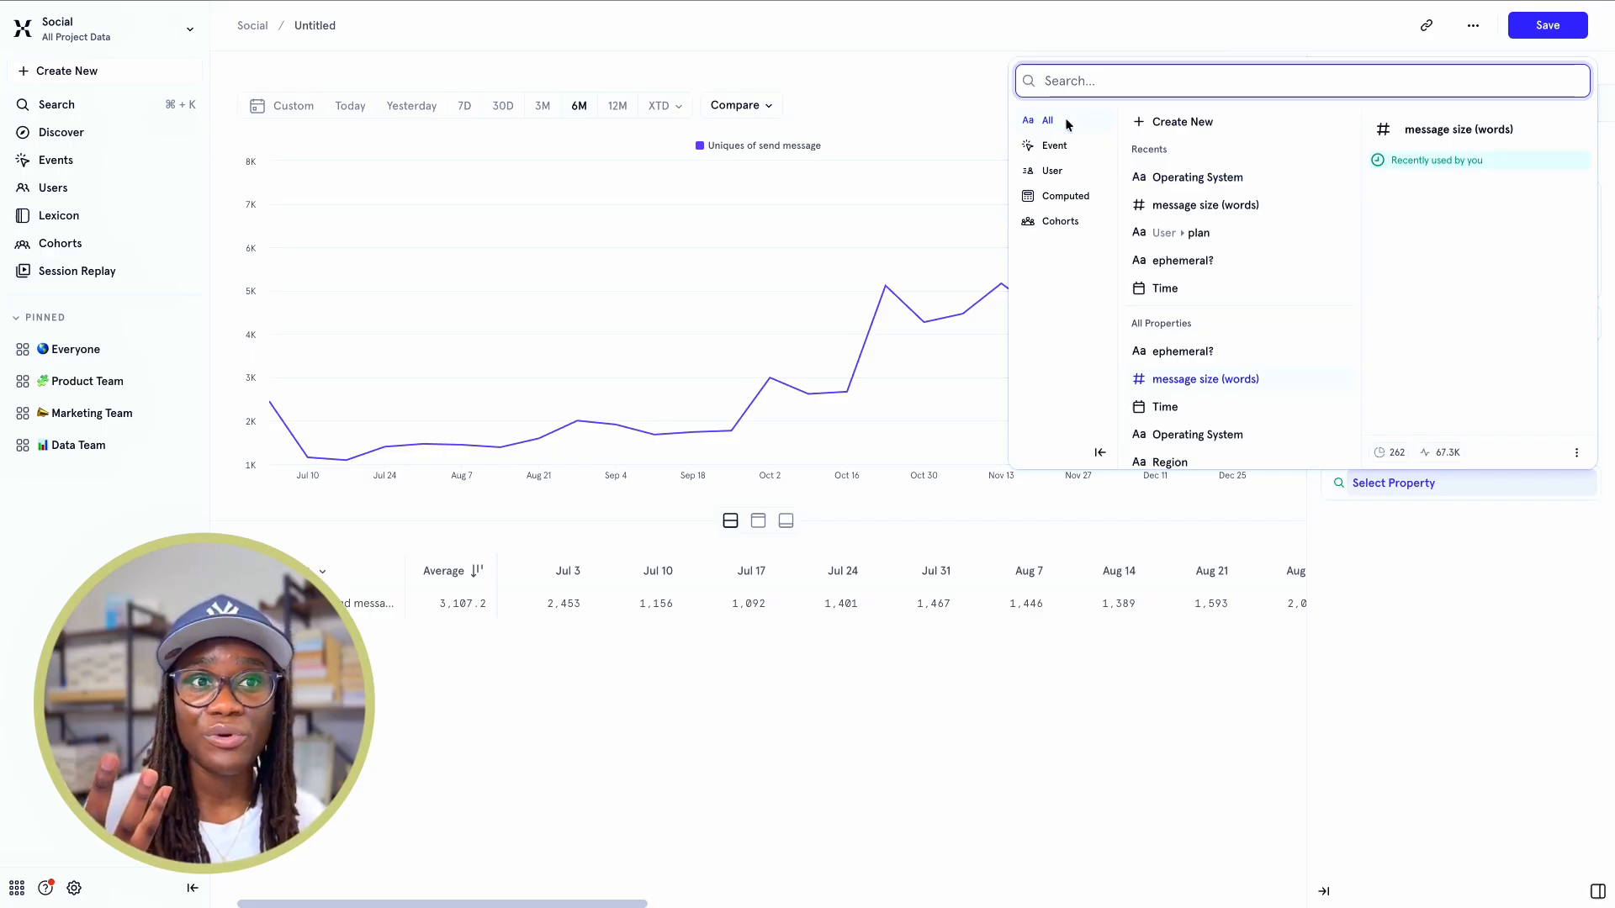
pyautogui.click(1070, 175)
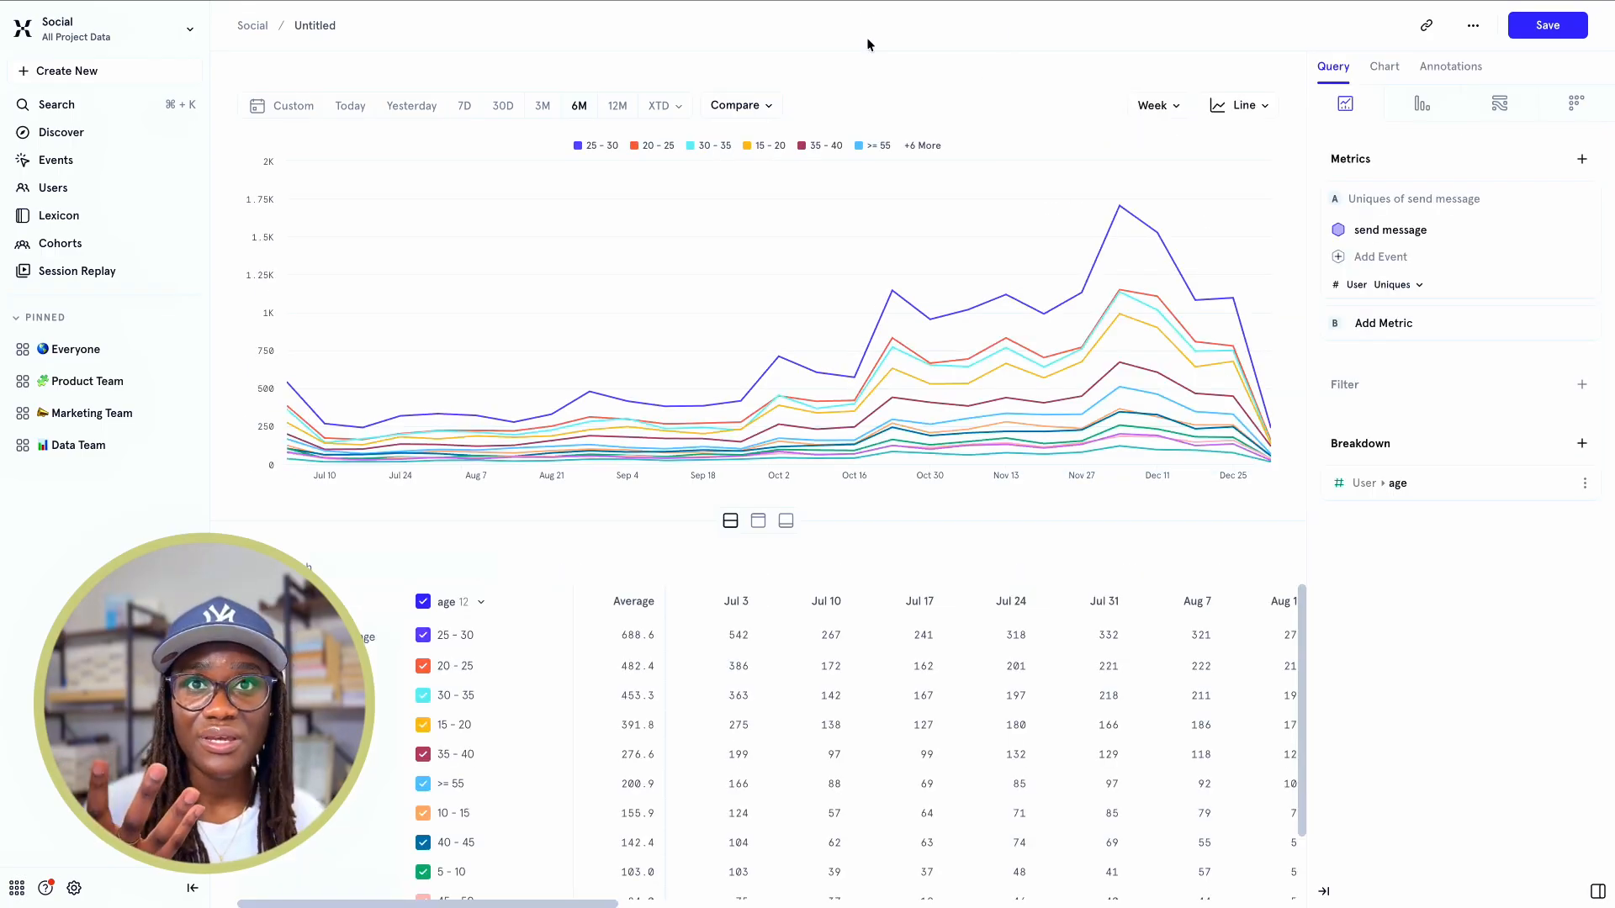
pyautogui.click(1089, 42)
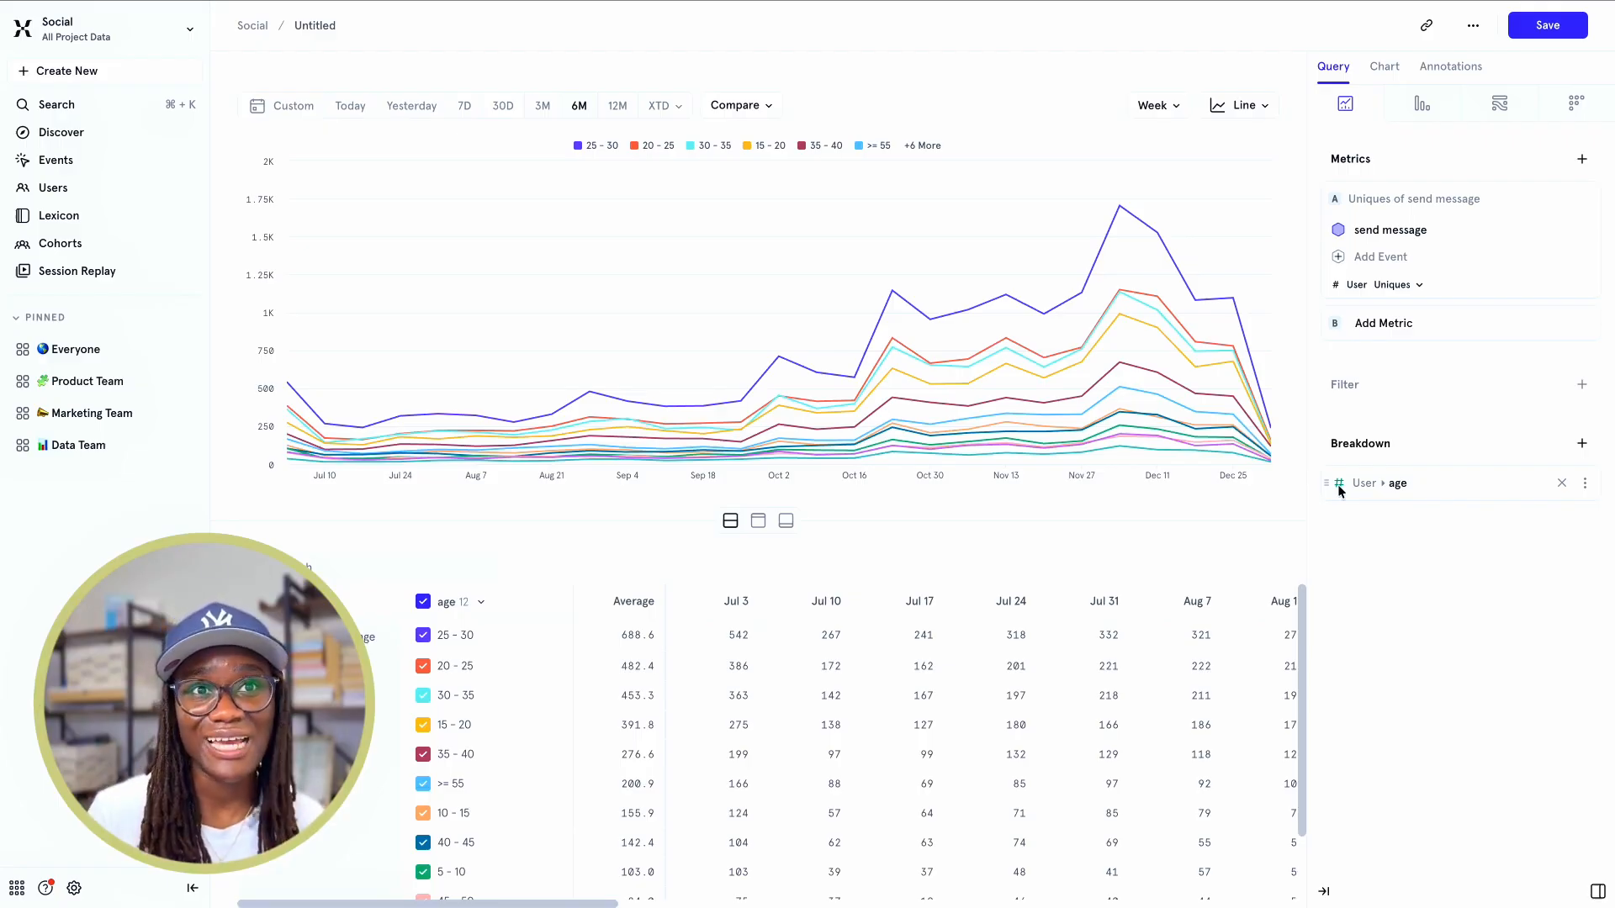
# Change the age breakdown's data type to String and look through the individual age rows in the table
pyautogui.click(1585, 486)
pyautogui.moveTo(1539, 557)
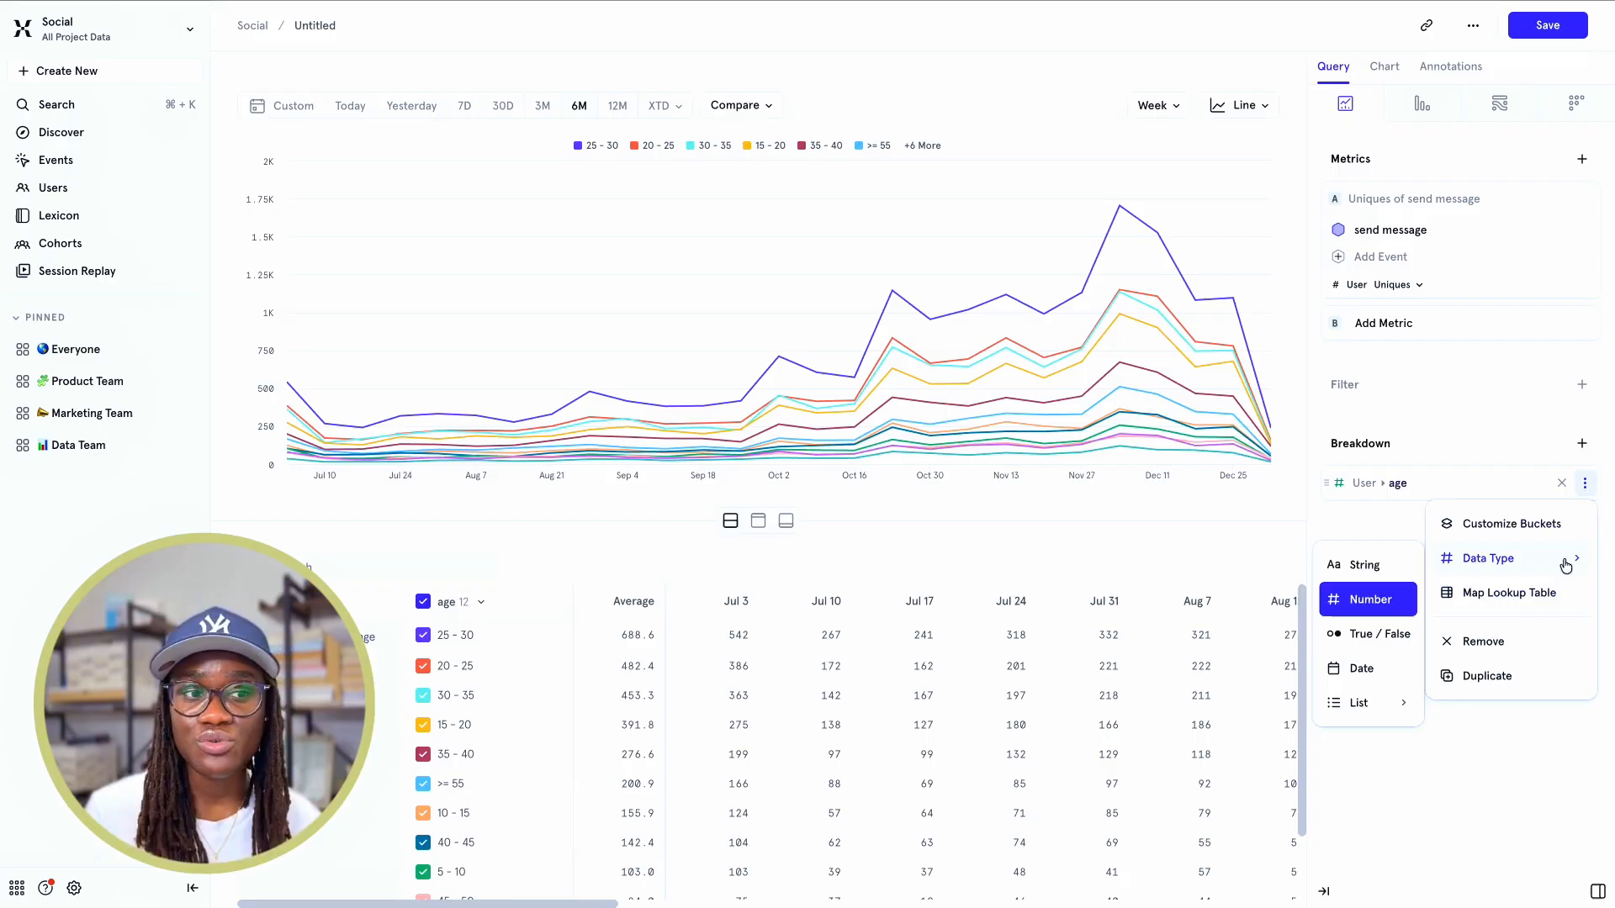
pyautogui.click(1366, 567)
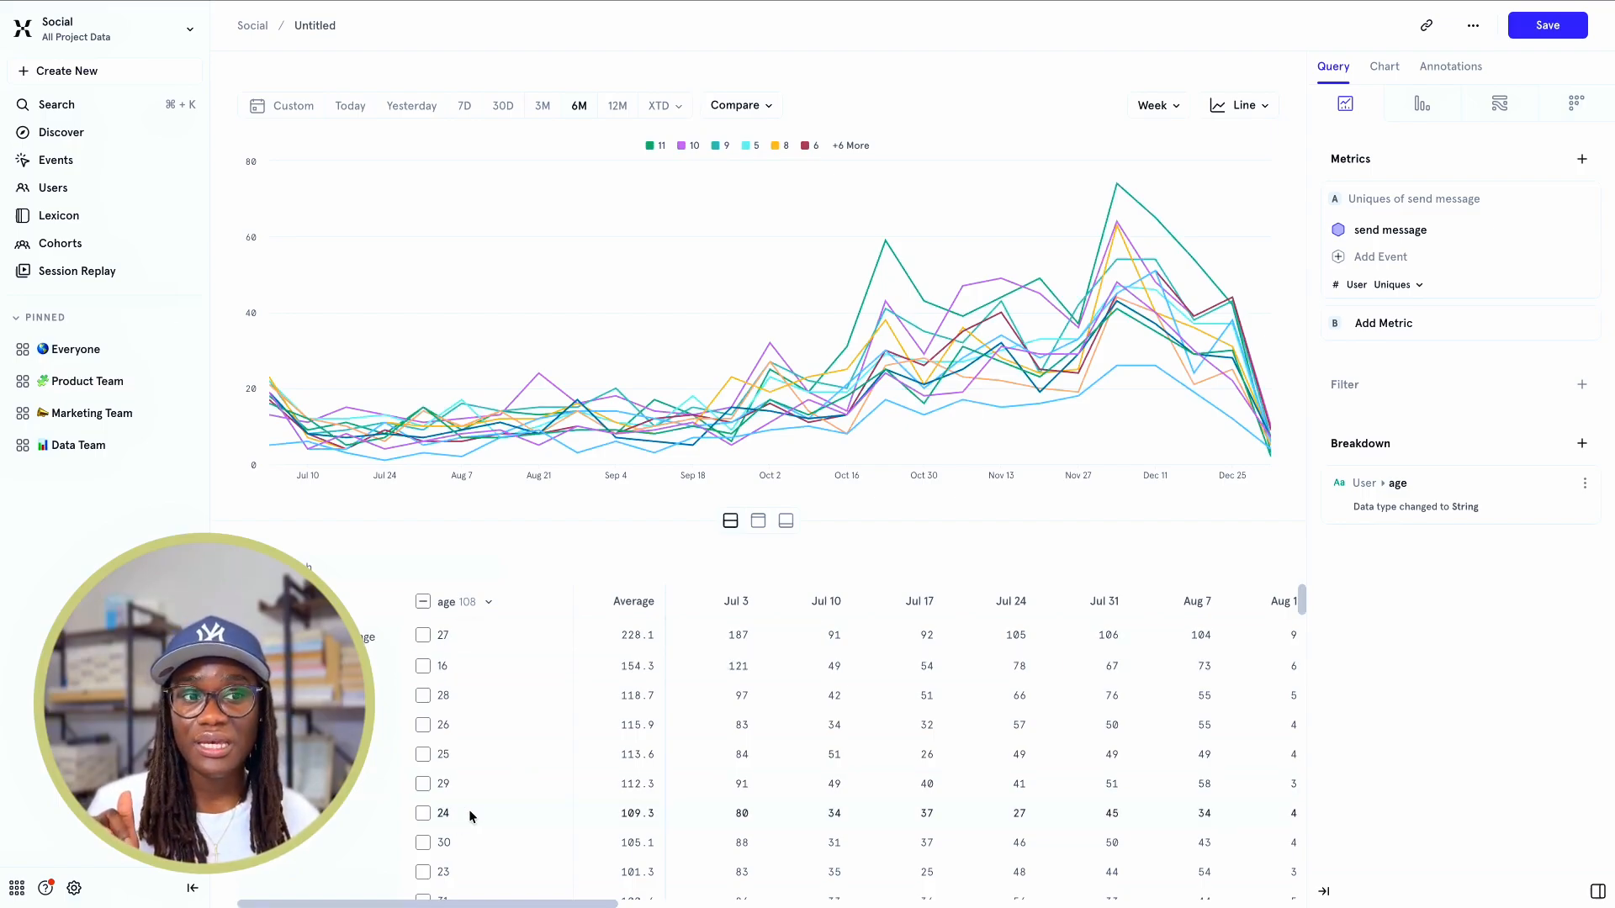
pyautogui.scroll(-3, 474, 806)
pyautogui.scroll(3, 473, 806)
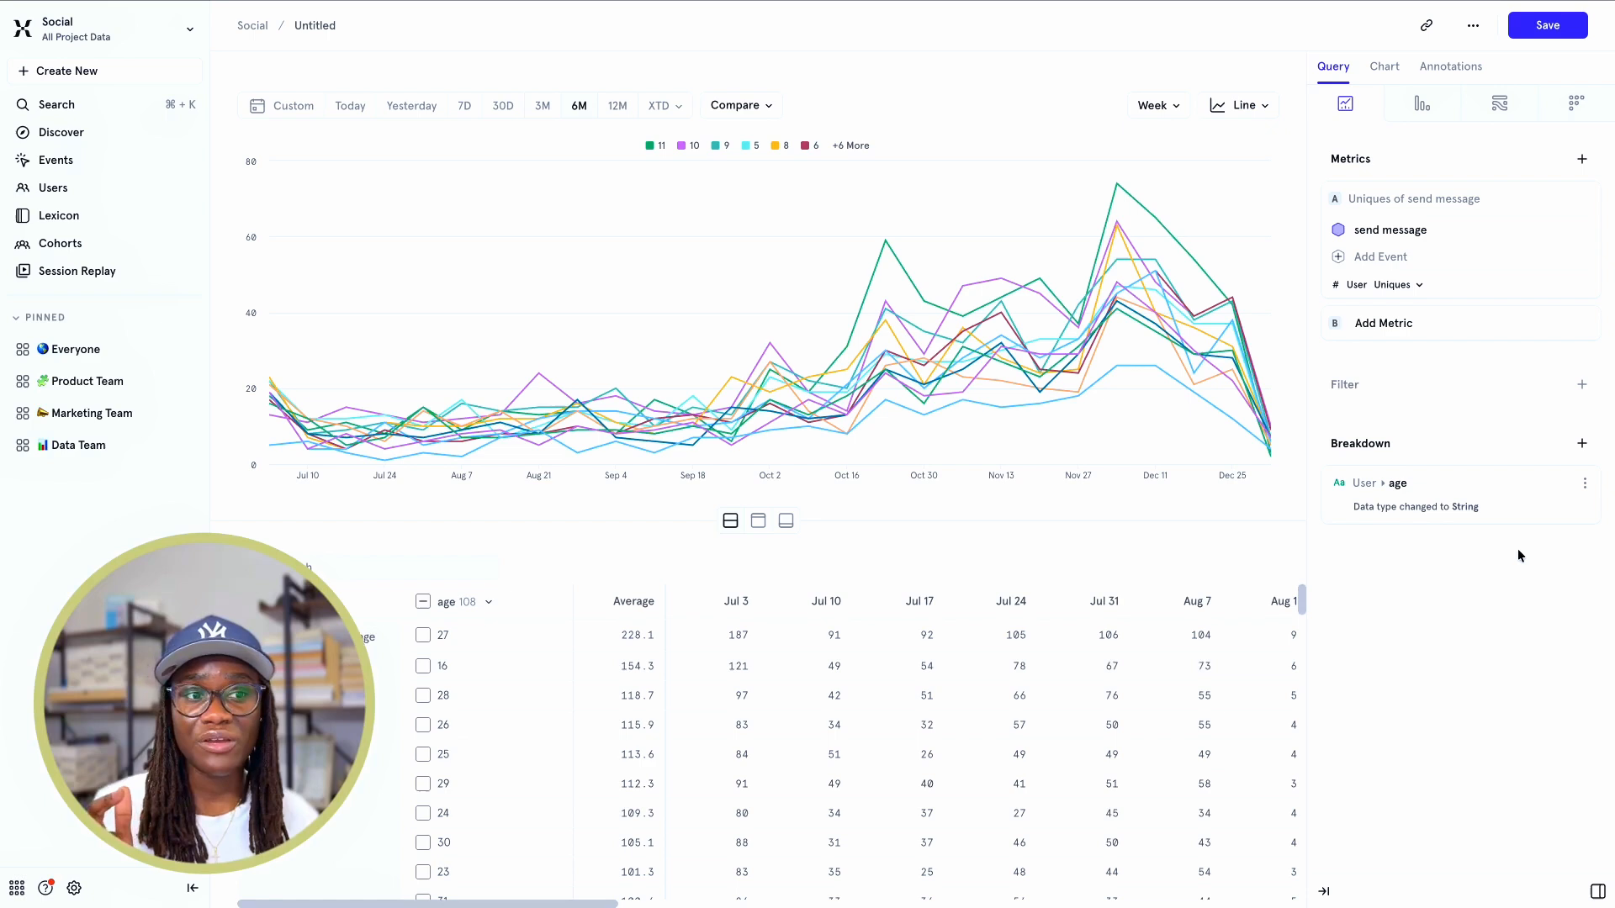
# Start a custom bucket for the age breakdown and select the value 10
pyautogui.click(1586, 483)
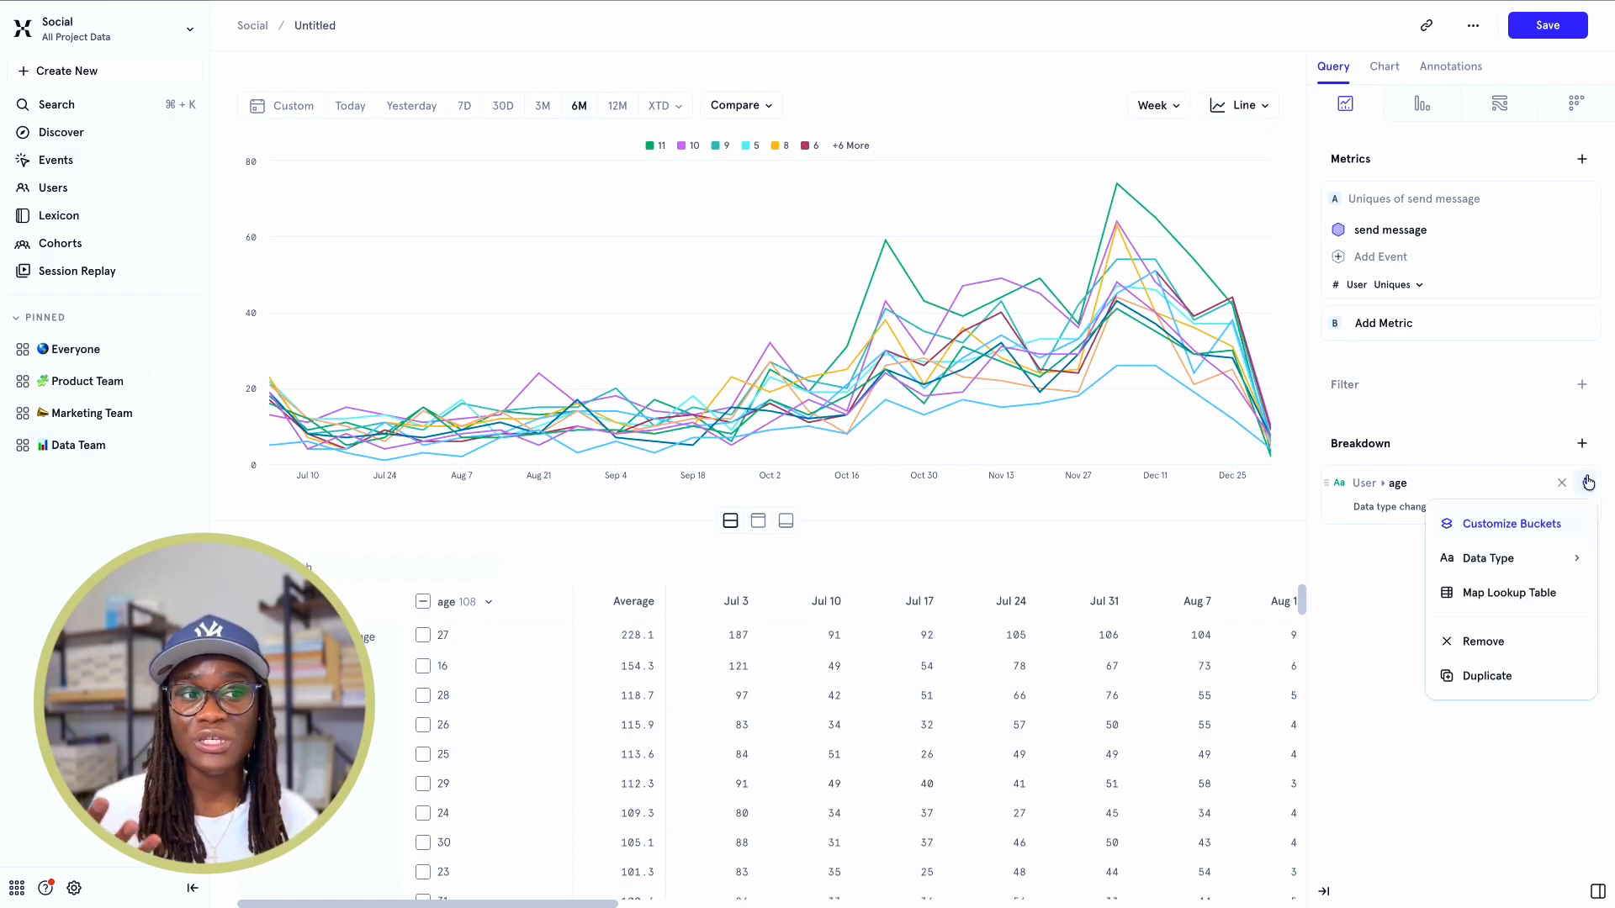
pyautogui.click(1570, 527)
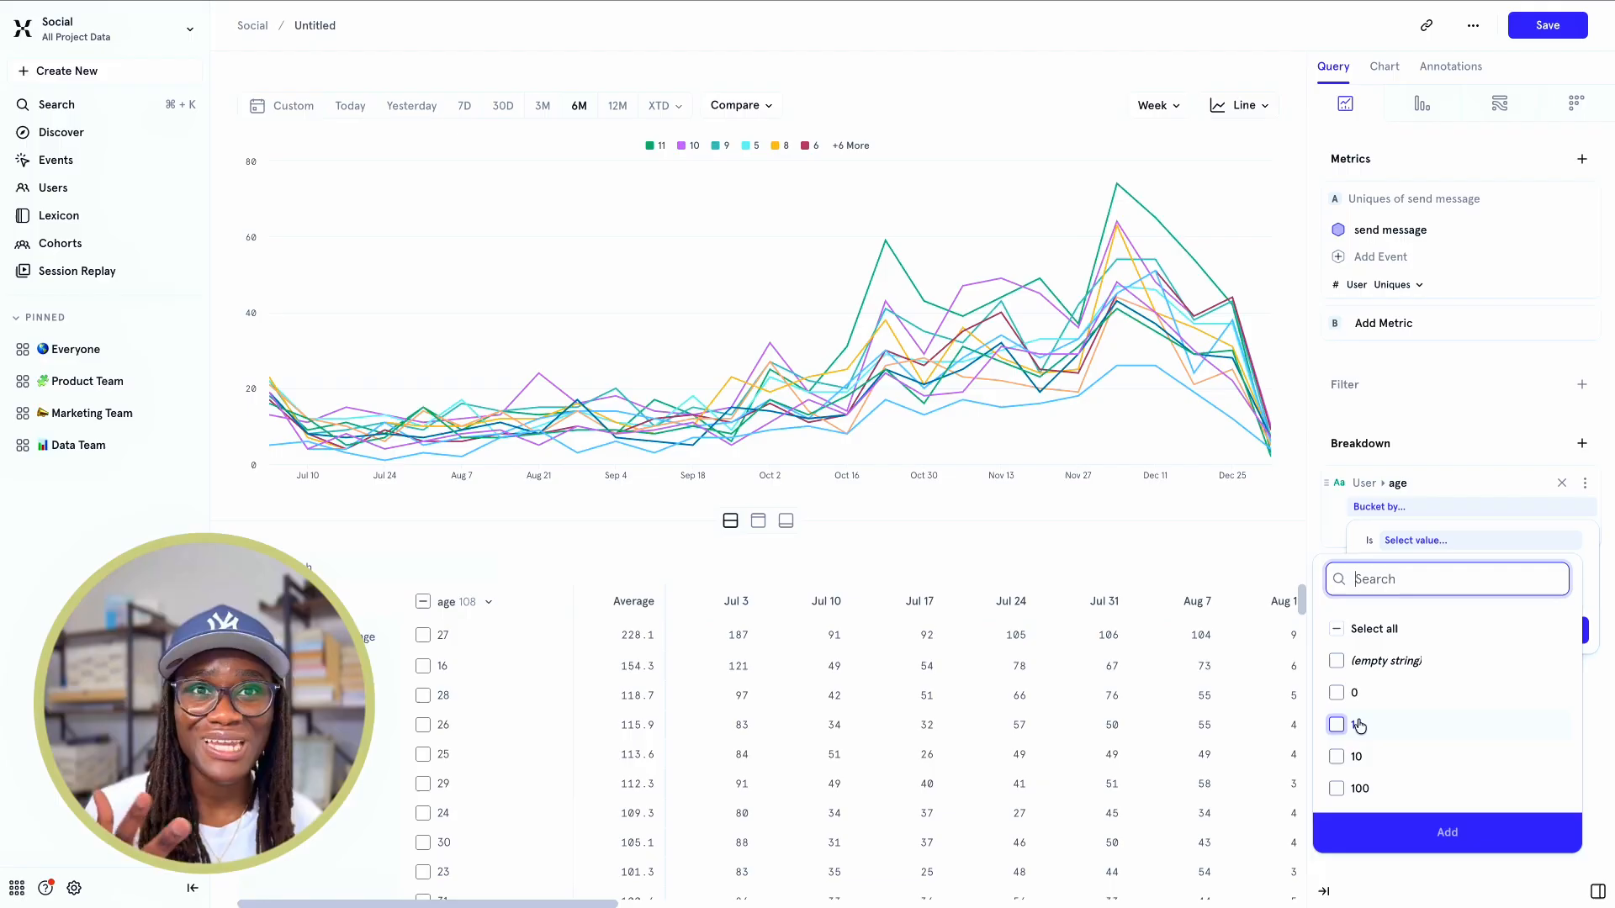
pyautogui.scroll(-1, 1415, 728)
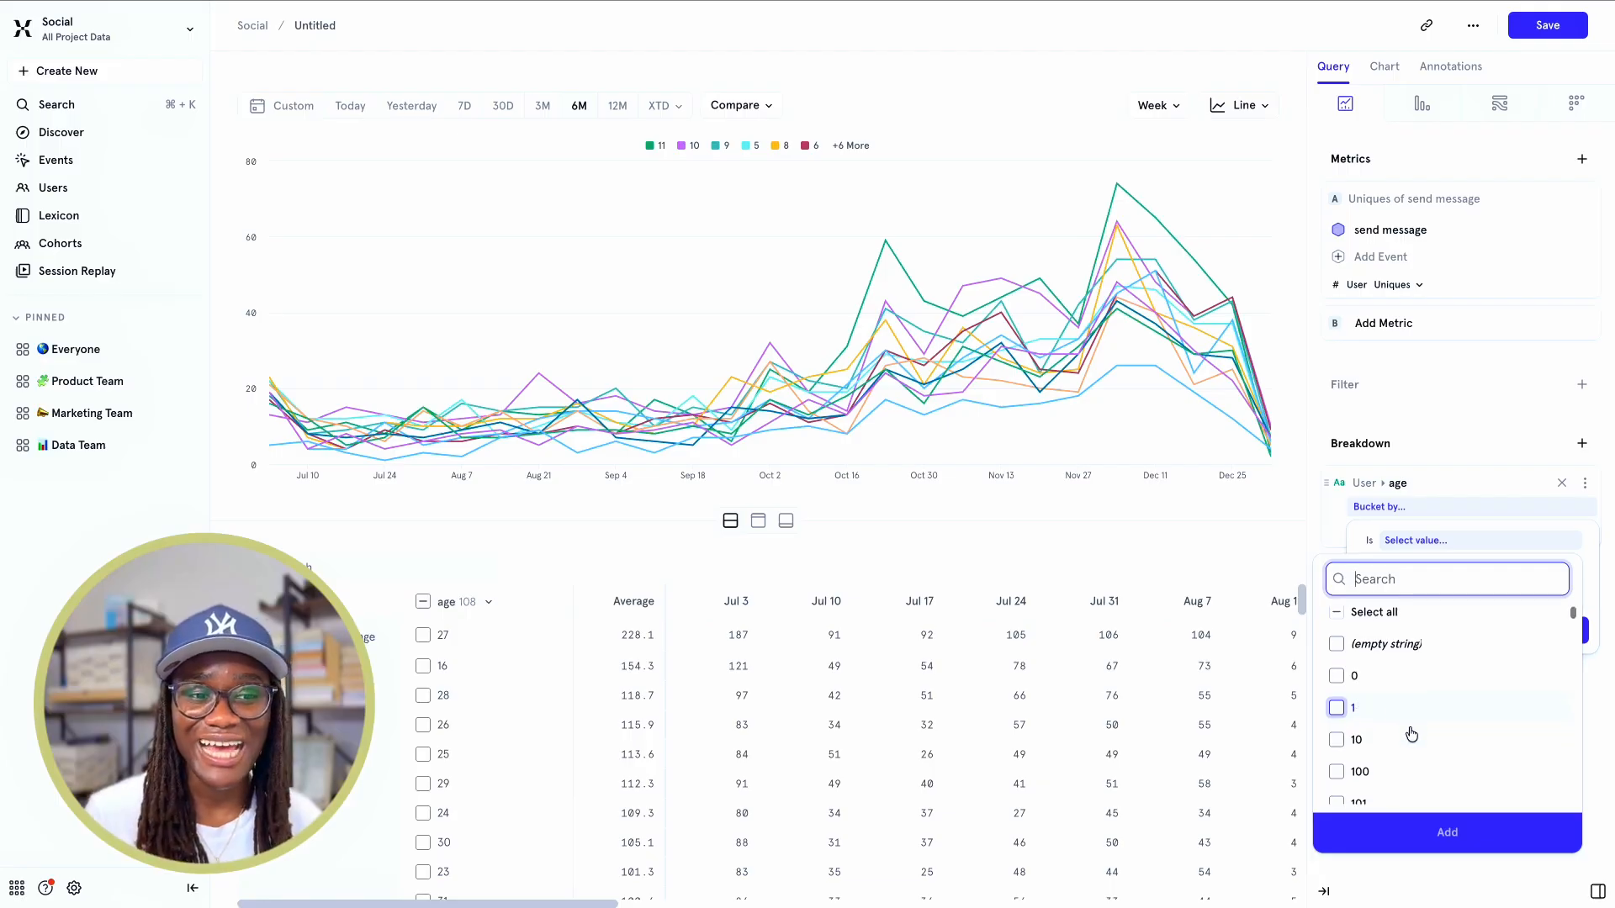
pyautogui.click(1338, 730)
pyautogui.scroll(-4, 1457, 731)
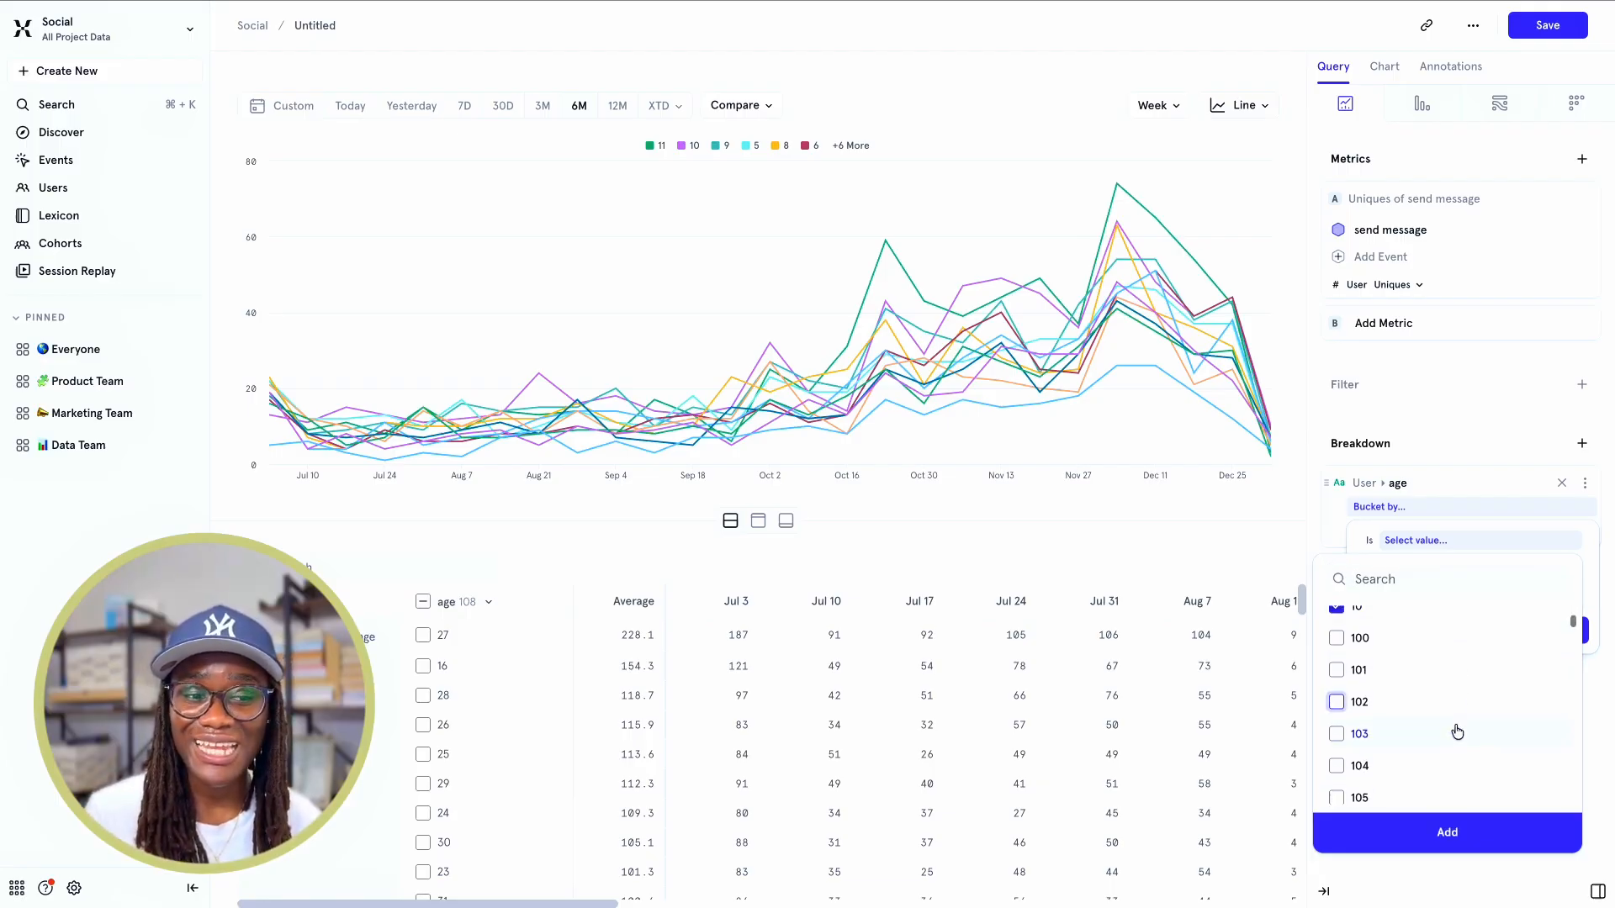
# Add the values 20, 30 and 40 to the age bucket and apply it to the report
pyautogui.click(1383, 587)
pyautogui.write('20')
pyautogui.doubleClick(1380, 580)
pyautogui.write('30')
pyautogui.press('Return')
pyautogui.doubleClick(1380, 579)
pyautogui.write('40')
pyautogui.click(1447, 802)
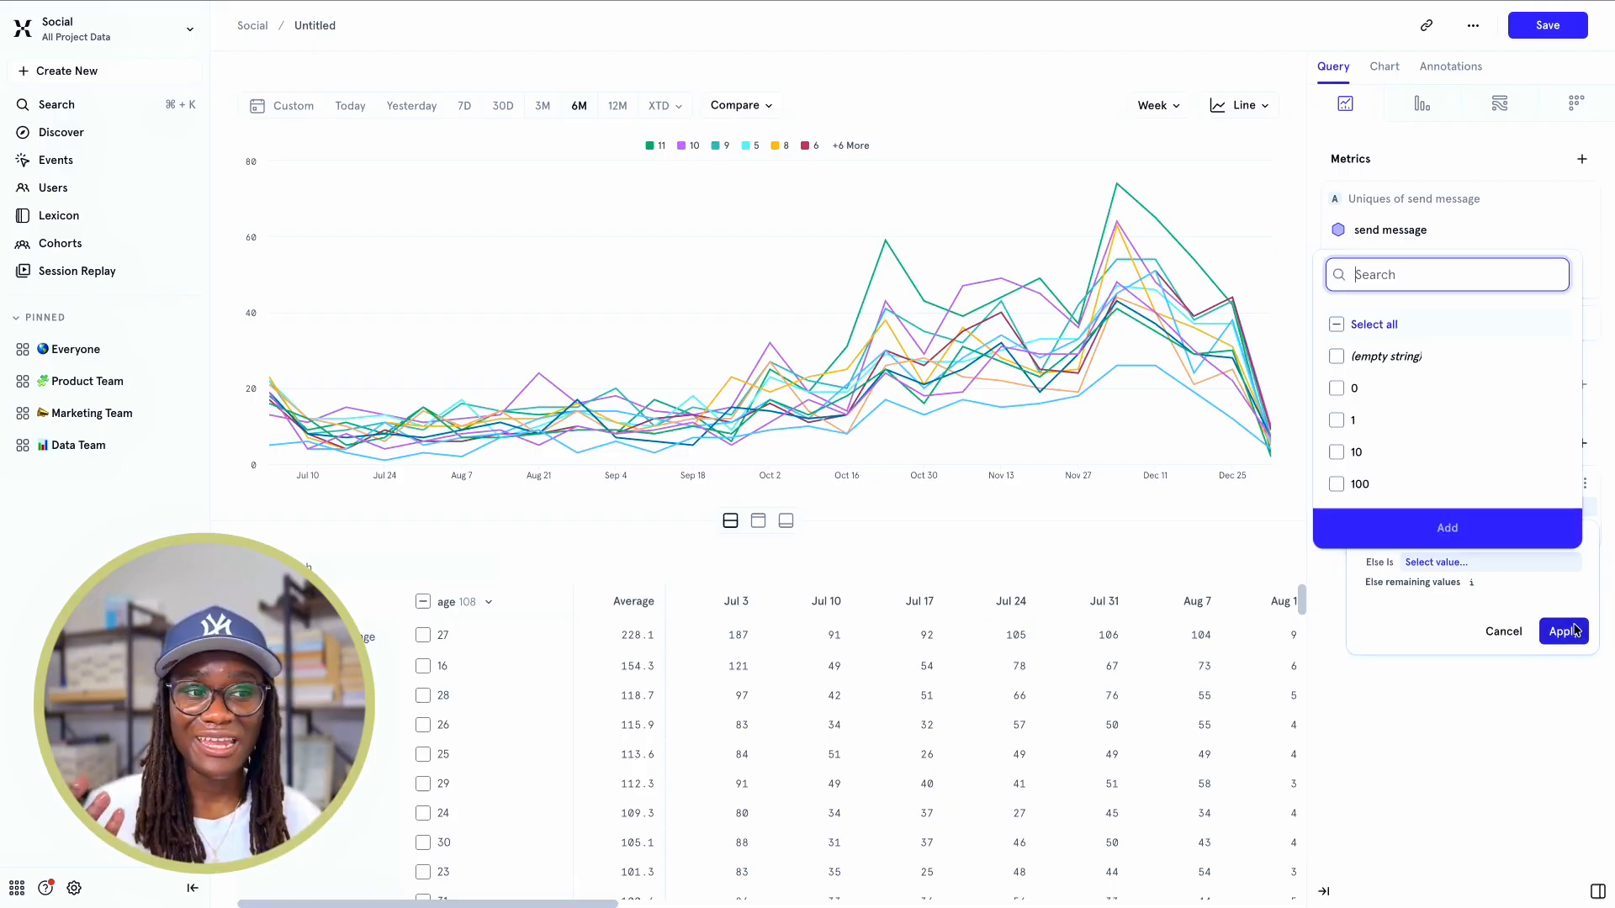
pyautogui.click(1564, 631)
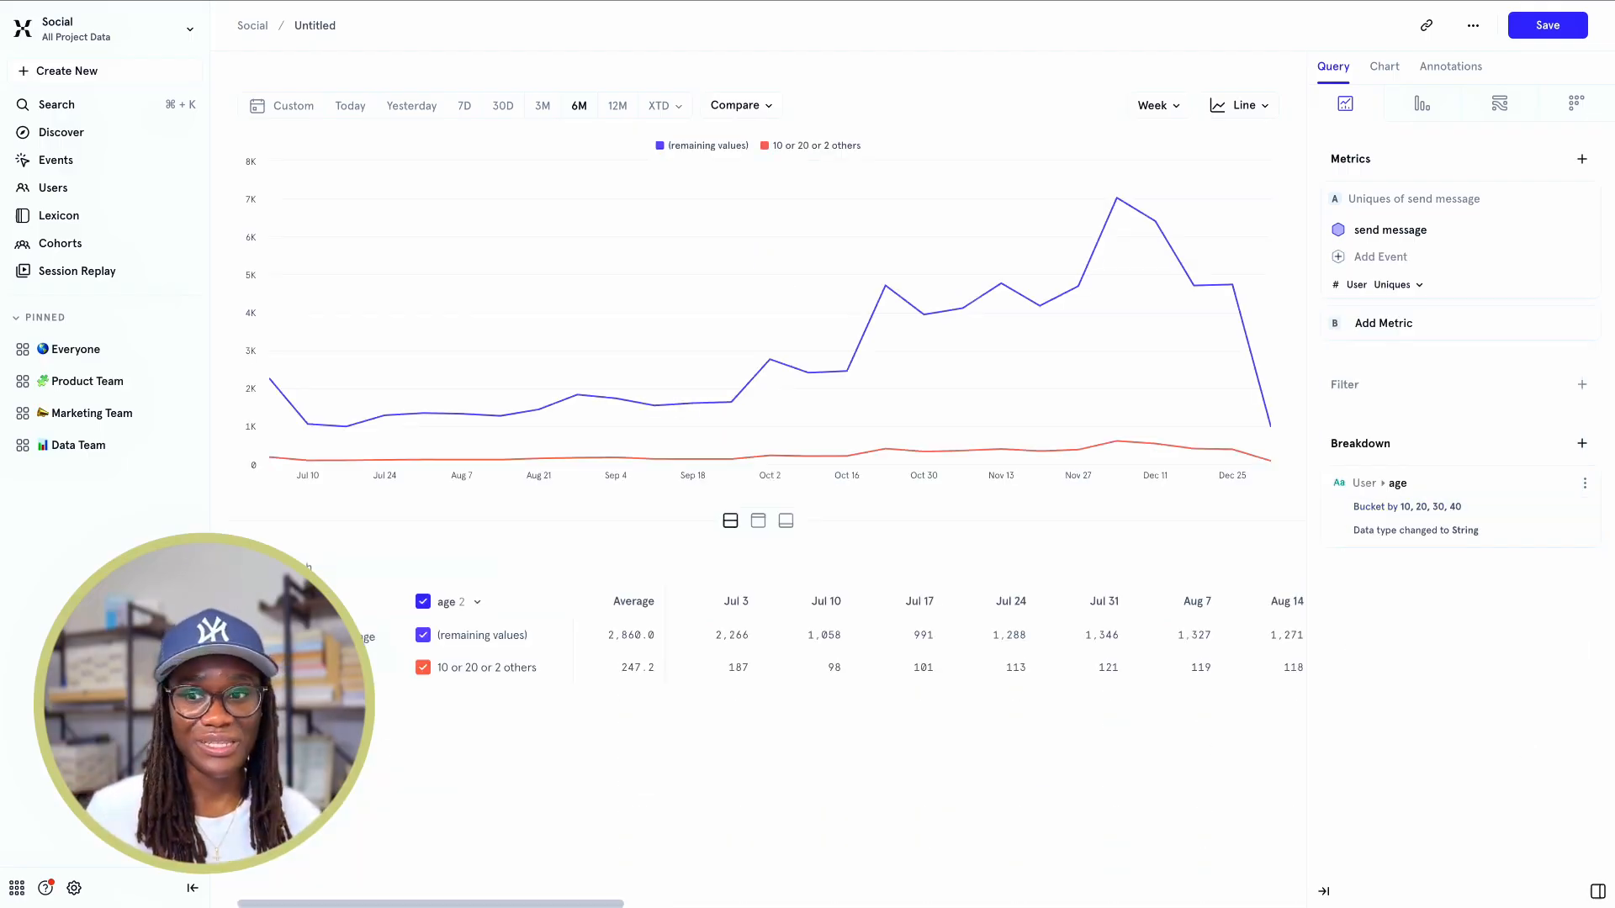
pyautogui.moveTo(1118, 446)
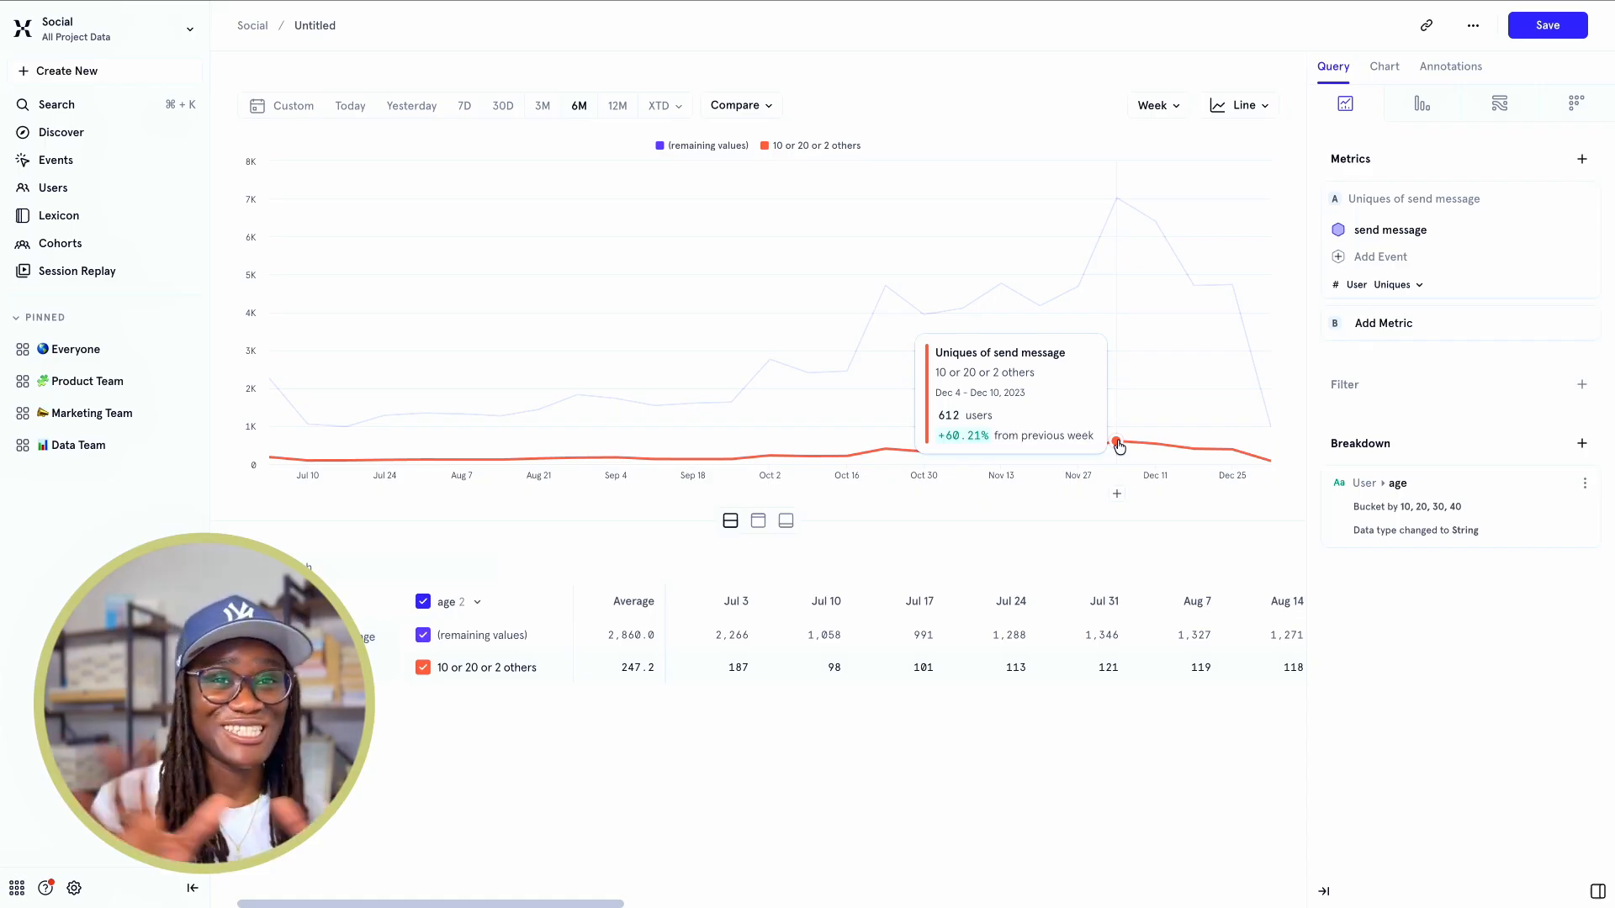
# Change the age breakdown's data type to Number and open its numeric bucket settings
pyautogui.click(1585, 488)
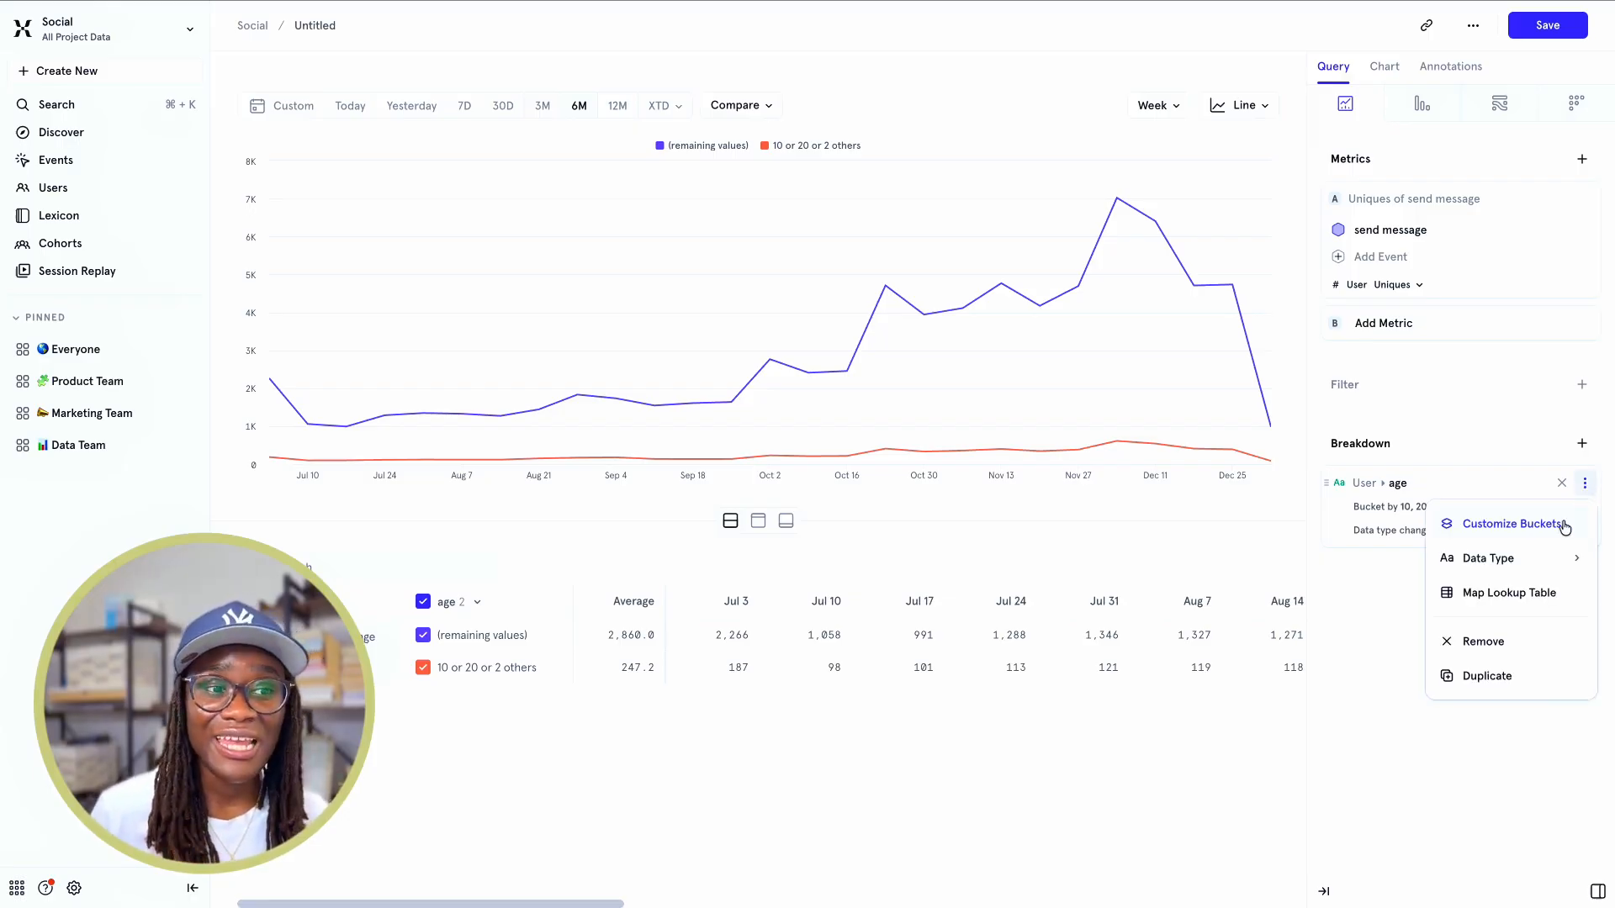
pyautogui.moveTo(1538, 565)
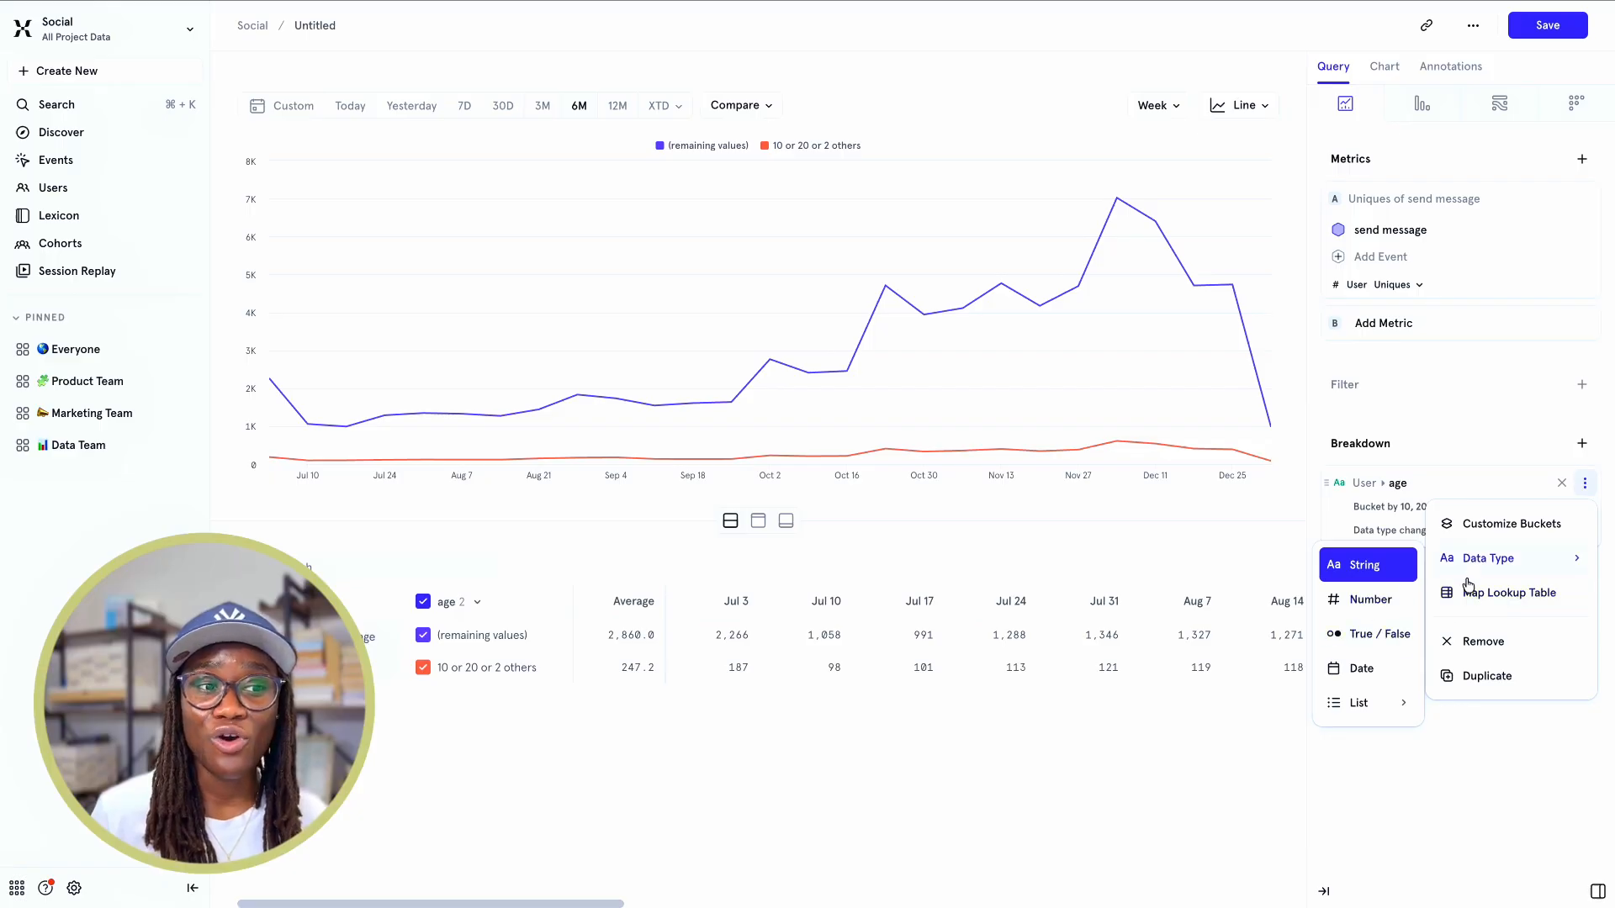
pyautogui.click(1366, 601)
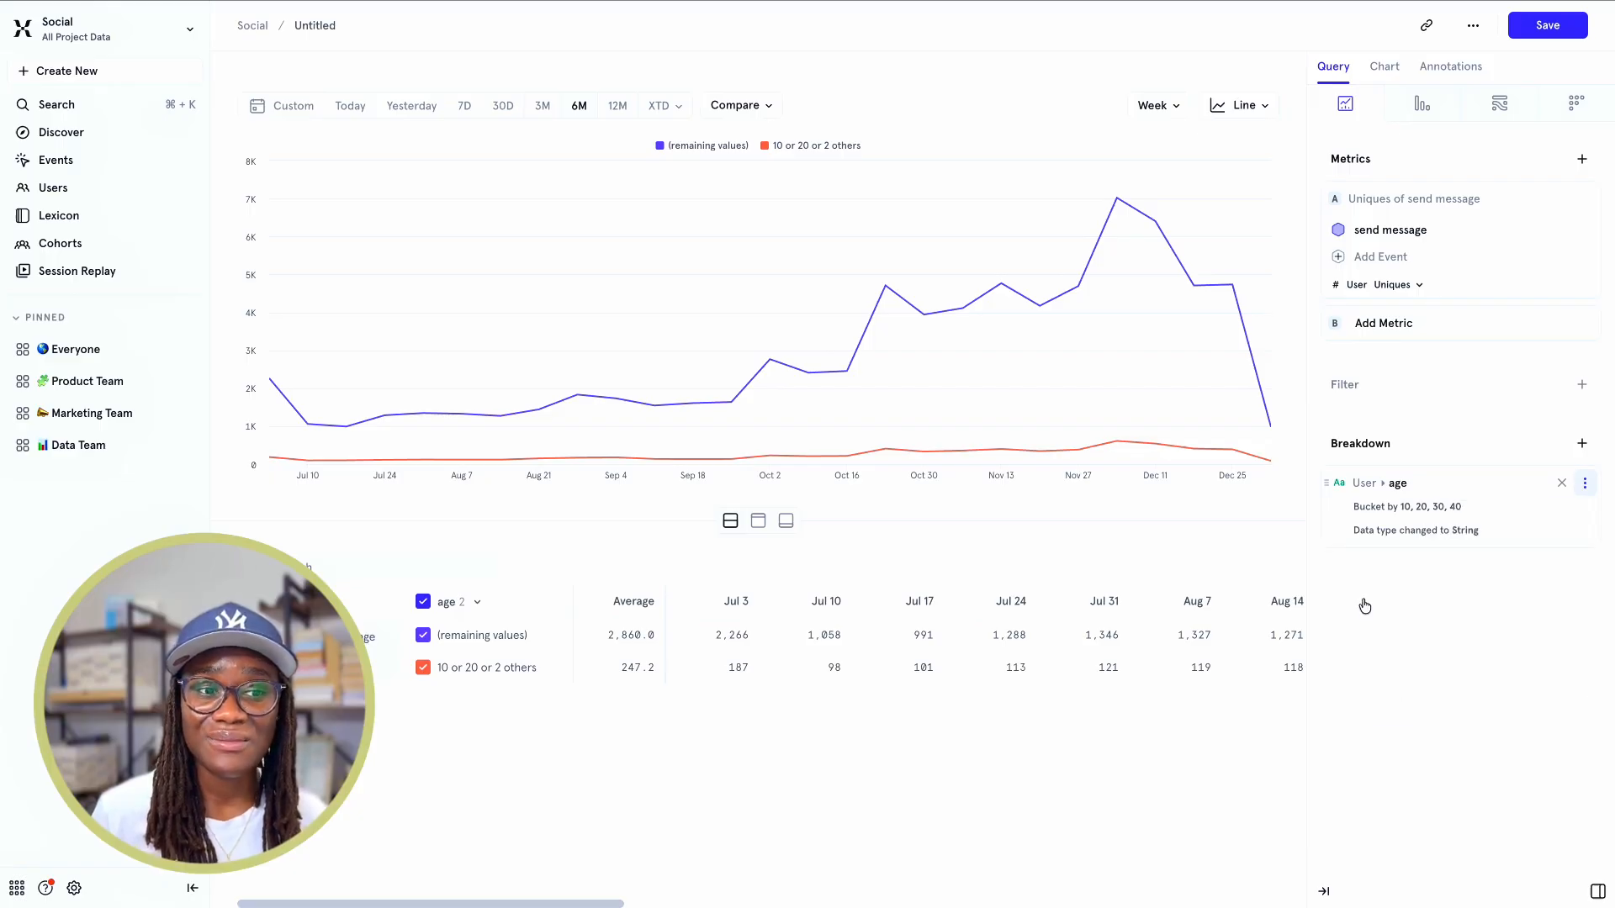
pyautogui.click(1585, 486)
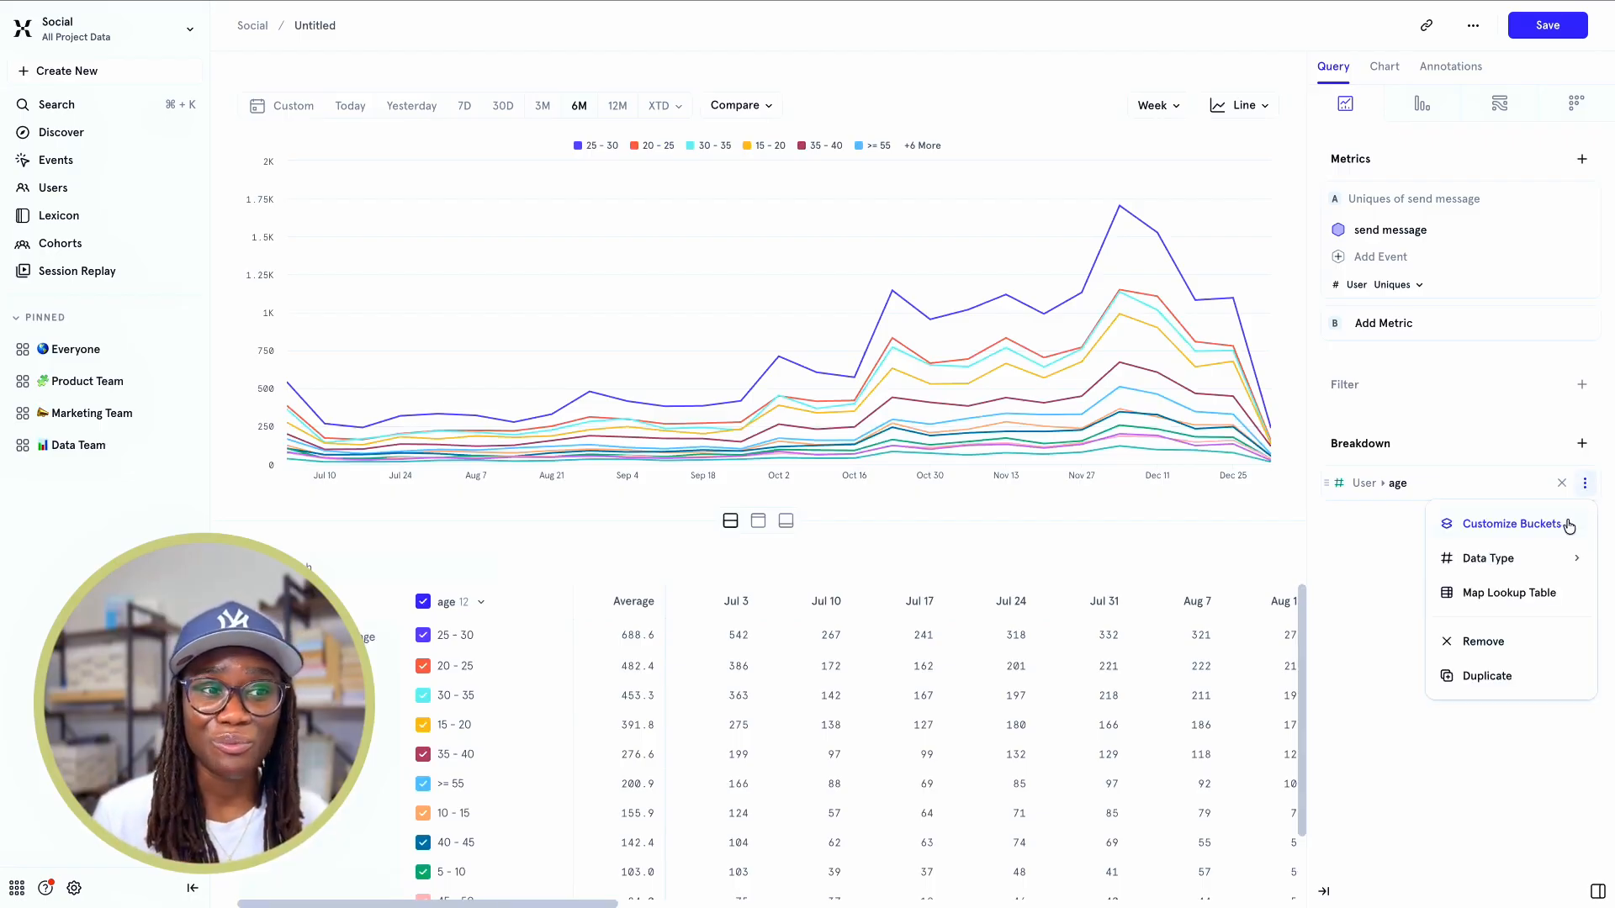
pyautogui.click(1565, 529)
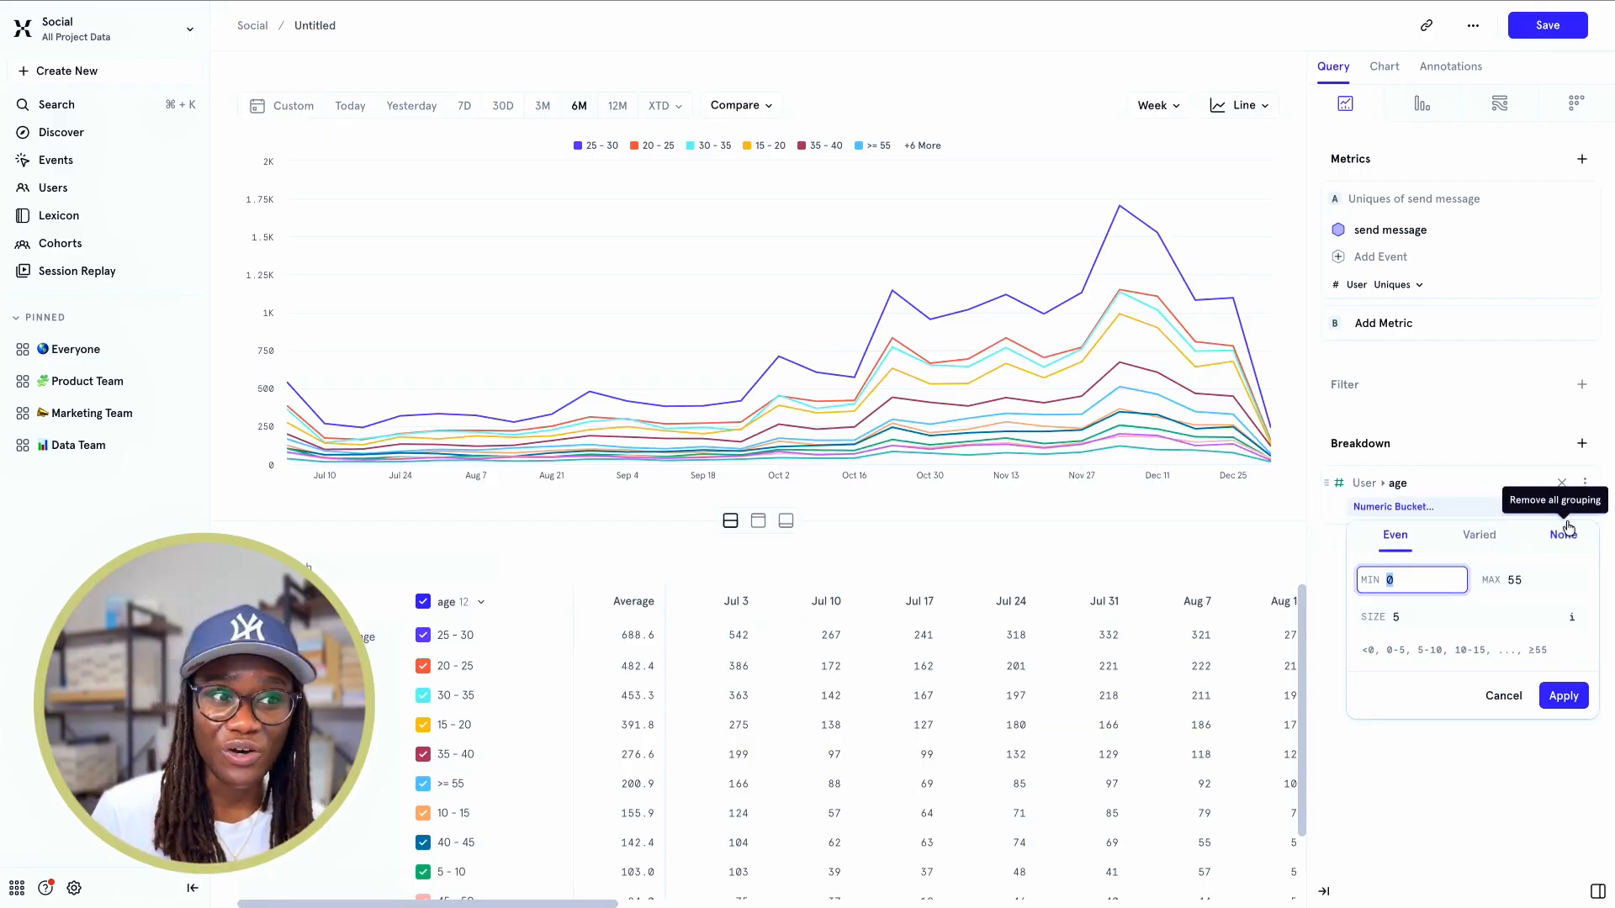
# Switch the age breakdown's data type from Number to String
pyautogui.click(1585, 487)
pyautogui.moveTo(1526, 572)
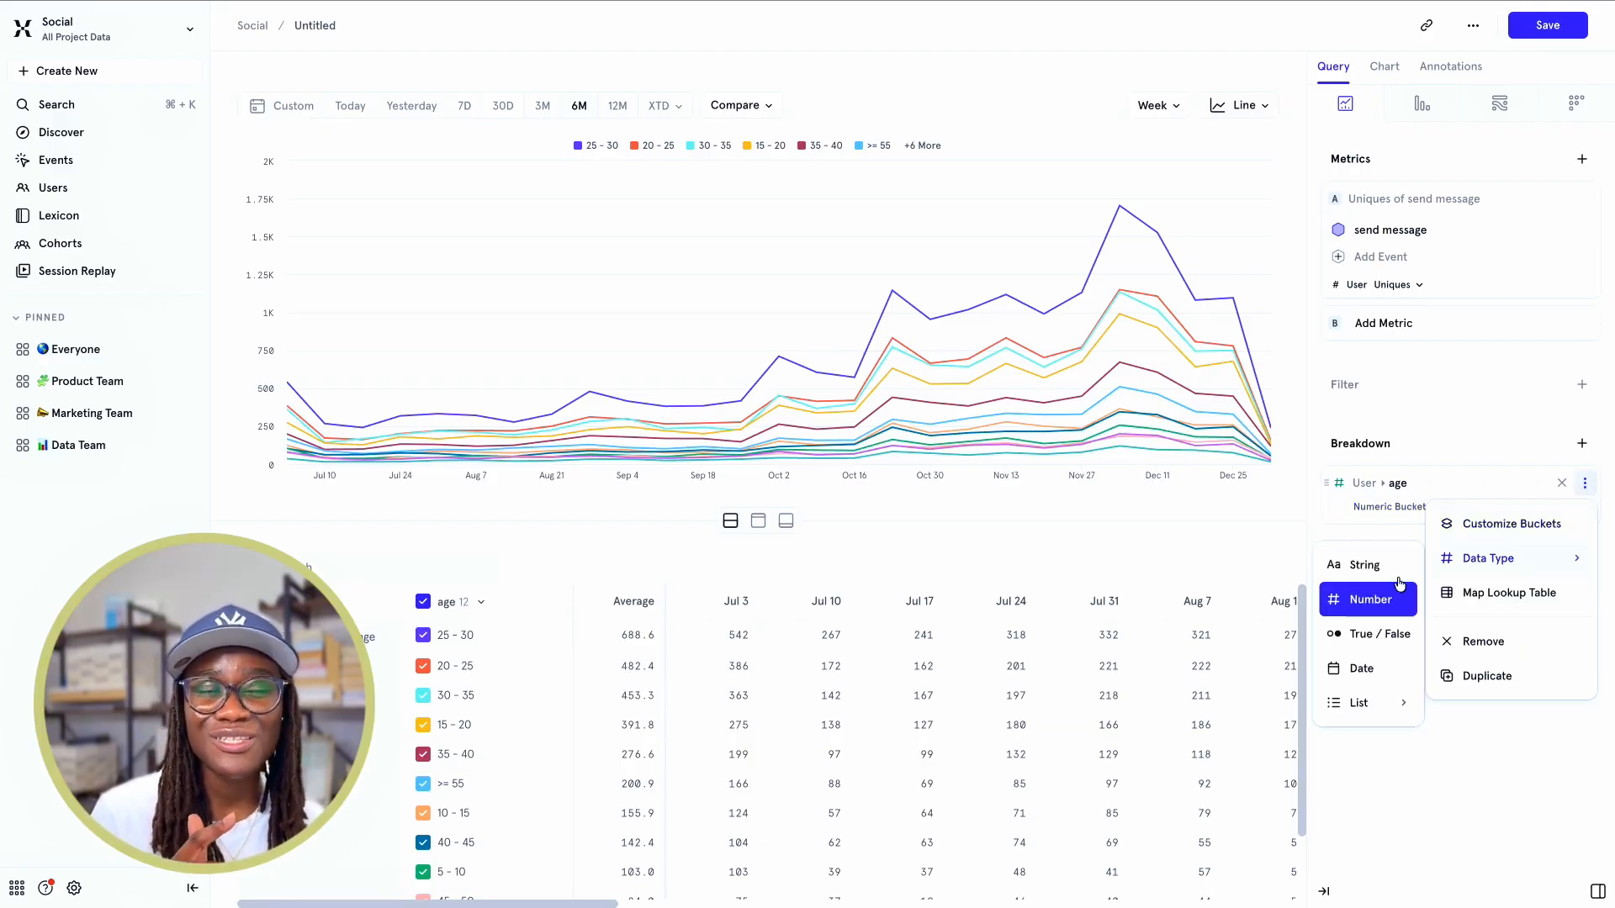
pyautogui.click(1344, 565)
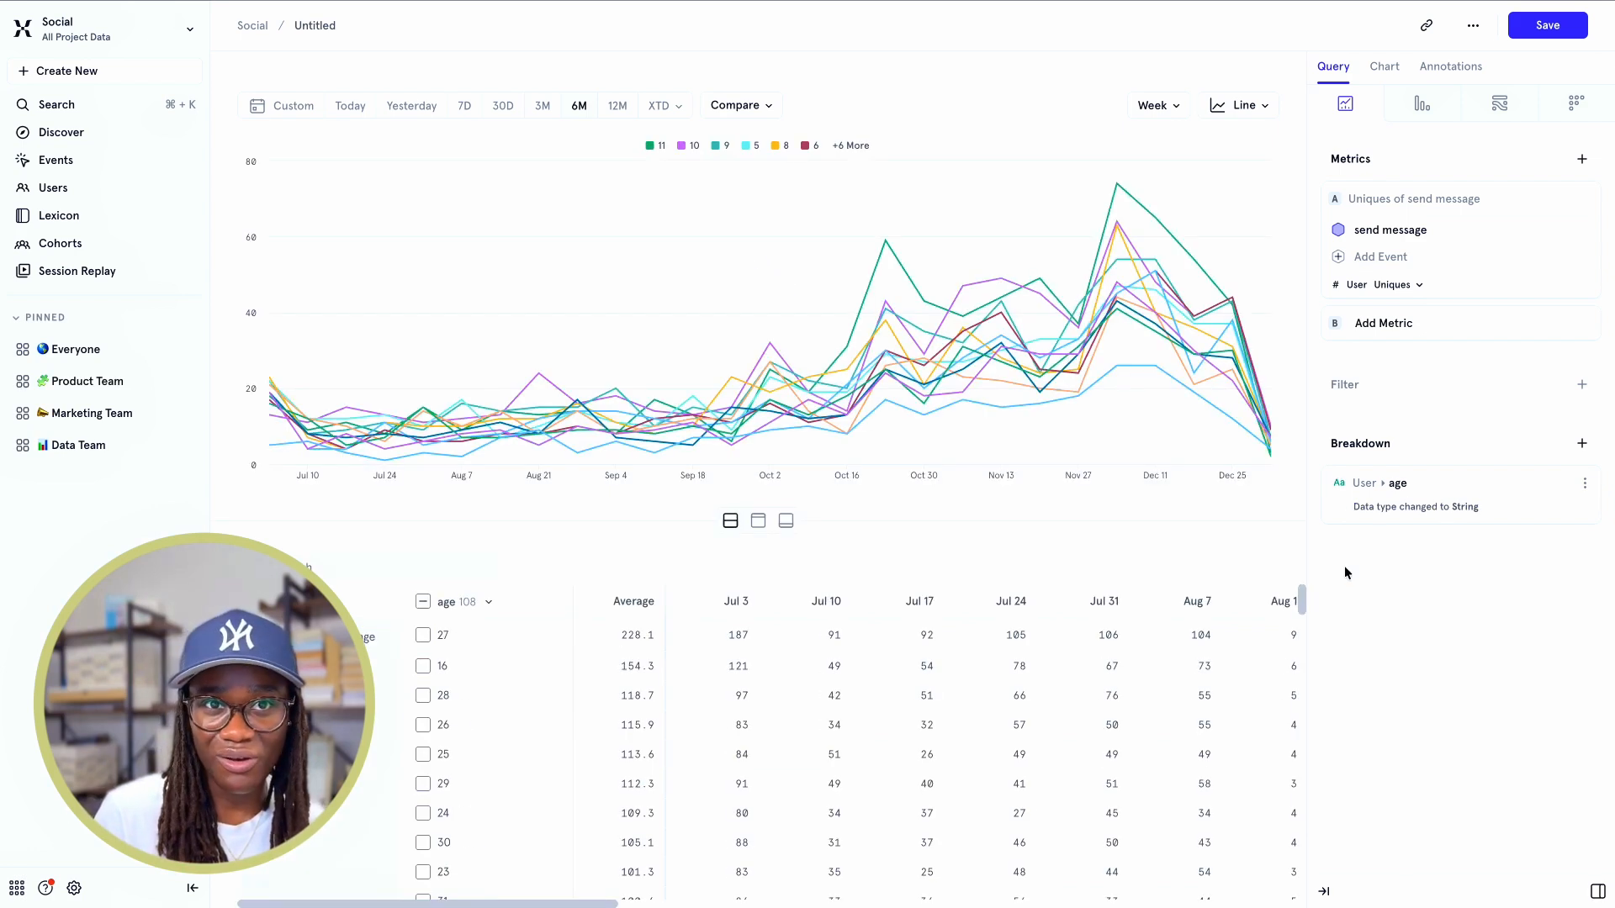
# Start a custom age bucket and select the value 5 for it
pyautogui.click(1585, 482)
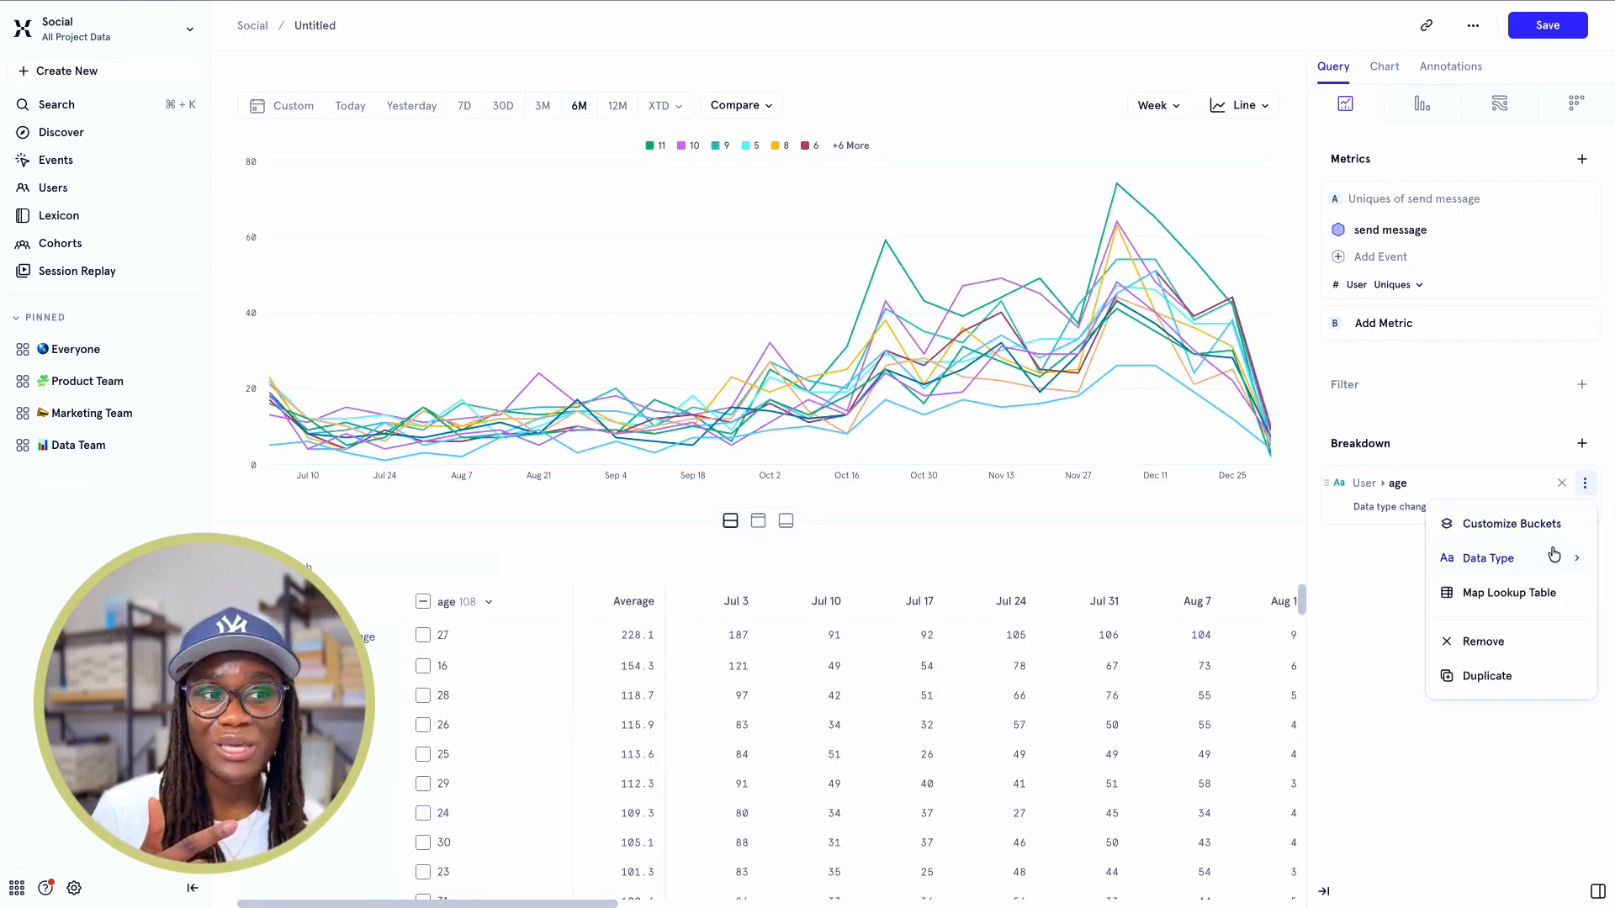
pyautogui.click(1532, 527)
pyautogui.scroll(-2, 1403, 698)
pyautogui.scroll(2, 1404, 698)
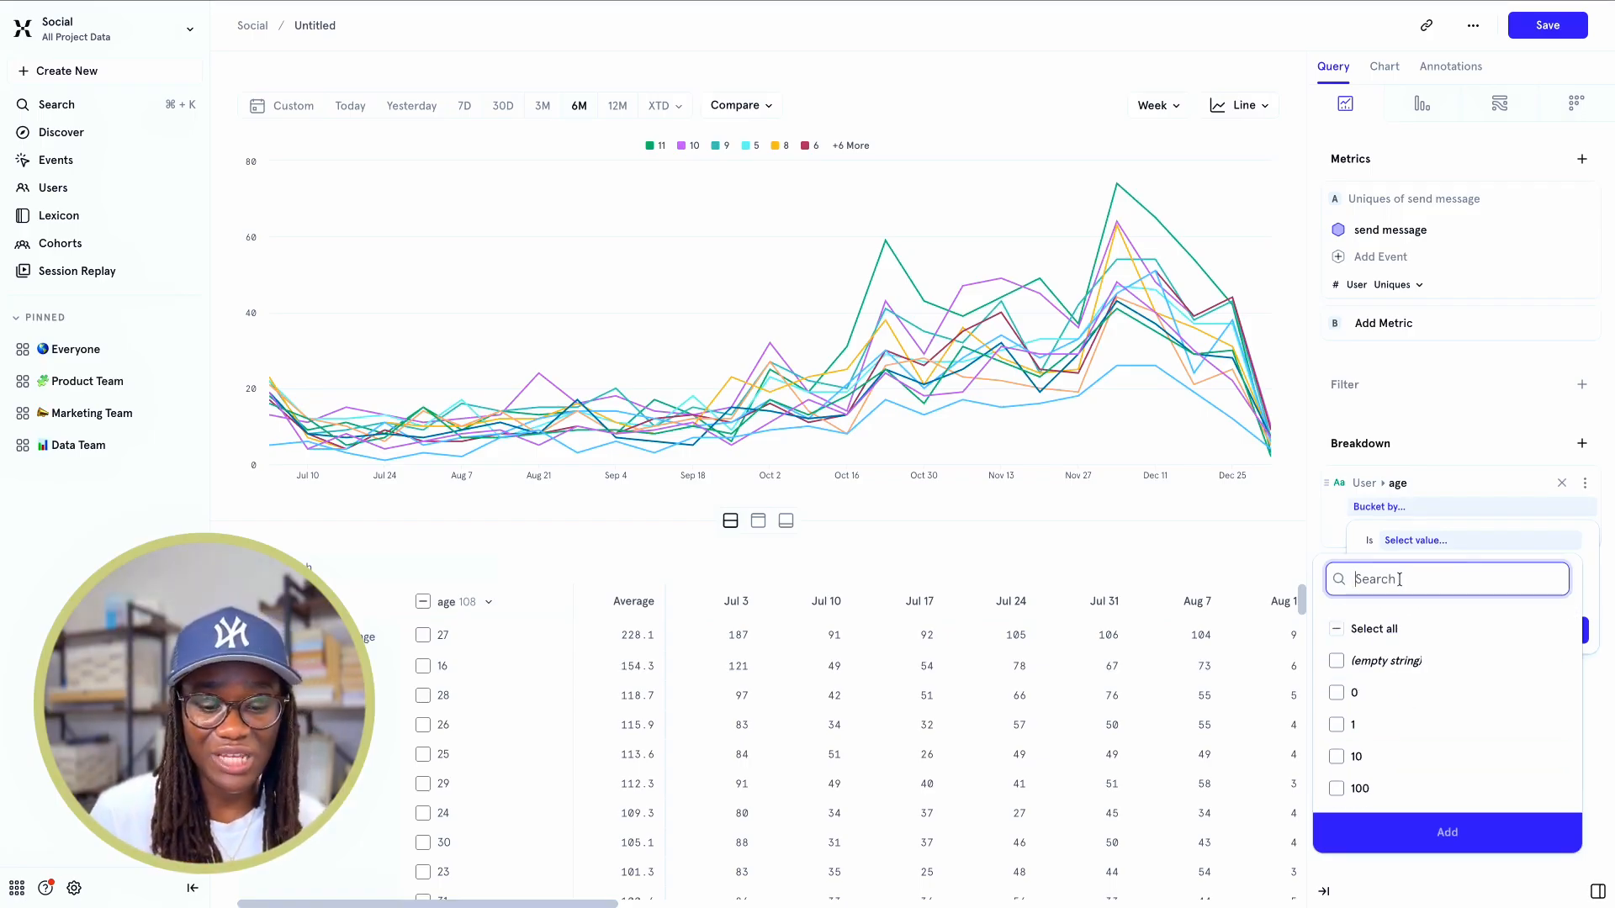
pyautogui.write('5')
pyautogui.click(1336, 660)
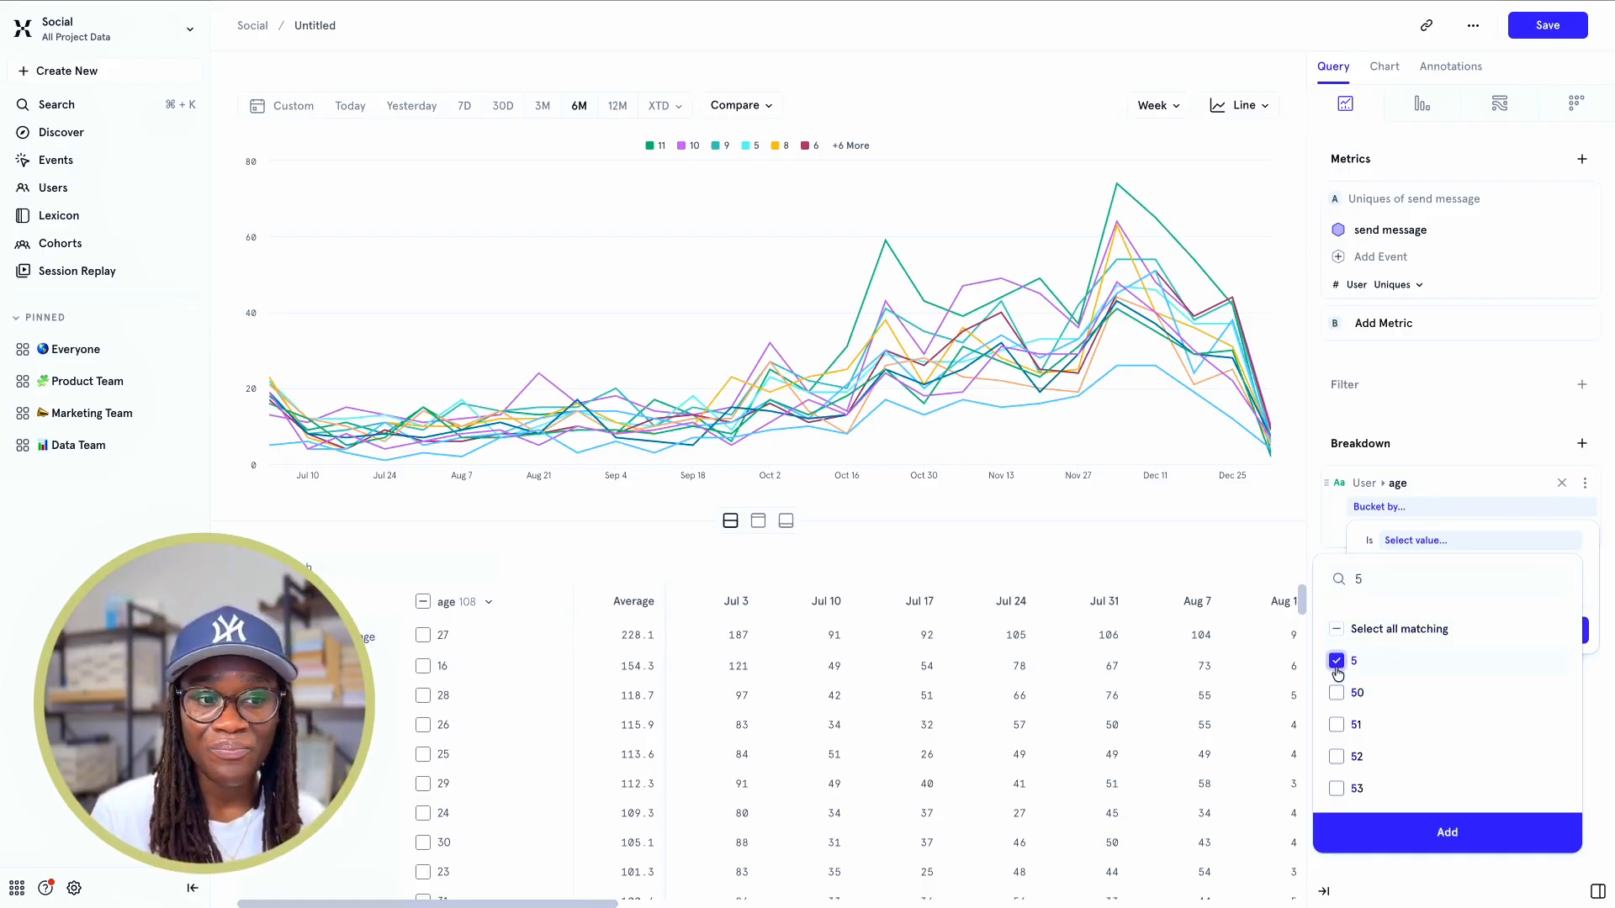
pyautogui.scroll(-2, 1384, 725)
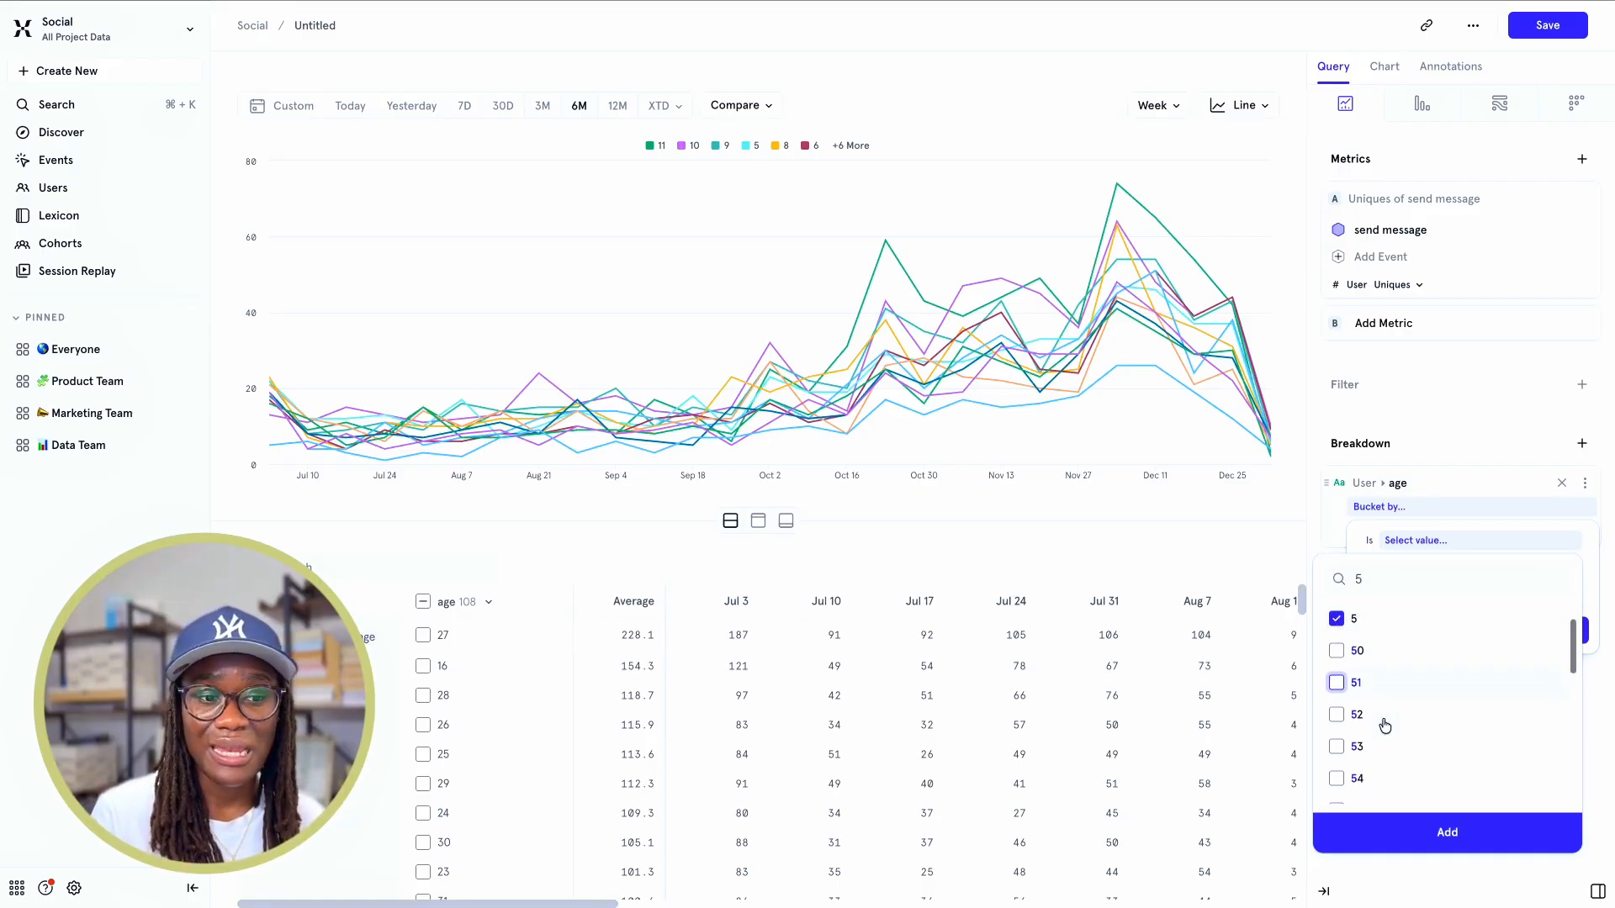
# Add the values 15, 25 and 35 to the age bucket and apply it to the report
pyautogui.click(1383, 580)
pyautogui.write('15')
pyautogui.click(1365, 661)
pyautogui.doubleClick(1367, 579)
pyautogui.write('25')
pyautogui.click(1365, 660)
pyautogui.doubleClick(1369, 579)
pyautogui.write('35')
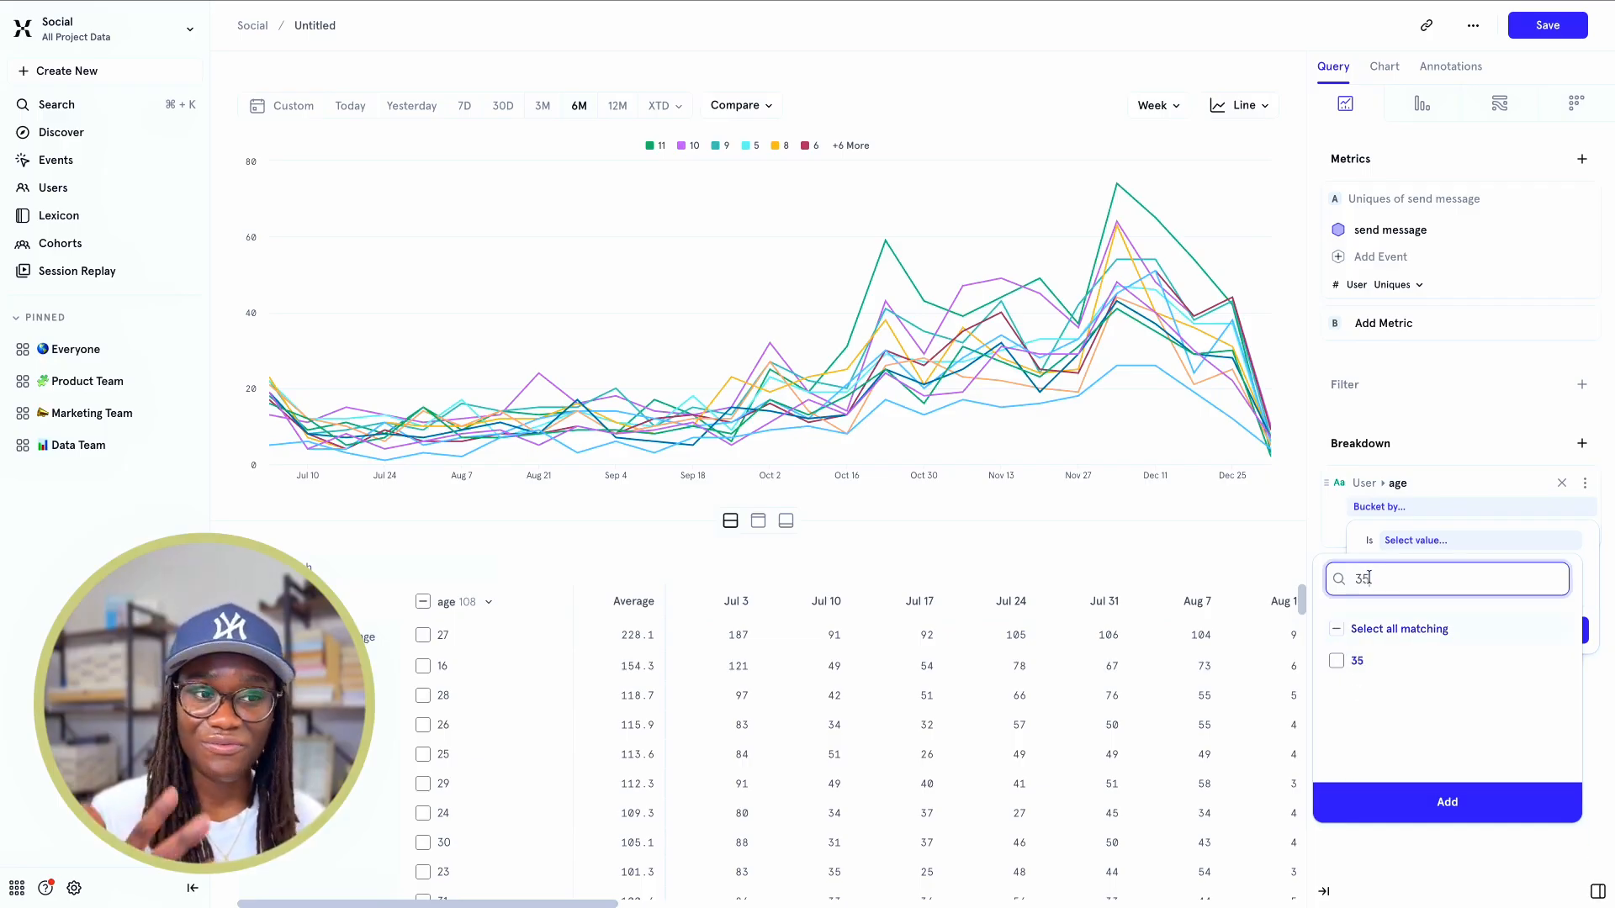
pyautogui.click(1365, 660)
pyautogui.click(1446, 801)
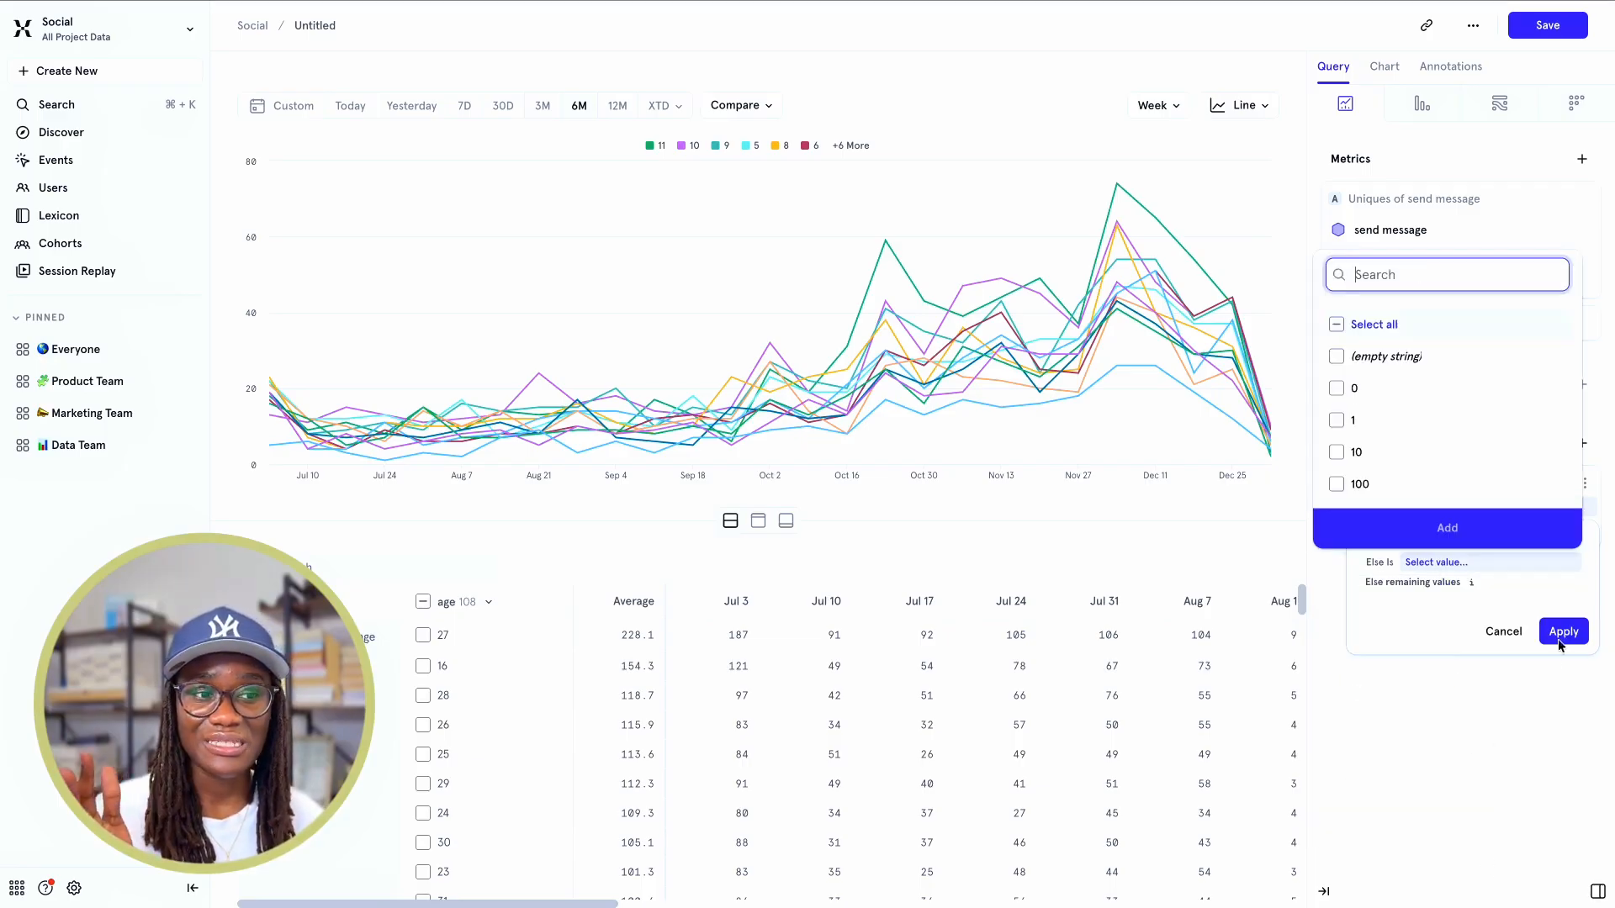
pyautogui.click(1558, 641)
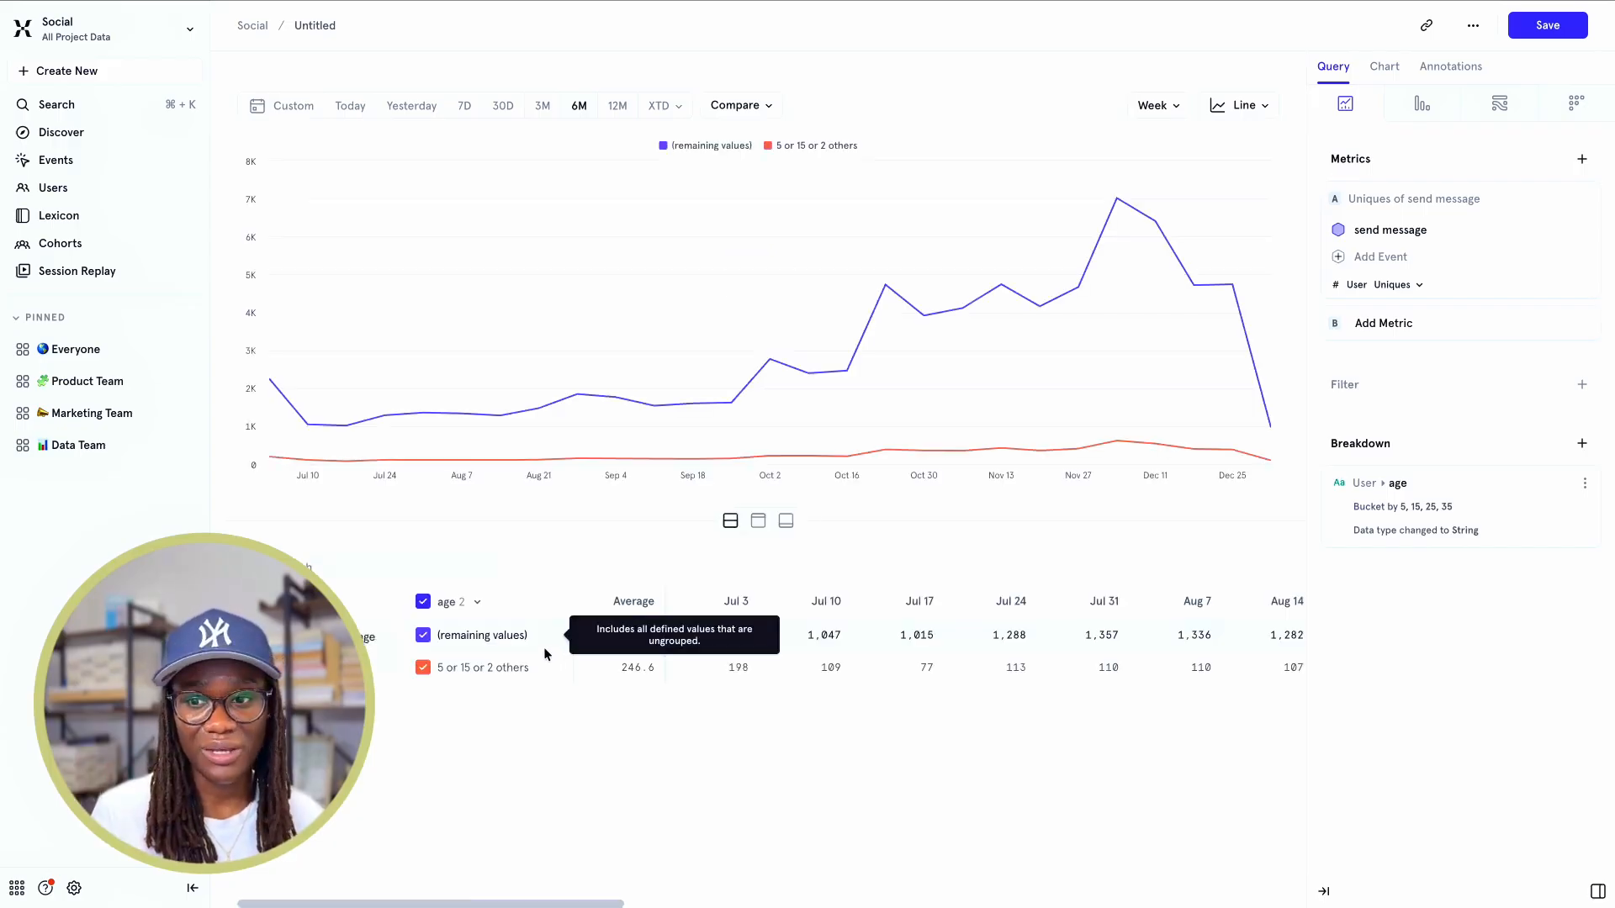